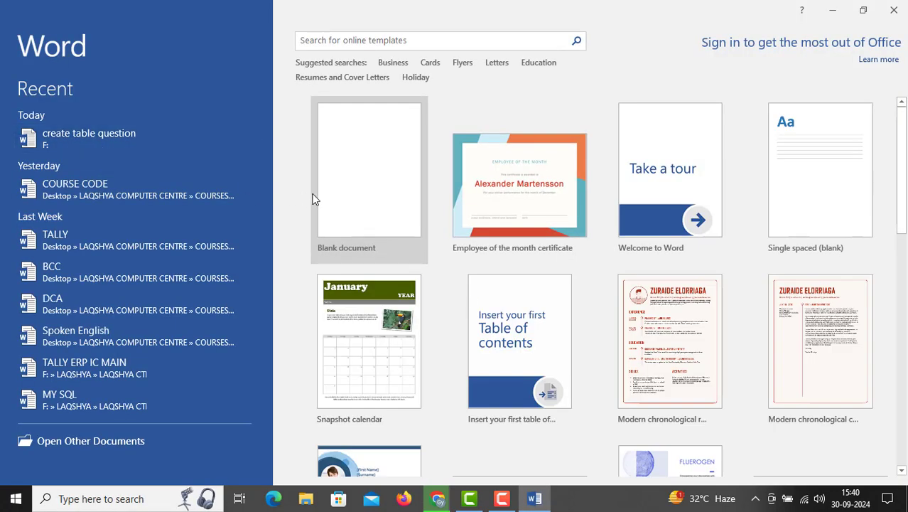
Create a new blank document from the start screen
{"action": "left_click", "coordinate": [380, 197]}
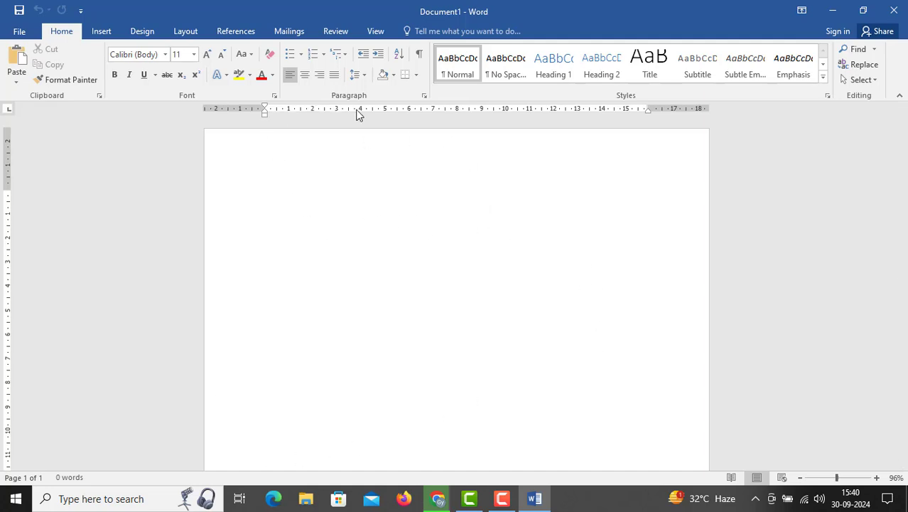
{"action": "left_click", "coordinate": [157, 35]}
{"action": "left_click", "coordinate": [186, 32]}
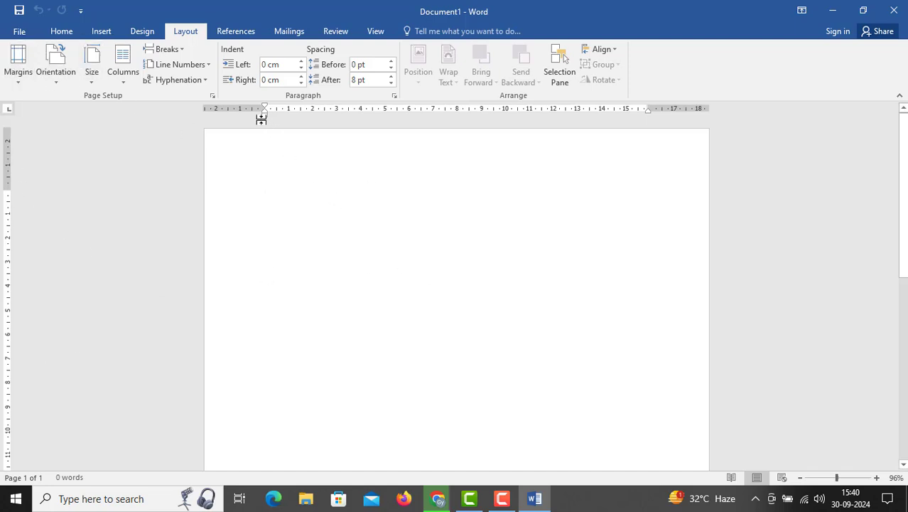
{"action": "left_click", "coordinate": [18, 62]}
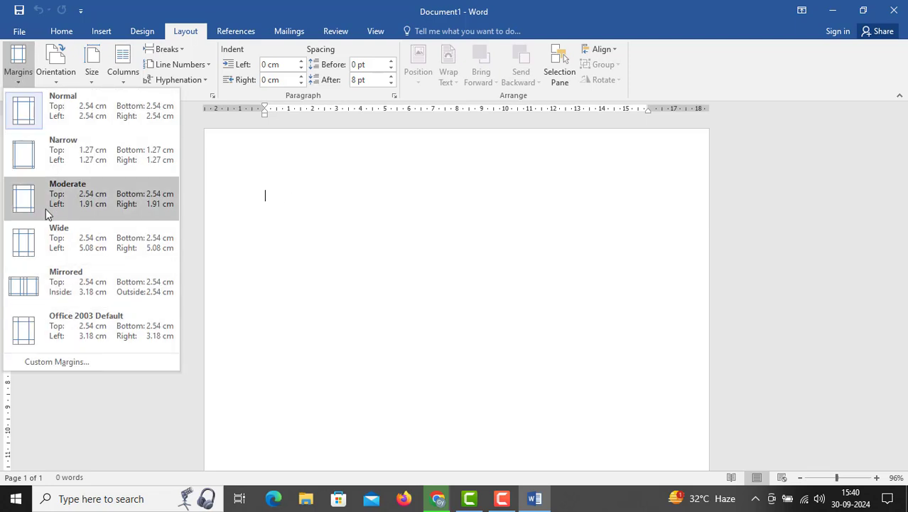
{"action": "left_click", "coordinate": [367, 254]}
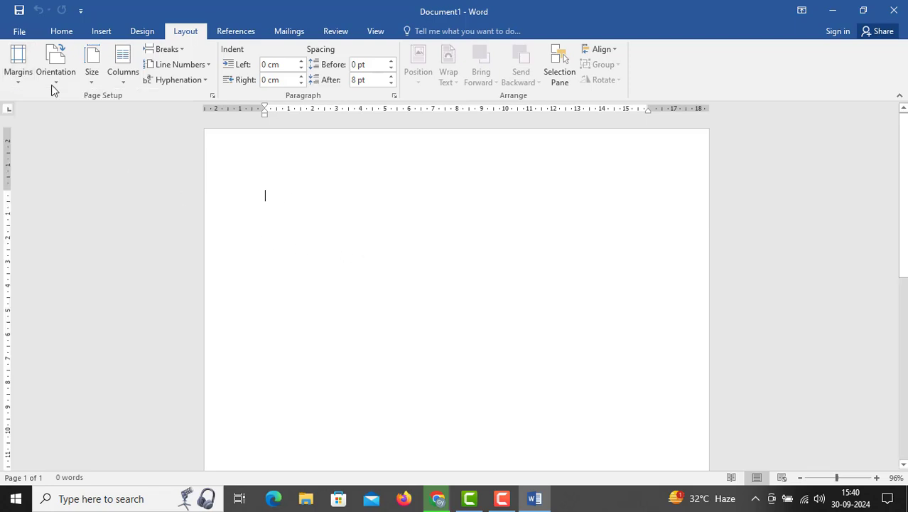
{"action": "left_click", "coordinate": [21, 32]}
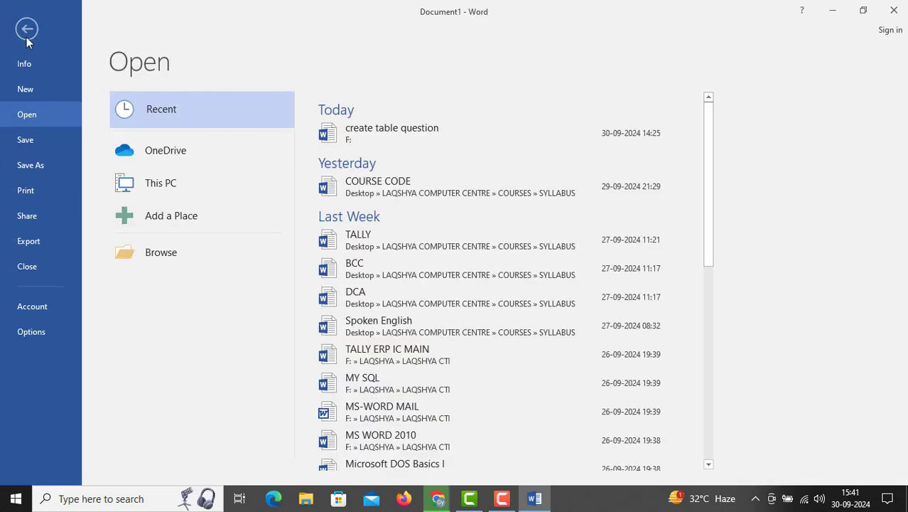
{"action": "left_click", "coordinate": [27, 29]}
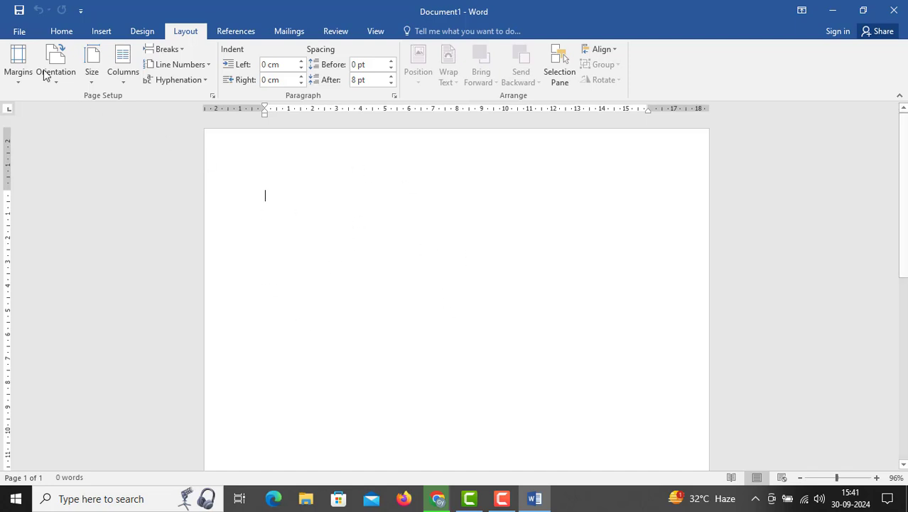
{"action": "left_click", "coordinate": [20, 31]}
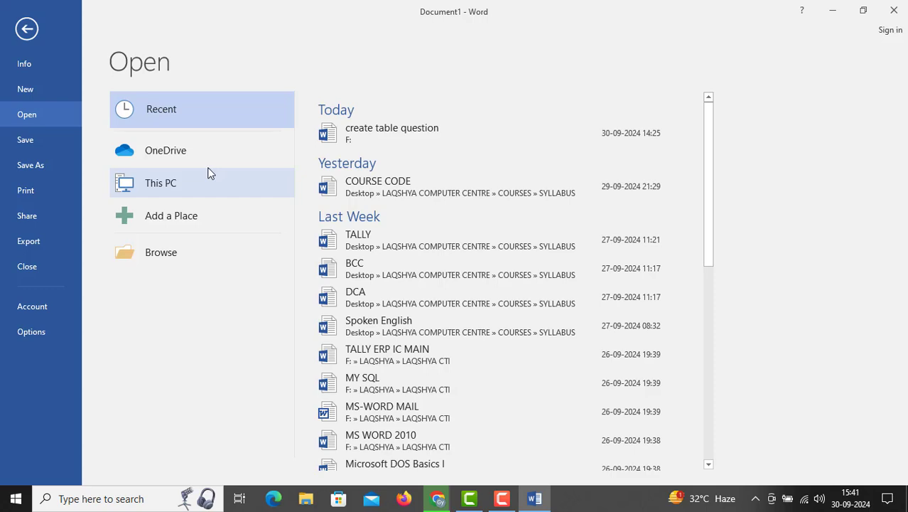
{"action": "left_click", "coordinate": [27, 28]}
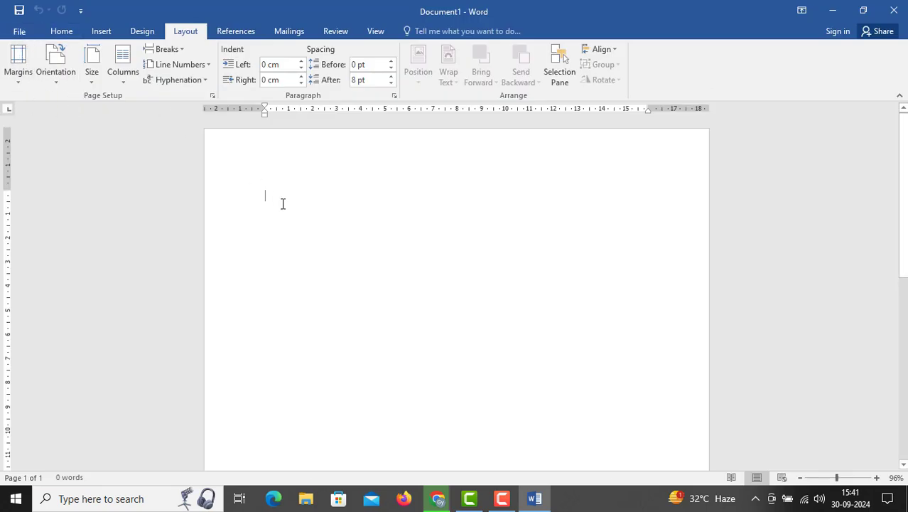
{"action": "left_click", "coordinate": [61, 32]}
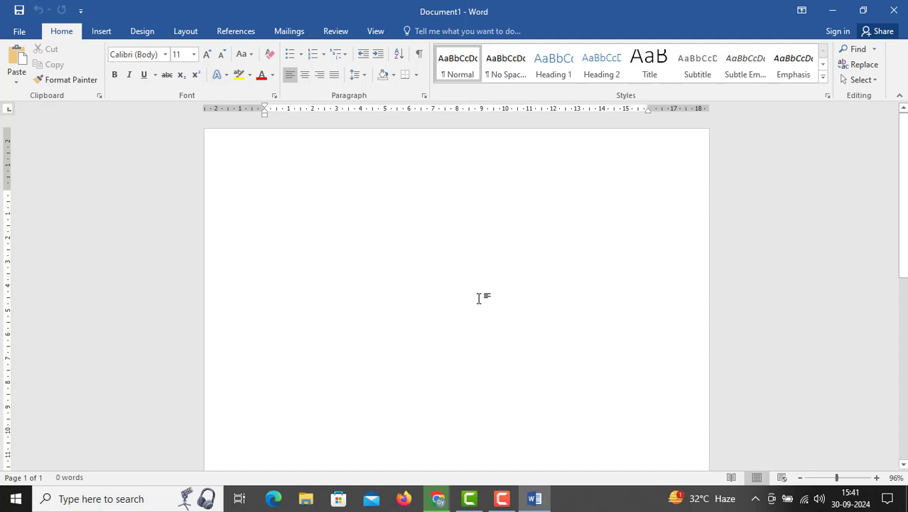
{"action": "type", "text": "LAQS"}
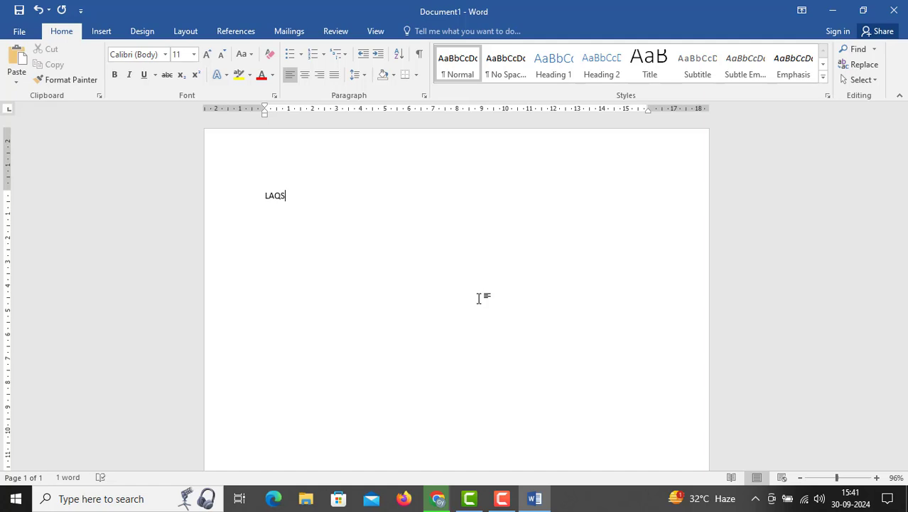
{"action": "key", "text": "BackSpace"}
{"action": "key", "text": "BackSpace"}
{"action": "key", "text": "BackSpace"}
{"action": "key", "text": "BackSpace"}
{"action": "type", "text": "capslk"}
{"action": "key", "text": "BackSpace"}
{"action": "key", "text": "BackSpace"}
{"action": "key", "text": "BackSpace"}
{"action": "key", "text": "BackSpace"}
{"action": "key", "text": "BackSpace"}
{"action": "key", "text": "BackSpace"}
{"action": "key", "text": "BackSpace"}
{"action": "type", "text": "ca"}
{"action": "key", "text": "BackSpace"}
{"action": "key", "text": "BackSpace"}
{"action": "type", "text": "CAPSLK"}
{"action": "type", "text": "ghhg"}
{"action": "key", "text": "BackSpace"}
{"action": "key", "text": "BackSpace"}
{"action": "key", "text": "BackSpace"}
{"action": "key", "text": "BackSpace"}
{"action": "type", "text": "H"}
{"action": "key", "text": "BackSpace"}
{"action": "key", "text": "BackSpace"}
{"action": "key", "text": "BackSpace"}
{"action": "key", "text": "BackSpace"}
{"action": "key", "text": "BackSpace"}
{"action": "key", "text": "BackSpace"}
{"action": "key", "text": "BackSpace"}
{"action": "key", "text": "BackSpace"}
Enter the heading "LAQSHYA COMPUTER TRAINING INSTITUTE" in capitals on the first line of the document
{"action": "type", "text": "LAQSHYA COMPUTER"}
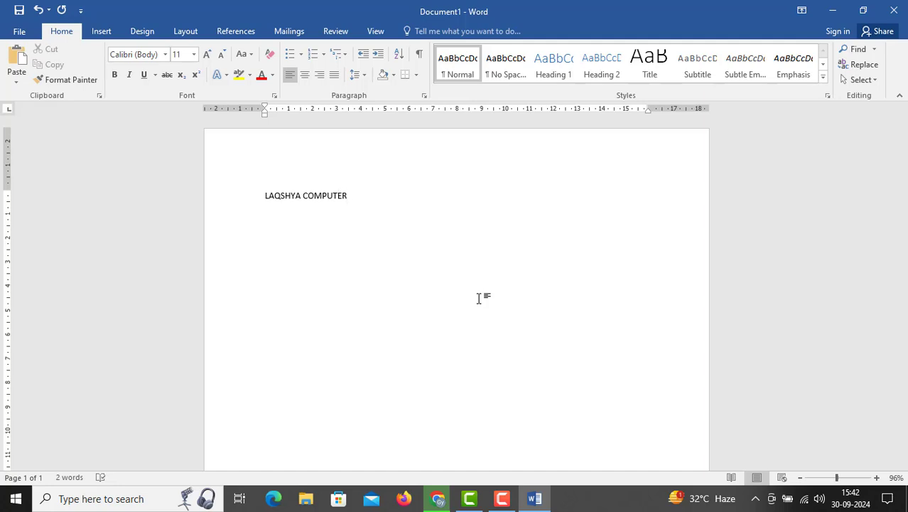
{"action": "type", "text": " TRAINING INSTITUTE"}
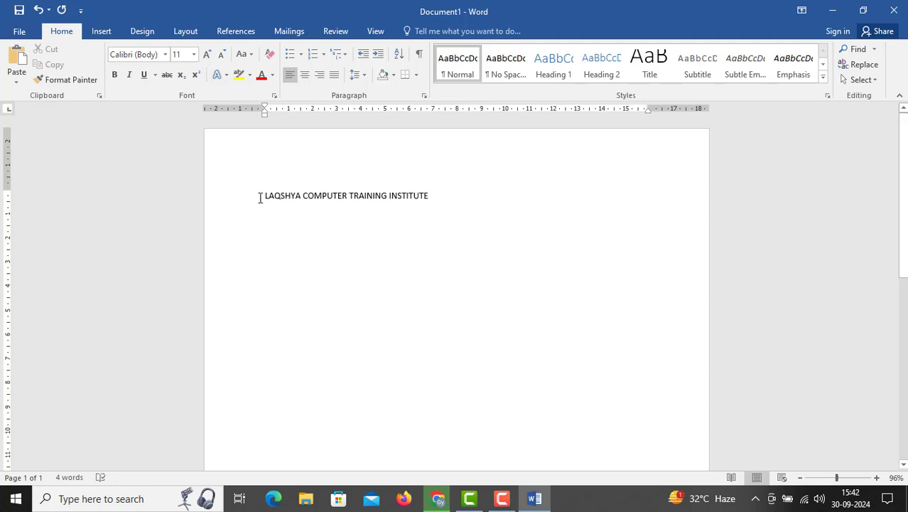
Select the whole heading line and set its font to Berlin Sans FB Demi
{"action": "left_click_drag", "start_coordinate": [260, 197], "coordinate": [454, 193]}
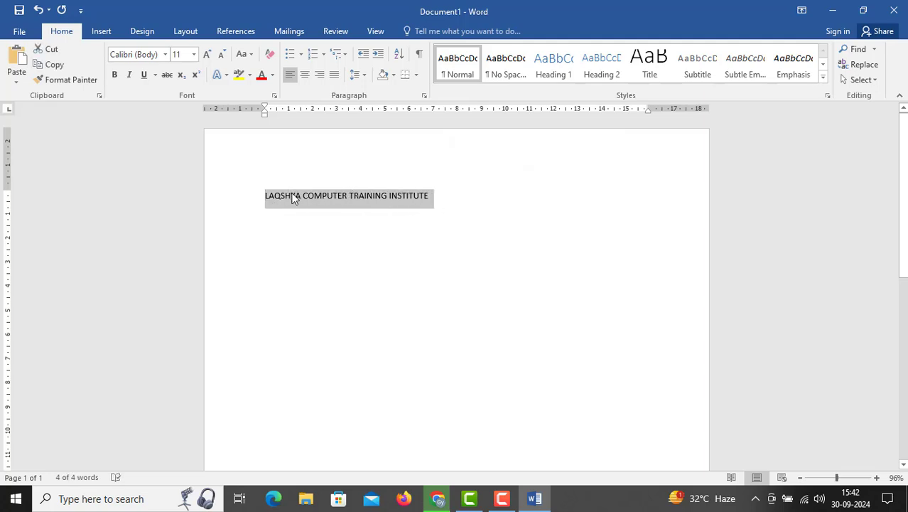
{"action": "left_click_drag", "start_coordinate": [264, 197], "coordinate": [431, 194]}
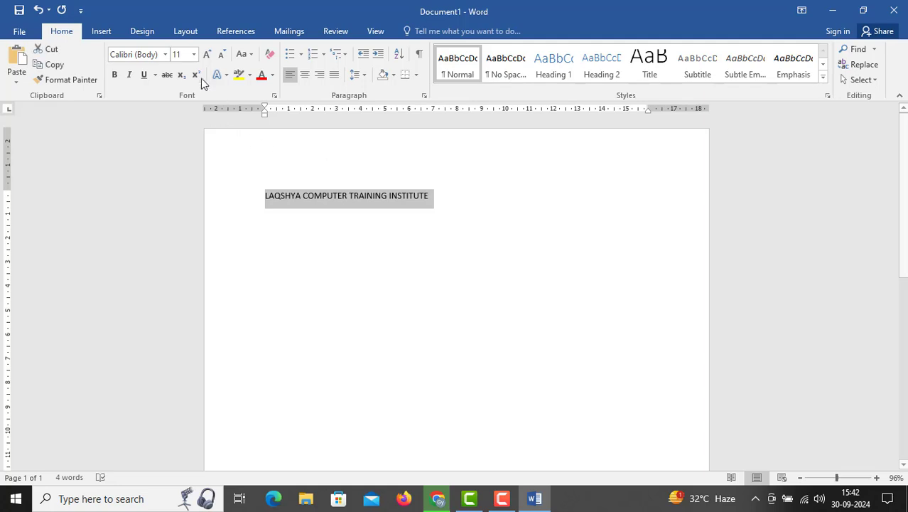
{"action": "left_click", "coordinate": [166, 55]}
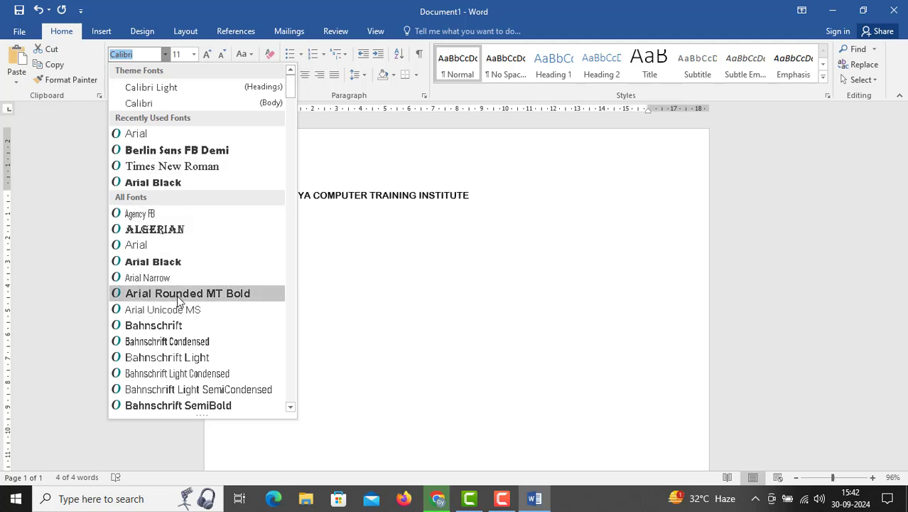
{"action": "scroll", "coordinate": [191, 348], "scroll_direction": "down", "scroll_amount": 2}
{"action": "scroll", "coordinate": [190, 354], "scroll_direction": "down", "scroll_amount": 3}
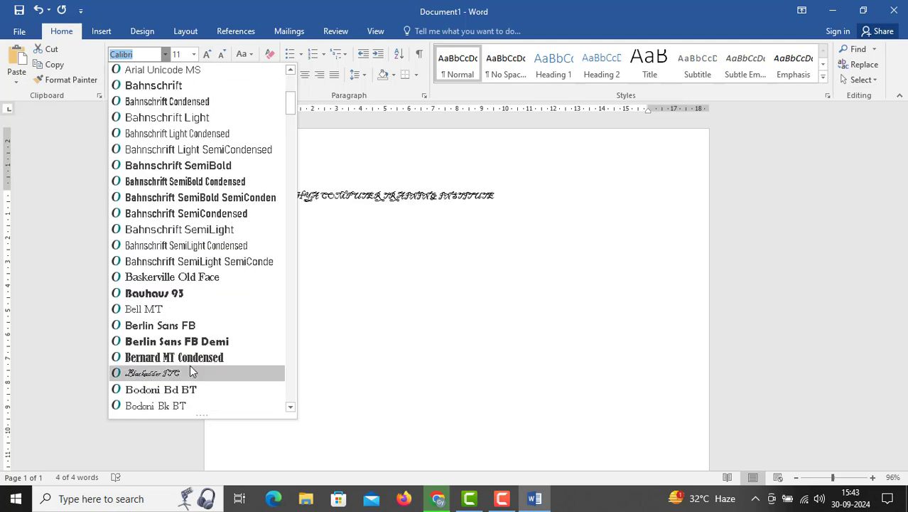
{"action": "left_click", "coordinate": [194, 346]}
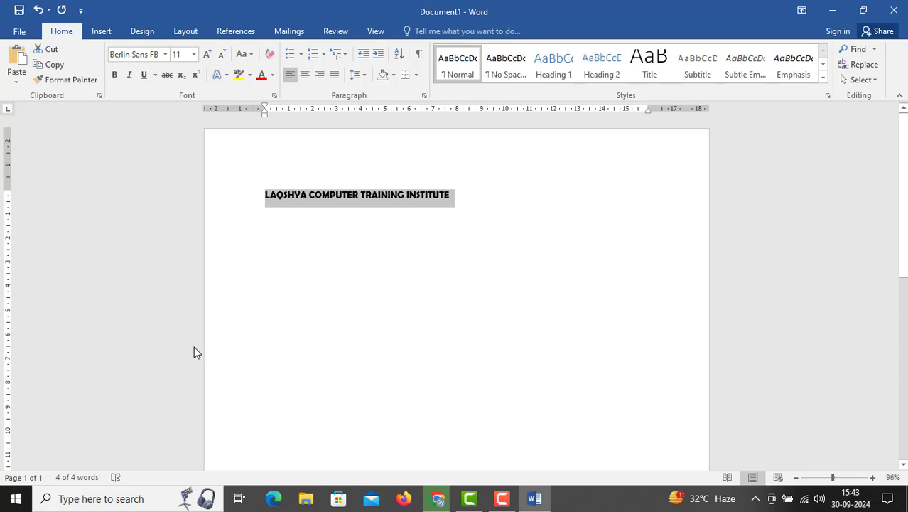
Change the selected heading's font to Bernard MT Condensed
{"action": "left_click", "coordinate": [160, 56]}
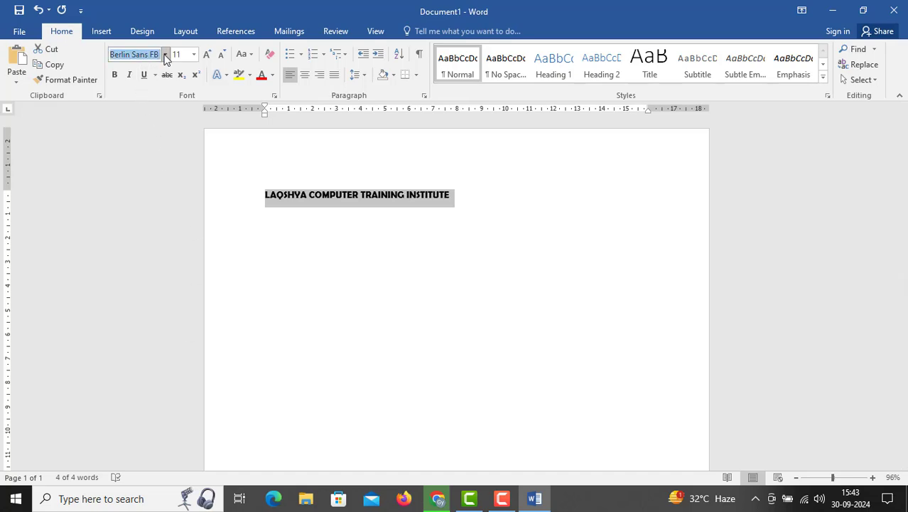
{"action": "left_click", "coordinate": [165, 55]}
{"action": "scroll", "coordinate": [183, 283], "scroll_direction": "down", "scroll_amount": 3}
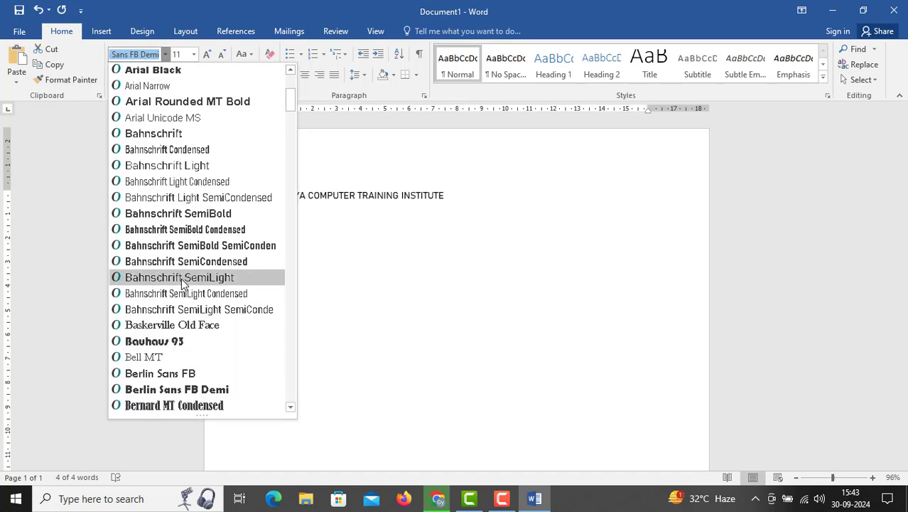
{"action": "left_click", "coordinate": [178, 404]}
Set the selected heading's font to Britannic Bold and its size to 24
{"action": "left_click", "coordinate": [157, 55]}
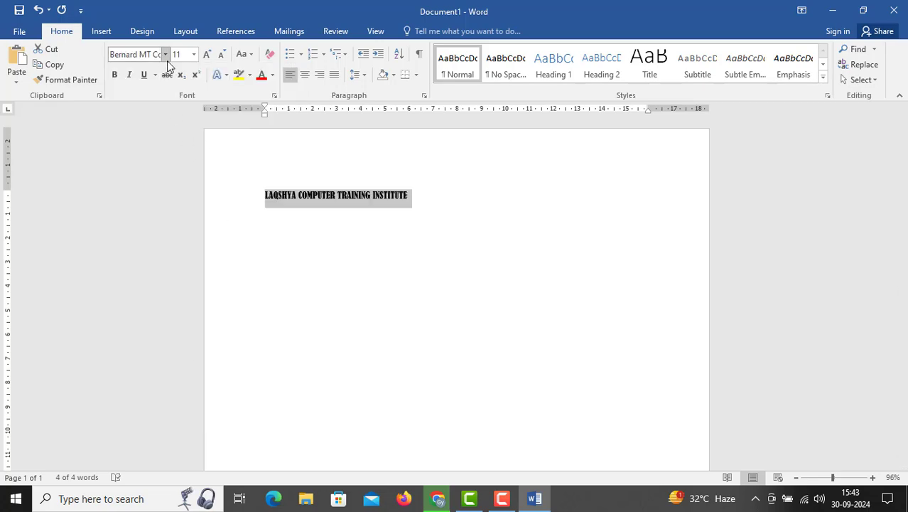
{"action": "left_click", "coordinate": [165, 54]}
{"action": "scroll", "coordinate": [178, 234], "scroll_direction": "down", "scroll_amount": 3}
{"action": "scroll", "coordinate": [176, 256], "scroll_direction": "down", "scroll_amount": 8}
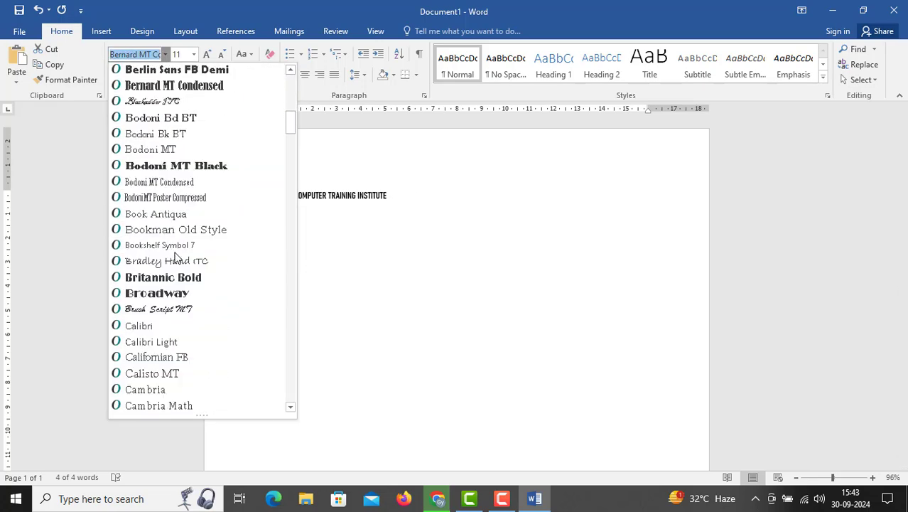
{"action": "left_click", "coordinate": [168, 279]}
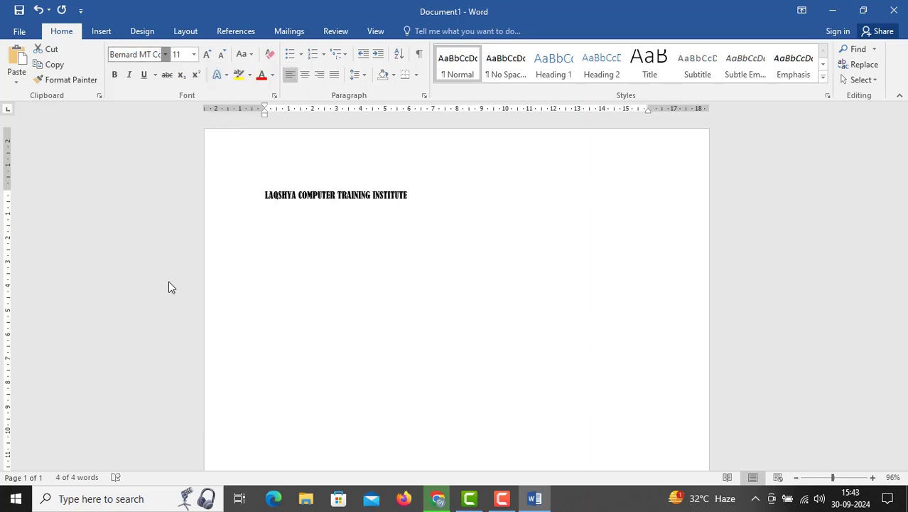
{"action": "left_click", "coordinate": [195, 55]}
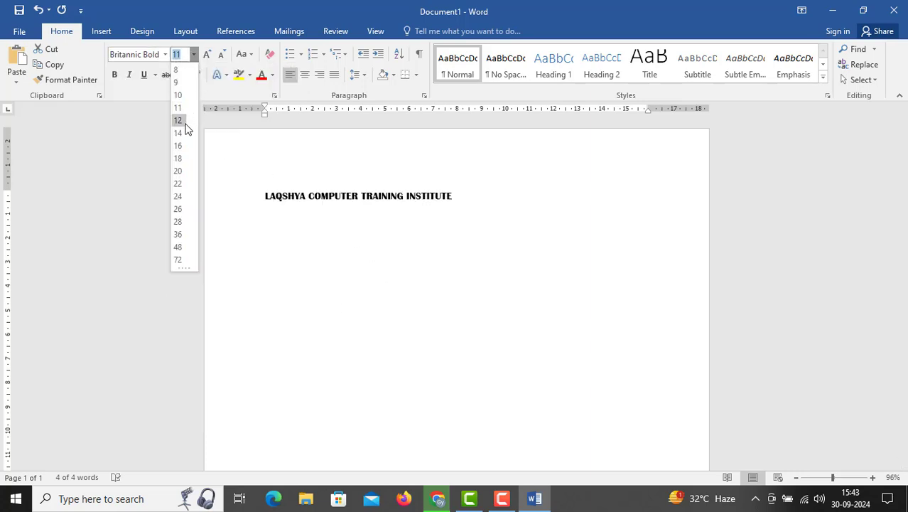
{"action": "left_click", "coordinate": [182, 198]}
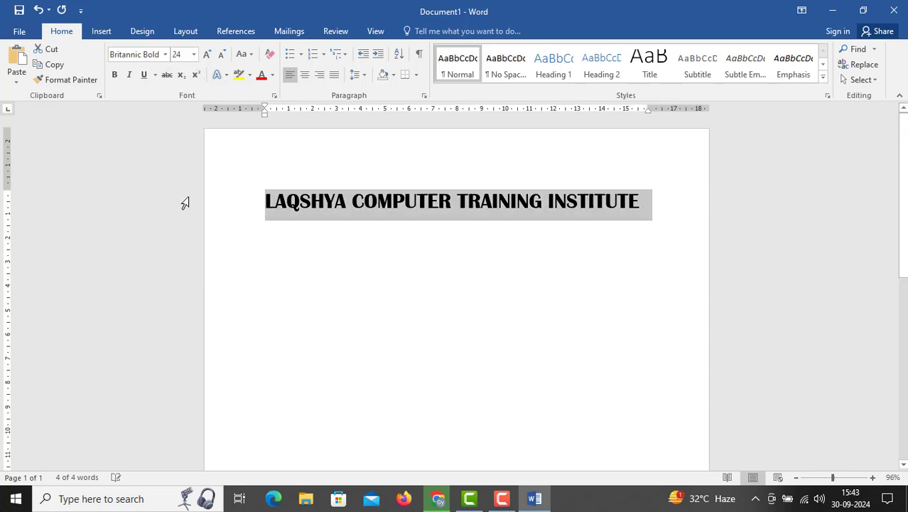
Switch bold formatting on and off several times on the selected heading, leaving it off
{"action": "left_click", "coordinate": [116, 76]}
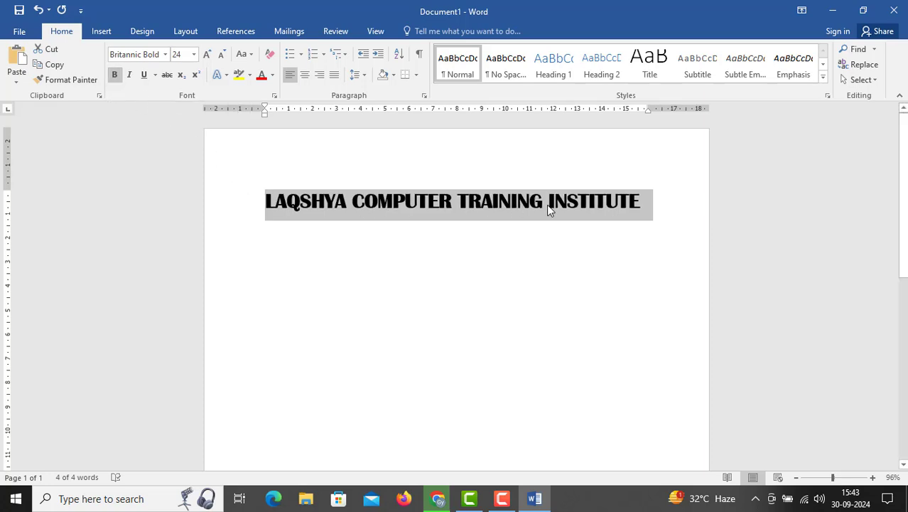
{"action": "left_click", "coordinate": [114, 75]}
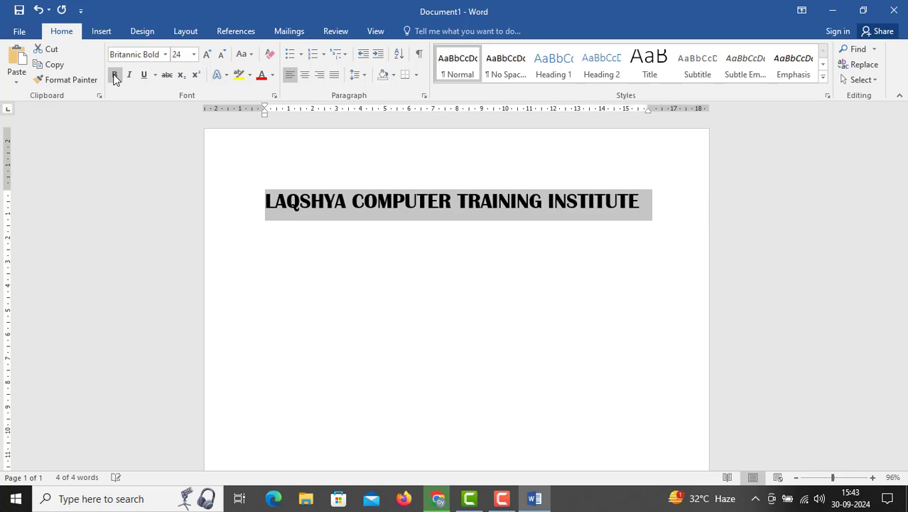
{"action": "left_click", "coordinate": [114, 76]}
{"action": "left_click", "coordinate": [114, 75]}
{"action": "left_click", "coordinate": [114, 75]}
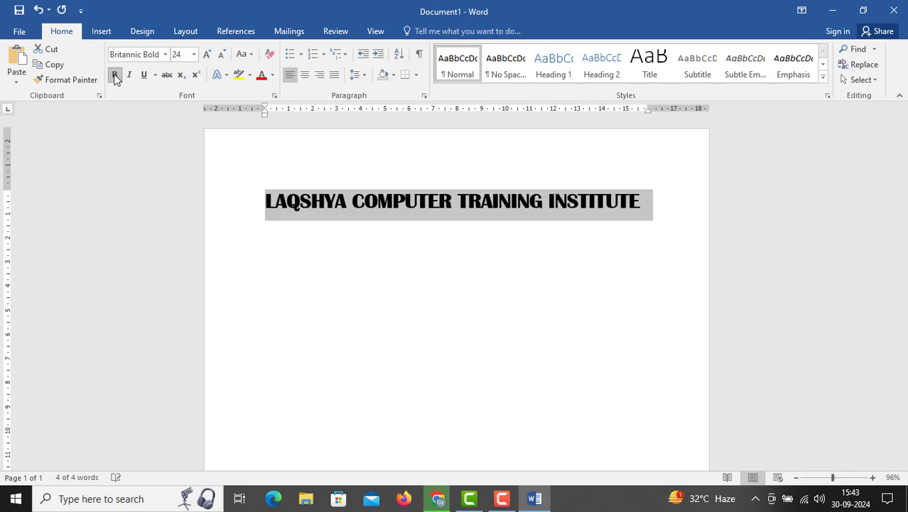
{"action": "left_click", "coordinate": [114, 75]}
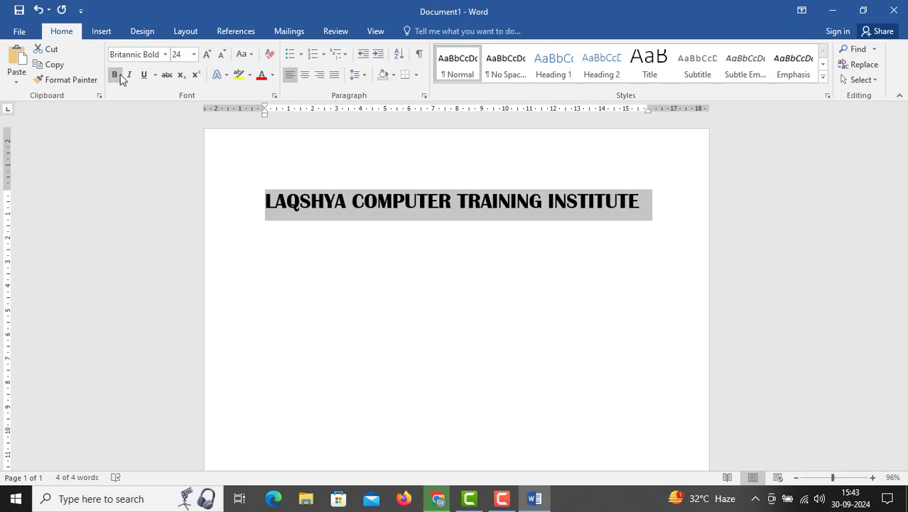
Try italic, bold and underline on the selected heading and remove the formatting again
{"action": "left_click", "coordinate": [128, 78]}
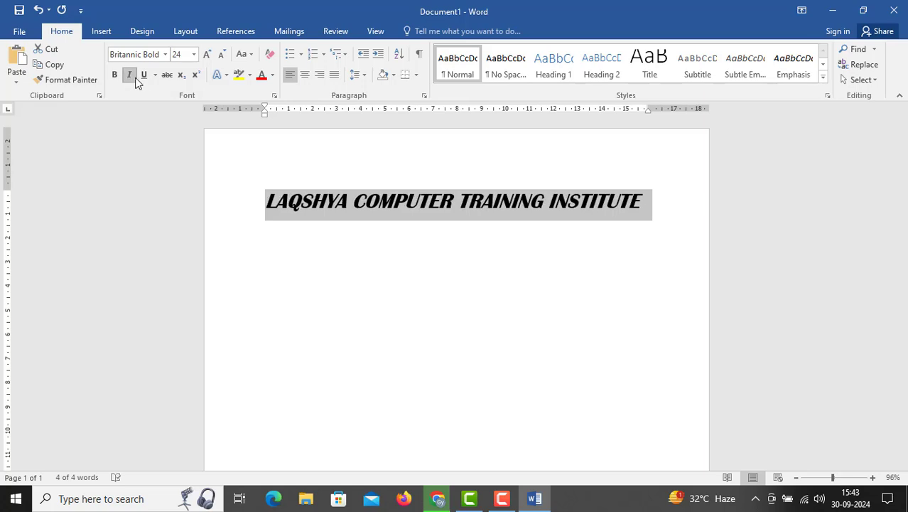
{"action": "left_click", "coordinate": [117, 71]}
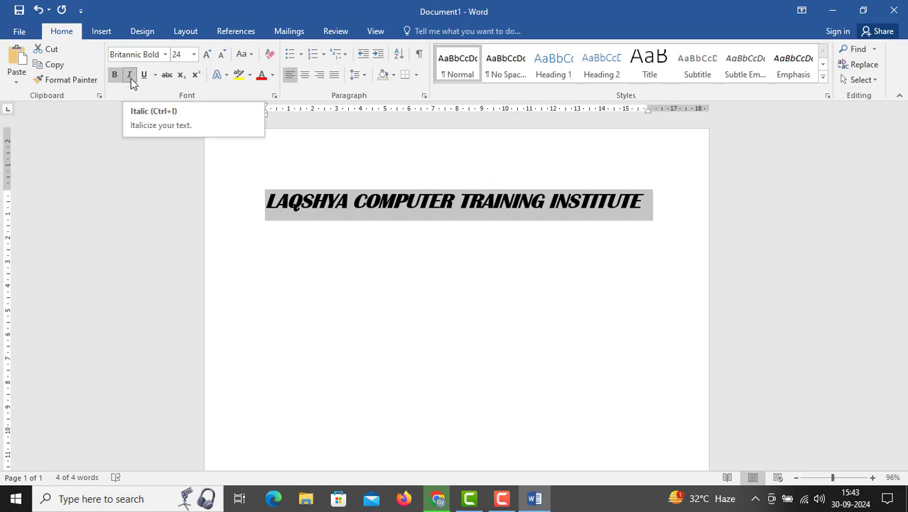
{"action": "left_click", "coordinate": [142, 74]}
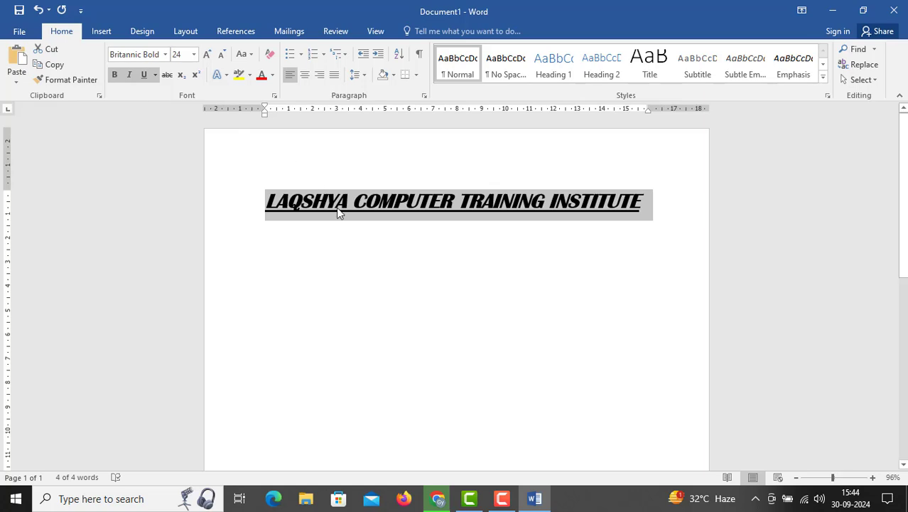
{"action": "left_click", "coordinate": [148, 75]}
{"action": "left_click", "coordinate": [129, 77]}
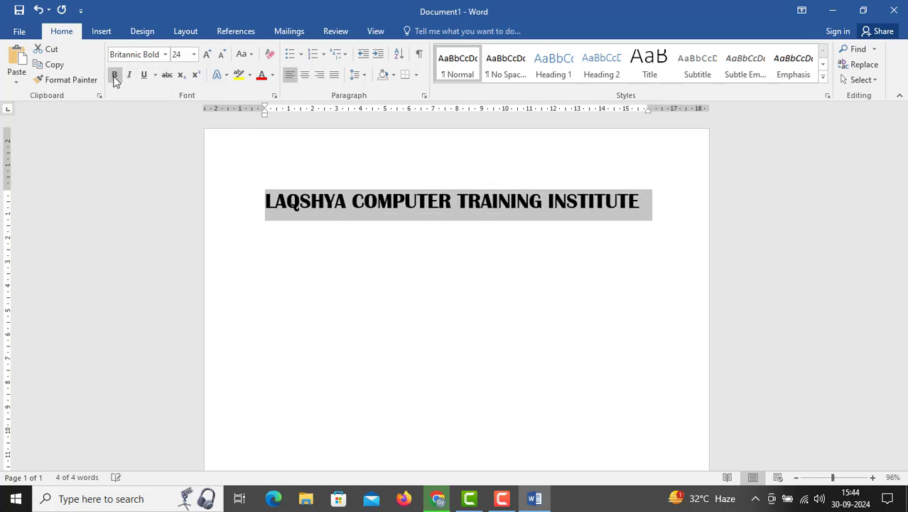
Apply strikethrough to the heading, remove it again, and reselect the whole heading line
{"action": "left_click", "coordinate": [170, 76]}
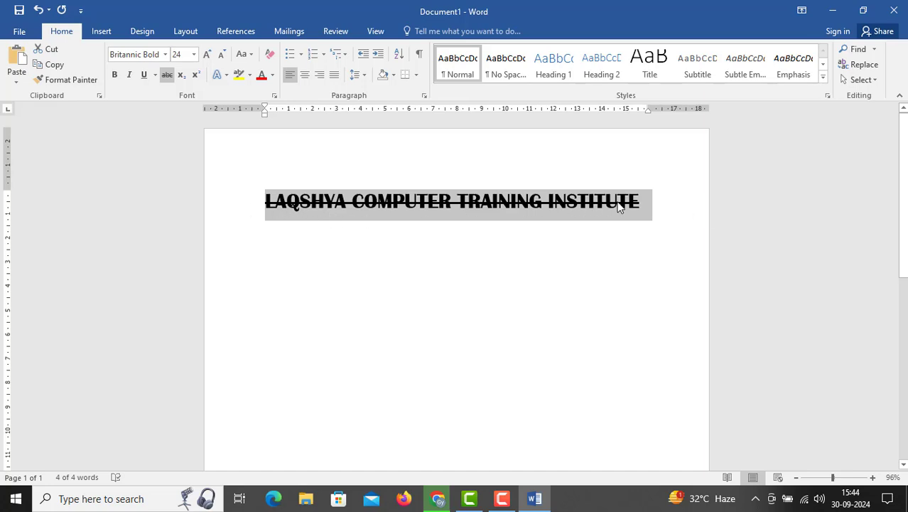
{"action": "left_click", "coordinate": [167, 76]}
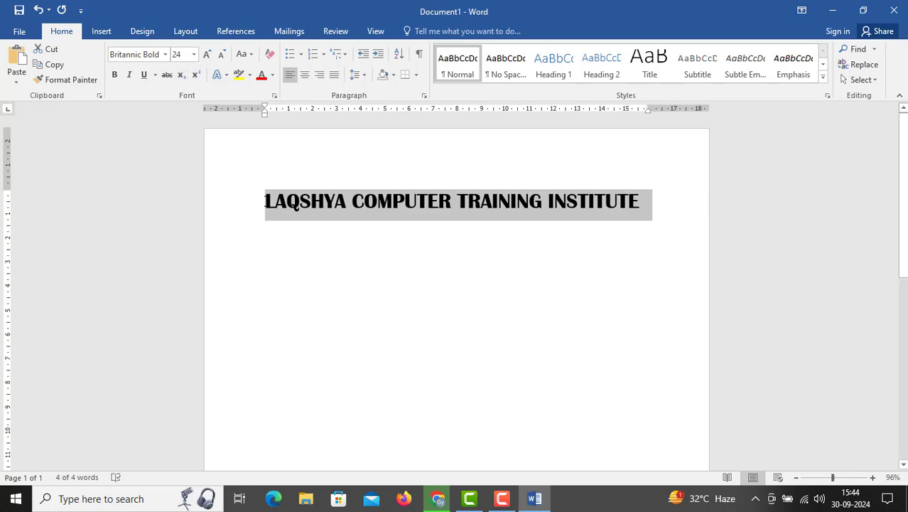
{"action": "left_click_drag", "start_coordinate": [264, 201], "coordinate": [635, 211]}
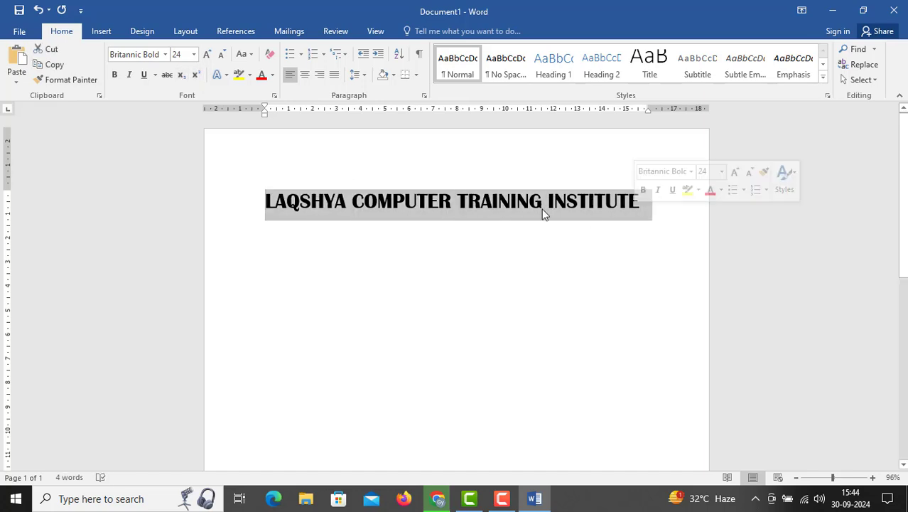
Color the selected heading text with standard dark blue, change it to purple and deselect it
{"action": "left_click", "coordinate": [272, 75]}
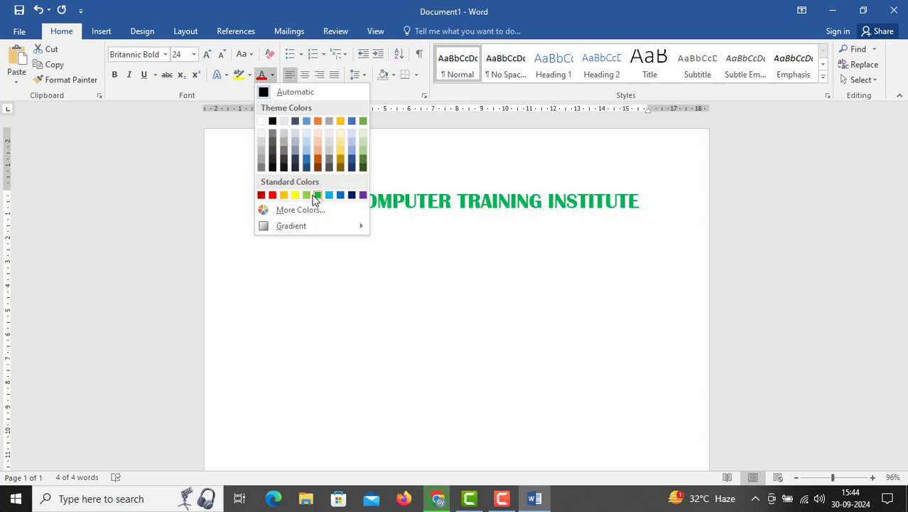
{"action": "left_click", "coordinate": [352, 195]}
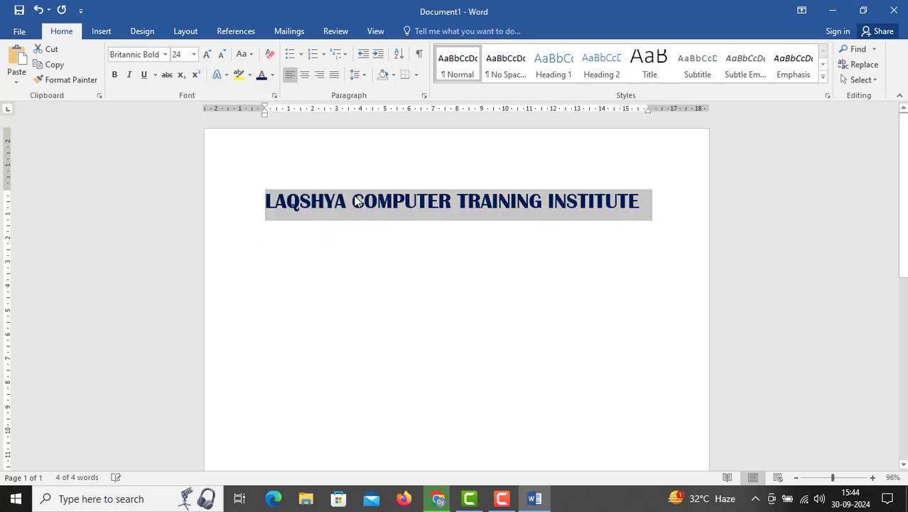
{"action": "left_click", "coordinate": [273, 76]}
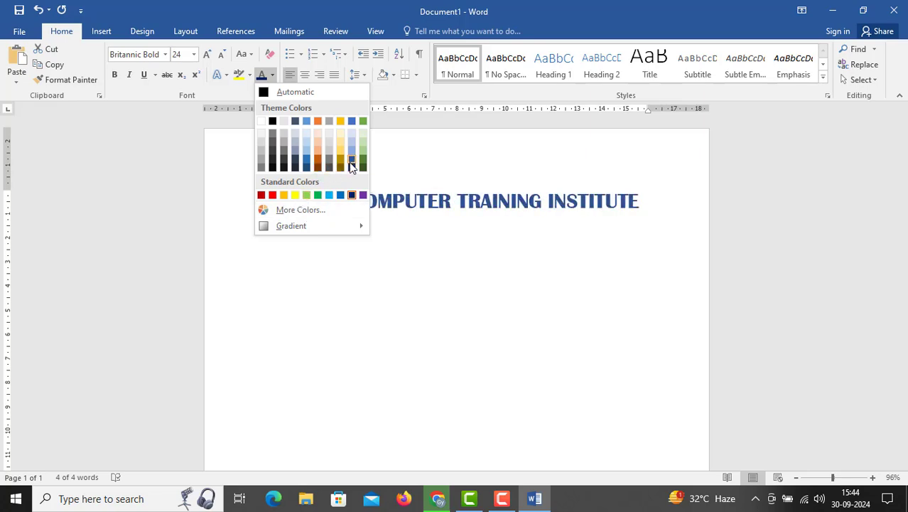
{"action": "left_click", "coordinate": [363, 196]}
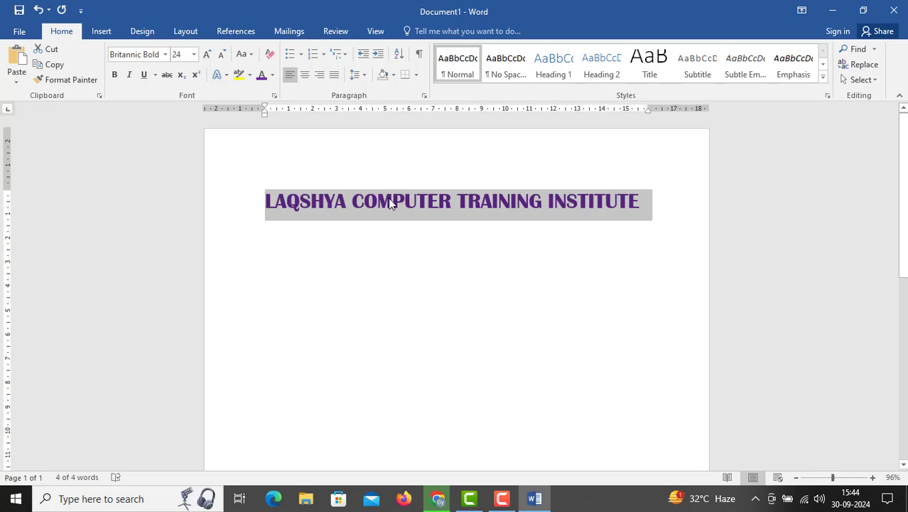
{"action": "left_click", "coordinate": [646, 203]}
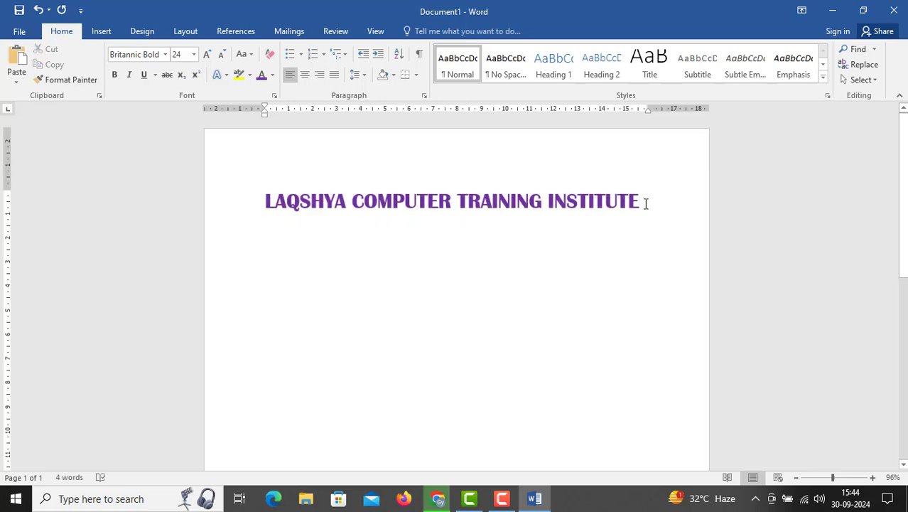
Place the cursor at the end of the heading line and erase the whole heading backwards
{"action": "left_click", "coordinate": [214, 203]}
{"action": "left_click", "coordinate": [418, 206]}
{"action": "left_click", "coordinate": [667, 203]}
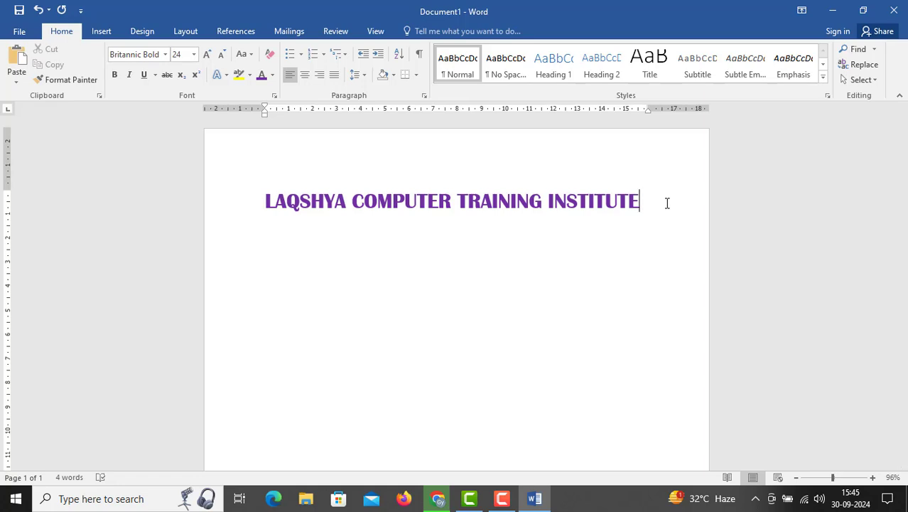
{"action": "key", "text": "BackSpace"}
{"action": "key", "text": "BackSpace"}
{"action": "key", "text": "BackSpace"}
{"action": "key", "text": "BackSpace"}
{"action": "key", "text": "BackSpace"}
{"action": "key", "text": "BackSpace"}
{"action": "key", "text": "BackSpace"}
{"action": "key", "text": "BackSpace"}
{"action": "key", "text": "BackSpace"}
{"action": "key", "text": "BackSpace"}
{"action": "key", "text": "BackSpace"}
{"action": "key", "text": "BackSpace"}
{"action": "key", "text": "BackSpace"}
{"action": "key", "text": "BackSpace"}
{"action": "key", "text": "BackSpace"}
{"action": "key", "text": "BackSpace"}
{"action": "key", "text": "BackSpace"}
{"action": "key", "text": "BackSpace"}
{"action": "key", "text": "BackSpace"}
{"action": "key", "text": "BackSpace"}
{"action": "key", "text": "BackSpace"}
{"action": "key", "text": "BackSpace"}
{"action": "key", "text": "BackSpace"}
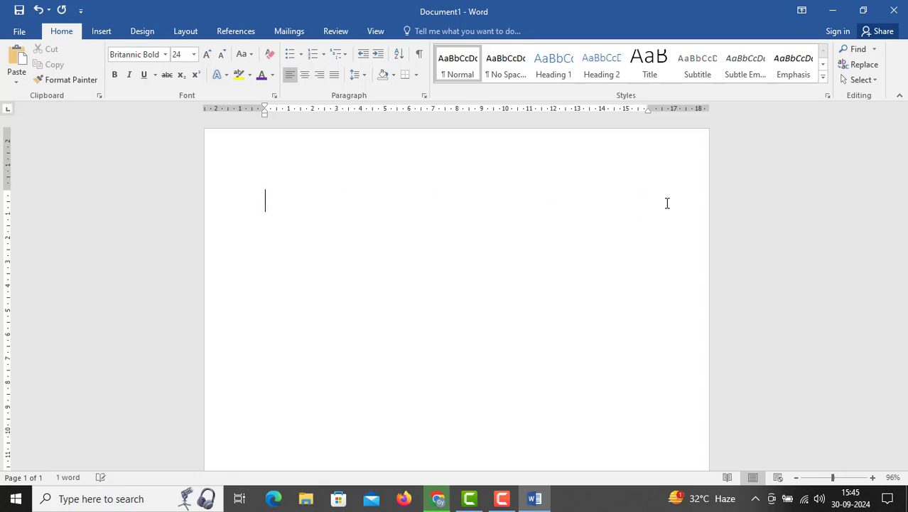
Enter the word BACKSPACE on the empty line and erase it backwards character by character
{"action": "type", "text": "BACK"}
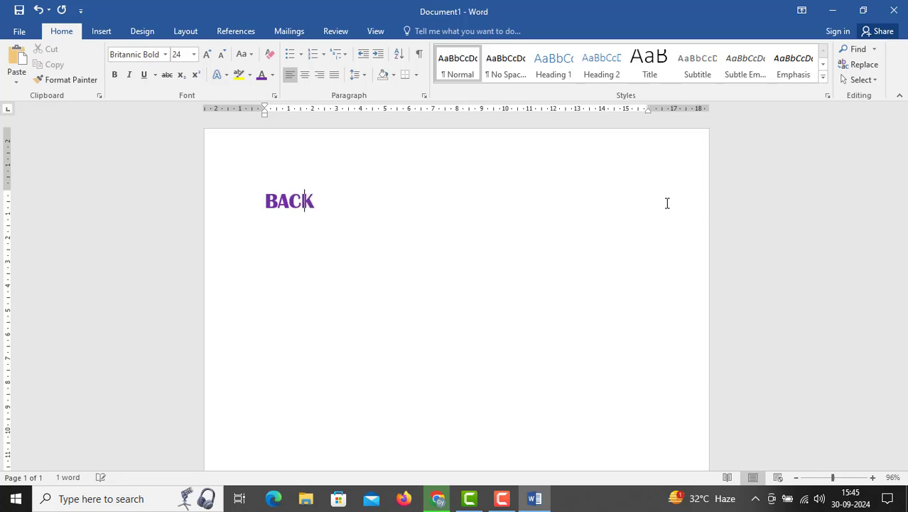
{"action": "type", "text": "SPACE"}
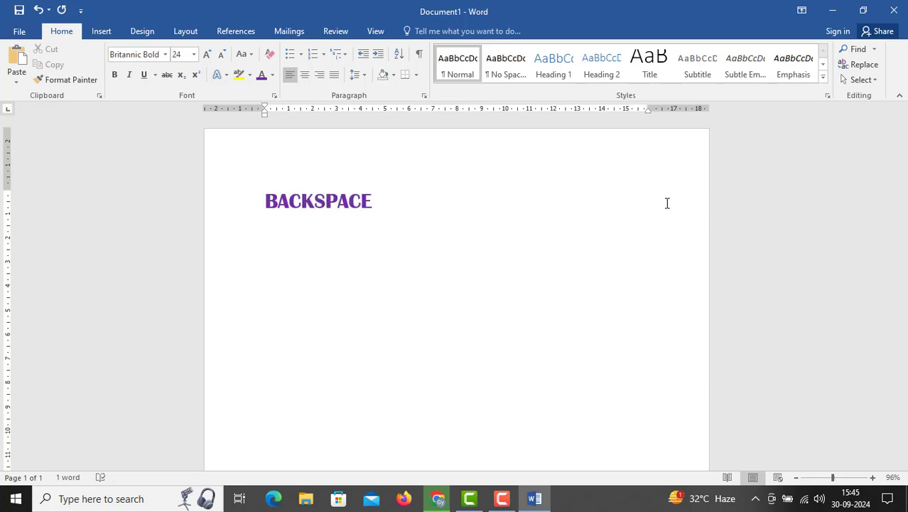
{"action": "key", "text": "BackSpace"}
{"action": "key", "text": "BackSpace"}
{"action": "key", "text": "BackSpace"}
{"action": "key", "text": "BackSpace"}
{"action": "key", "text": "BackSpace"}
{"action": "key", "text": "BackSpace"}
{"action": "key", "text": "BackSpace"}
{"action": "key", "text": "BackSpace"}
{"action": "key", "text": "BackSpace"}
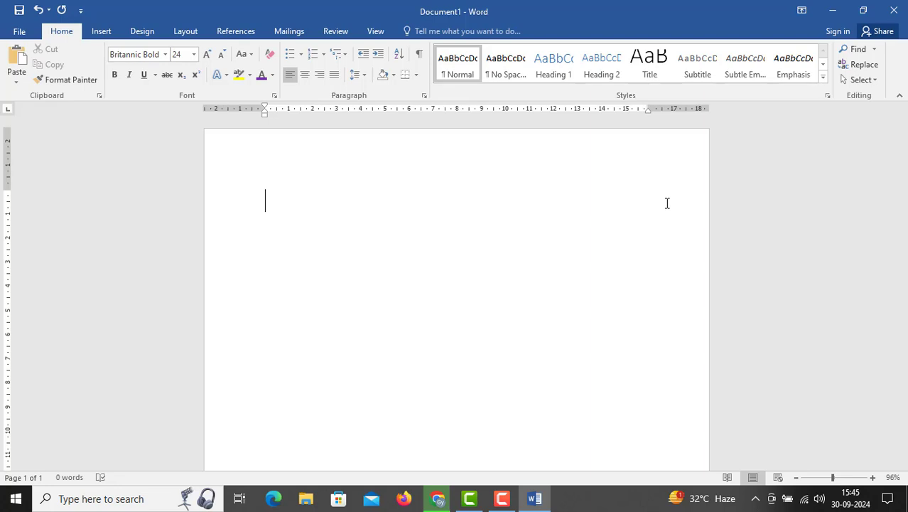
Enter the filler text SJJLKDSLKD, select and delete it, and repeat the same with HJHSAJH
{"action": "type", "text": "SJJLKDSLKD"}
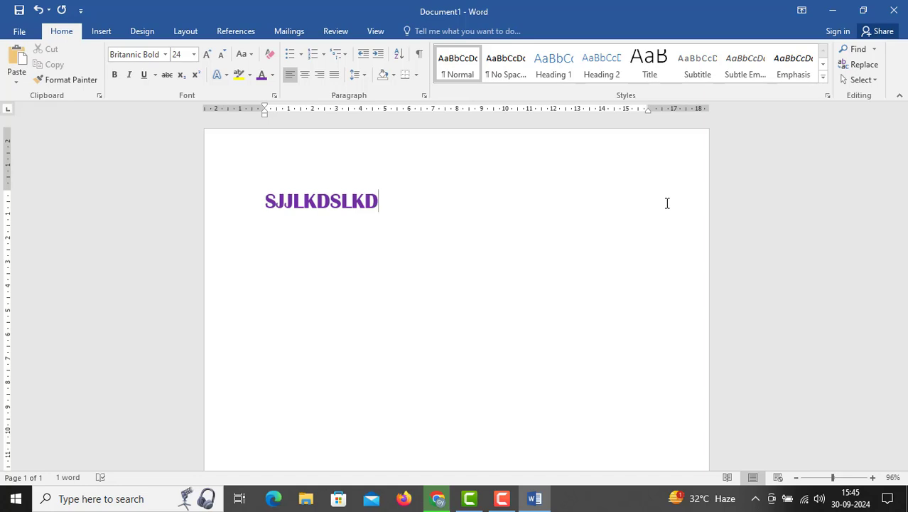
{"action": "left_click_drag", "start_coordinate": [379, 203], "coordinate": [255, 192]}
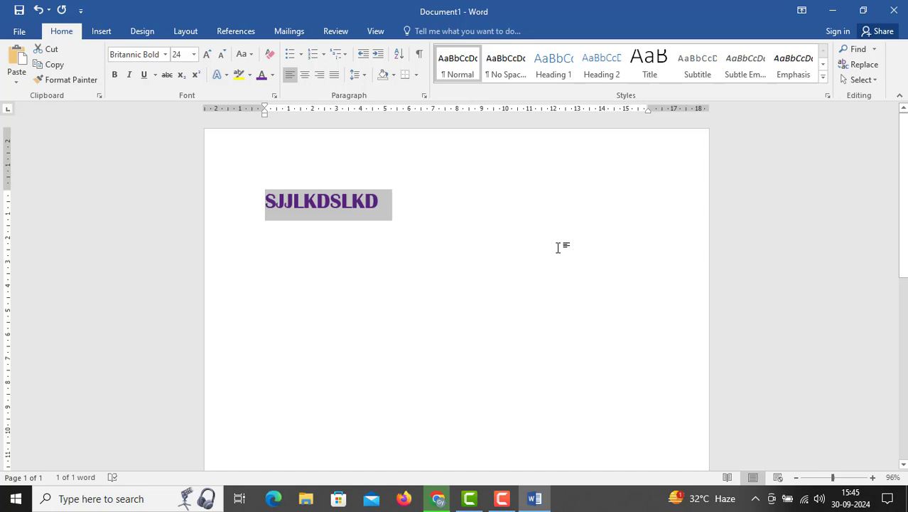
{"action": "key", "text": "Delete"}
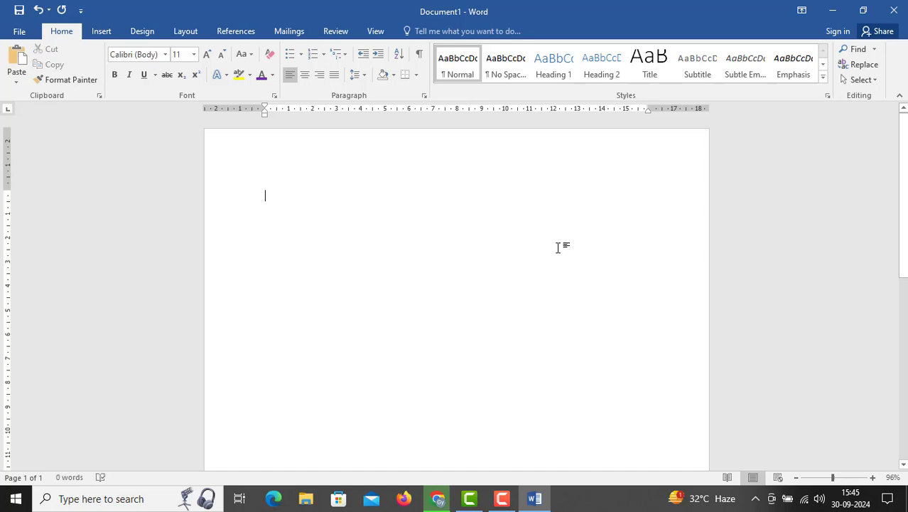
{"action": "type", "text": "HJHSAJH"}
{"action": "left_click_drag", "start_coordinate": [302, 197], "coordinate": [265, 195]}
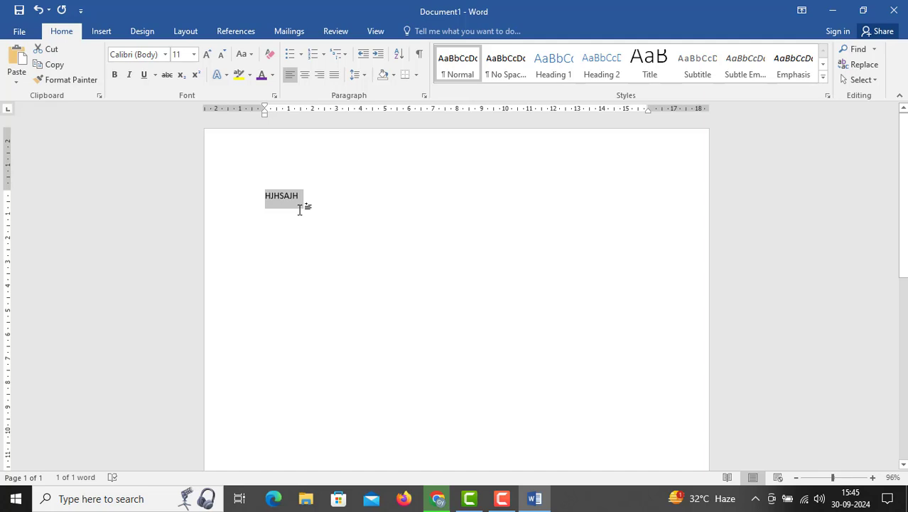
{"action": "key", "text": "BackSpace"}
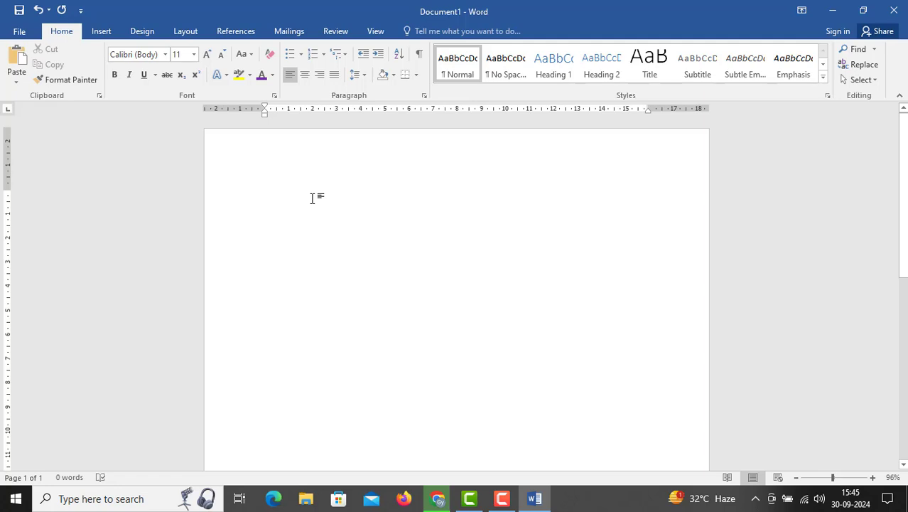
Enter the word DOCUMENT as sample text, select the whole word and delete it
{"action": "type", "text": "D"}
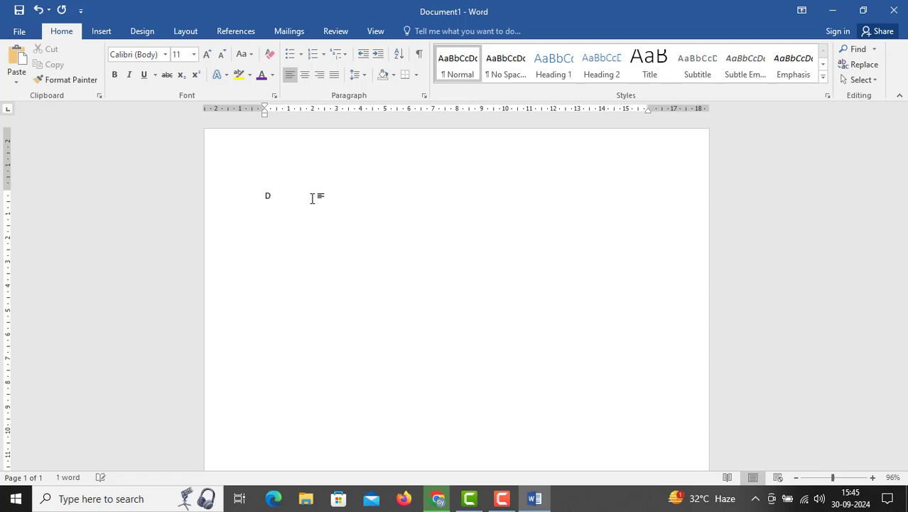
{"action": "type", "text": "OCUMENT"}
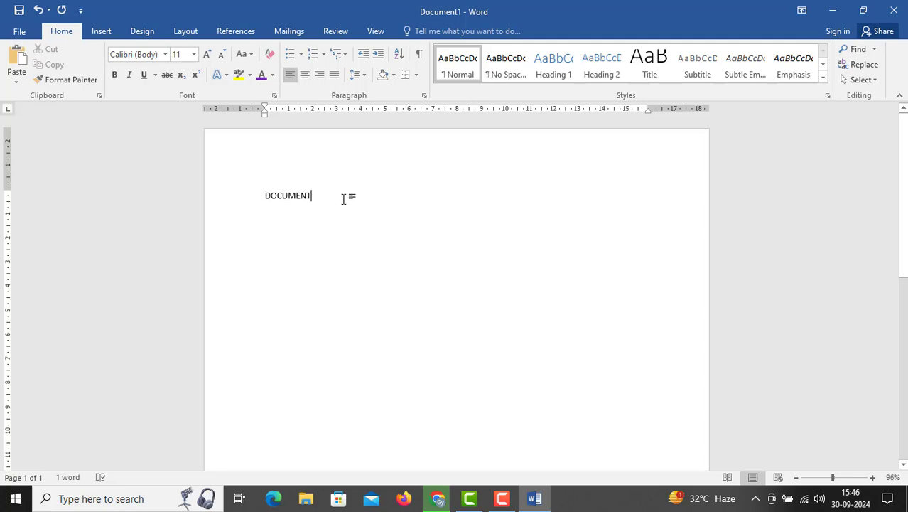
{"action": "left_click_drag", "start_coordinate": [282, 202], "coordinate": [265, 201]}
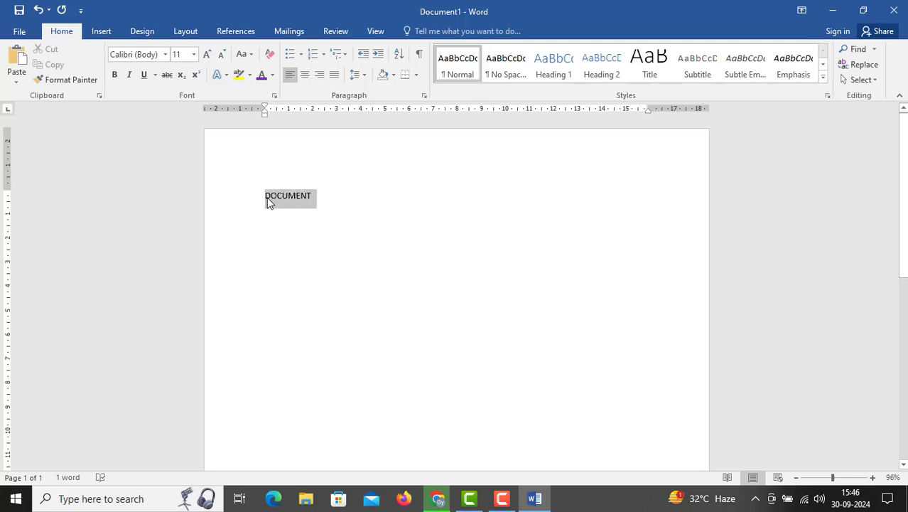
{"action": "left_click", "coordinate": [337, 207]}
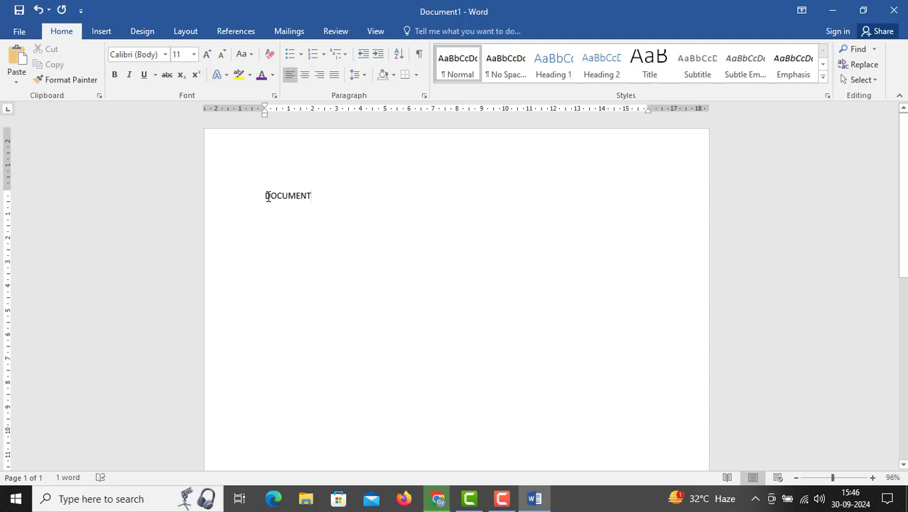
{"action": "left_click_drag", "start_coordinate": [266, 196], "coordinate": [314, 194]}
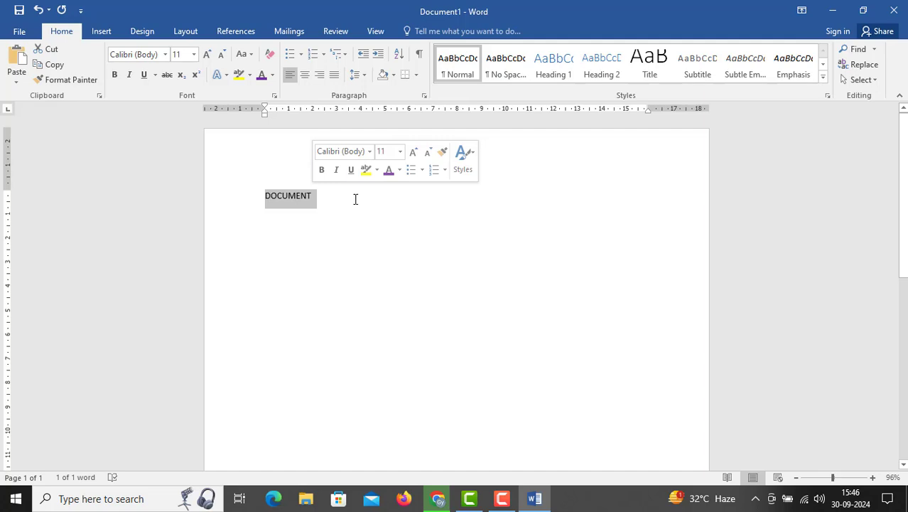
{"action": "key", "text": "Delete"}
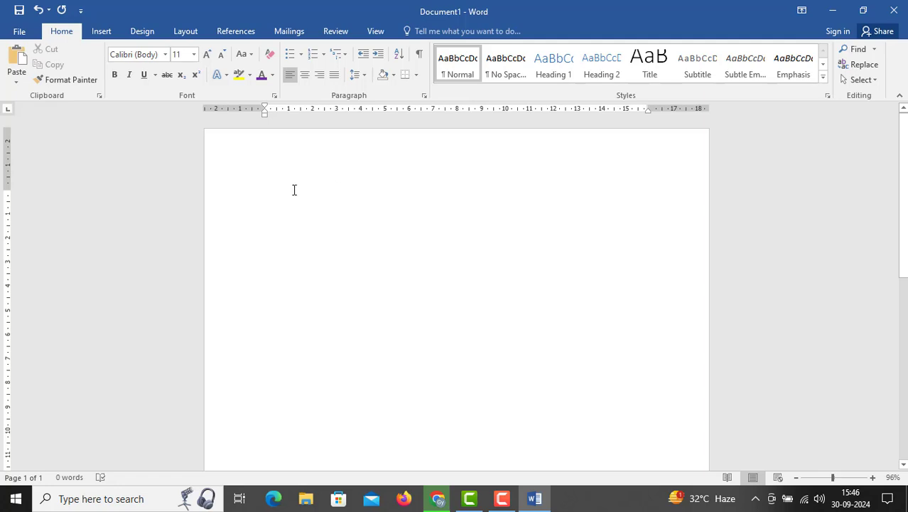
Enter DDDDD as sample text, select all of it and delete it
{"action": "type", "text": "DDDDD"}
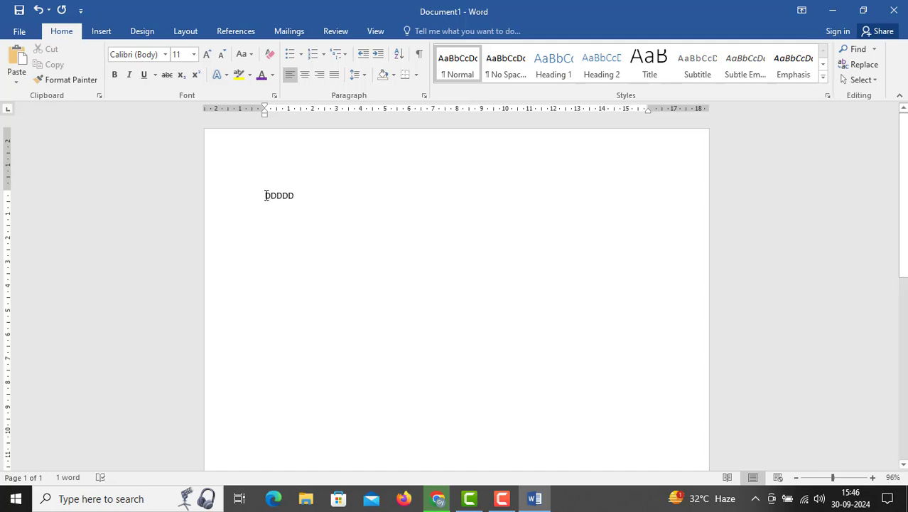
{"action": "left_click_drag", "start_coordinate": [266, 196], "coordinate": [294, 197]}
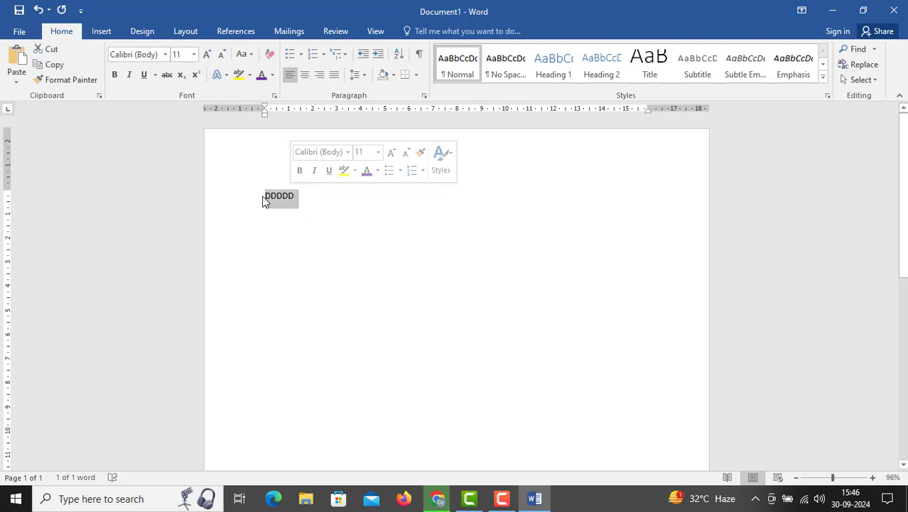
{"action": "left_click", "coordinate": [265, 198]}
{"action": "left_click_drag", "start_coordinate": [274, 196], "coordinate": [293, 196]}
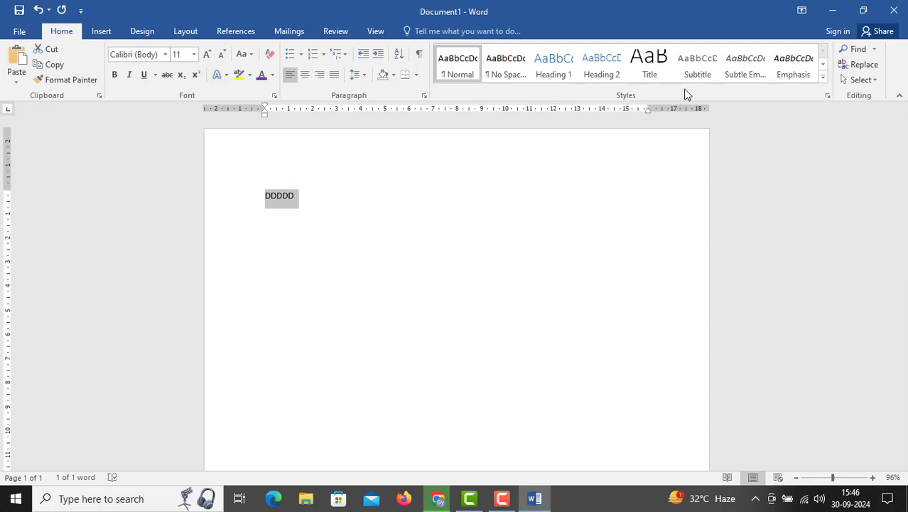
{"action": "key", "text": "Delete"}
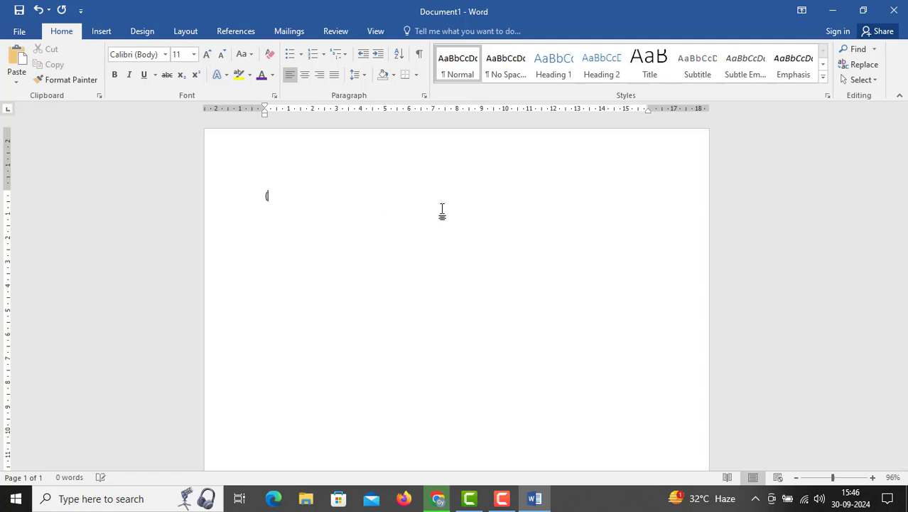
Enter the formula (A+B)2=A2+2AB+B2 on the first line of the empty page
{"action": "type", "text": "(A+B)2=2"}
{"action": "key", "text": "BackSpace"}
{"action": "type", "text": "A2+2AB+B2"}
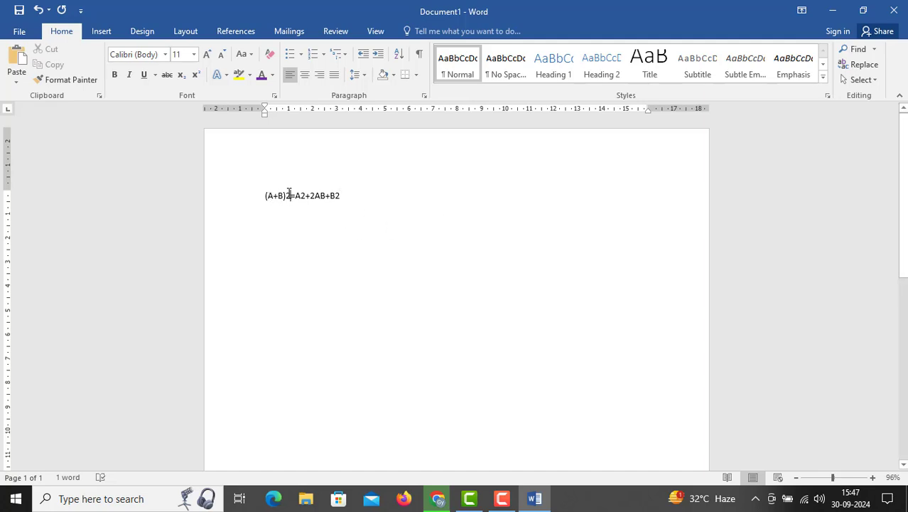
Apply superscript to the exponent 2 after (A+B), after A and after the final B in the formula
{"action": "left_click_drag", "start_coordinate": [290, 194], "coordinate": [285, 196]}
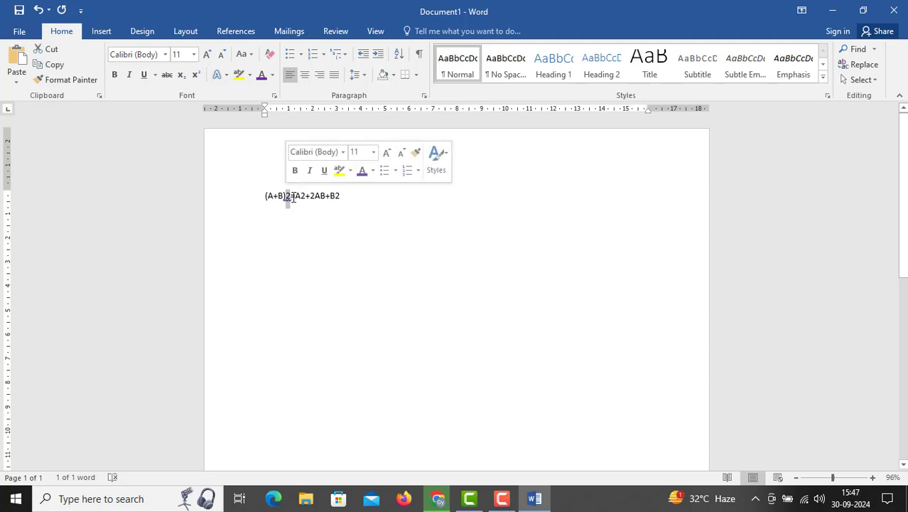
{"action": "left_click", "coordinate": [290, 193]}
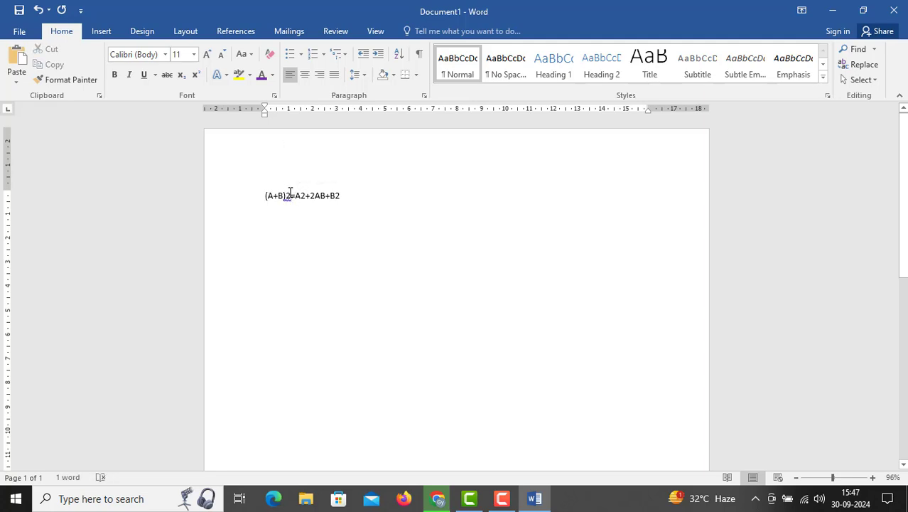
{"action": "left_click_drag", "start_coordinate": [290, 194], "coordinate": [285, 196]}
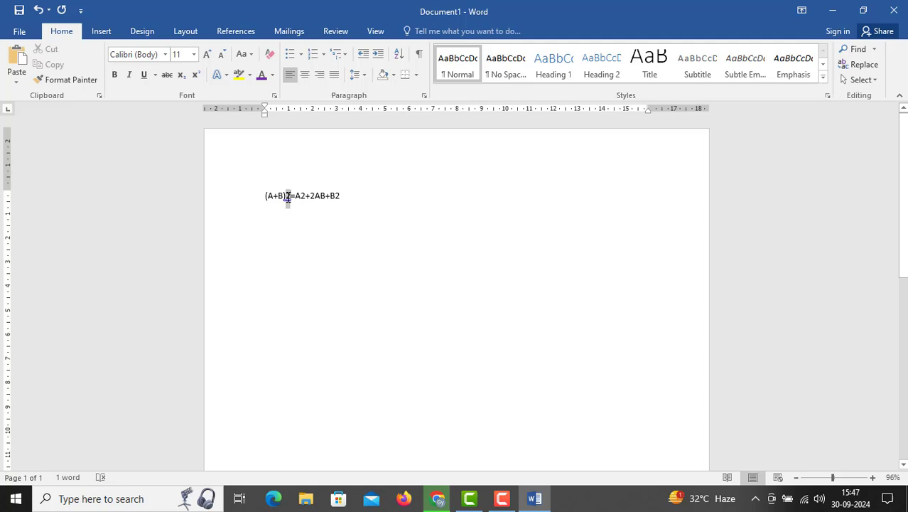
{"action": "left_click", "coordinate": [196, 75]}
{"action": "left_click", "coordinate": [299, 197]}
{"action": "left_click_drag", "start_coordinate": [304, 199], "coordinate": [299, 197]}
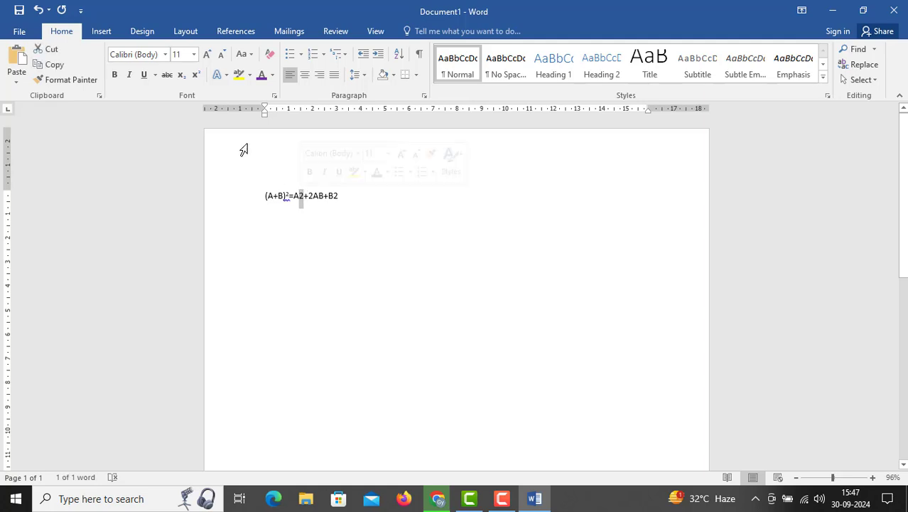
{"action": "left_click", "coordinate": [195, 74]}
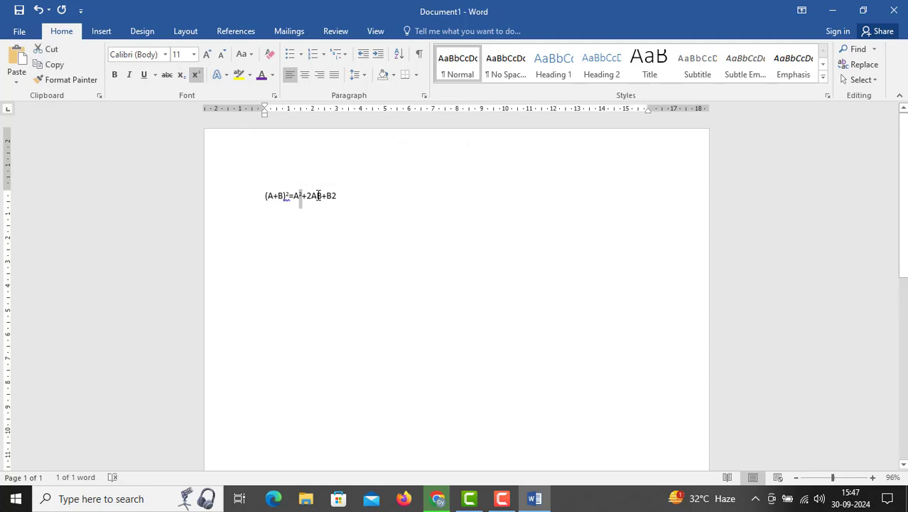
{"action": "left_click_drag", "start_coordinate": [338, 196], "coordinate": [331, 197]}
{"action": "left_click", "coordinate": [197, 76]}
Make the whole formula bold, set its font size to 28 and deselect it
{"action": "left_click_drag", "start_coordinate": [261, 199], "coordinate": [348, 194]}
{"action": "left_click", "coordinate": [118, 77]}
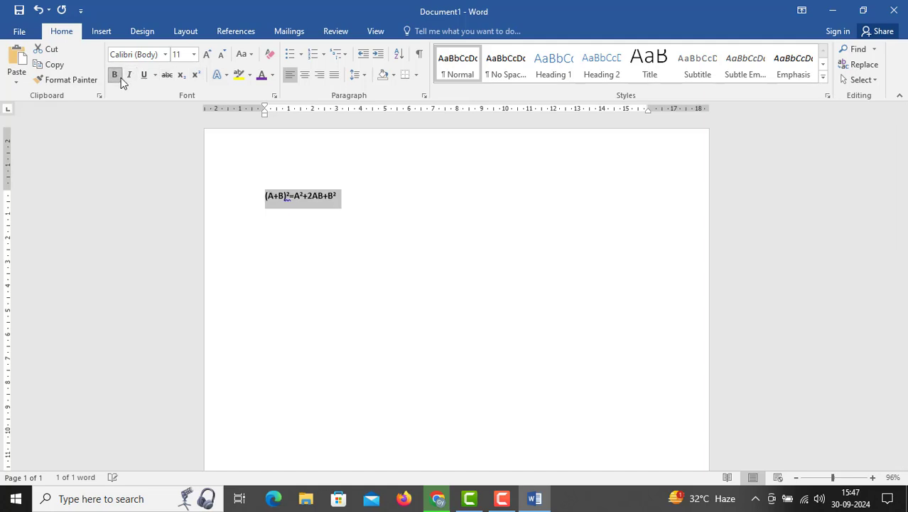
{"action": "left_click", "coordinate": [193, 54]}
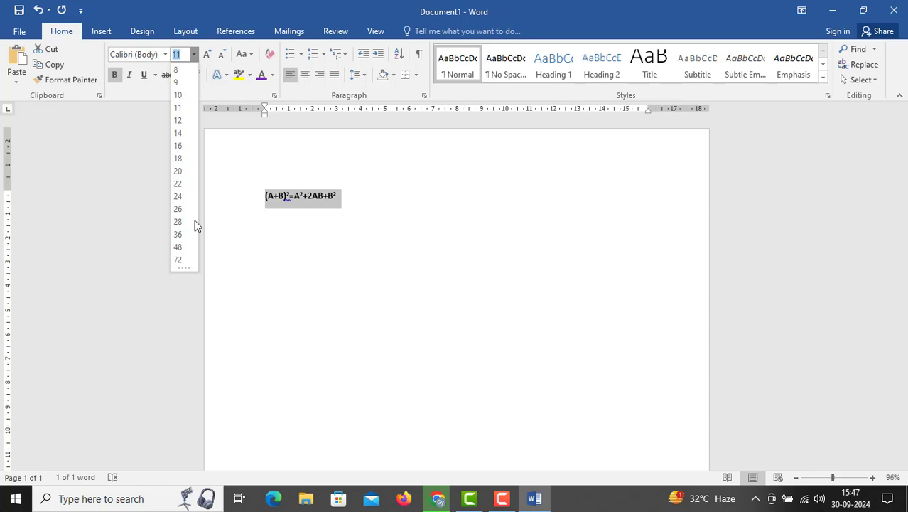
{"action": "left_click", "coordinate": [178, 221]}
{"action": "left_click", "coordinate": [345, 258]}
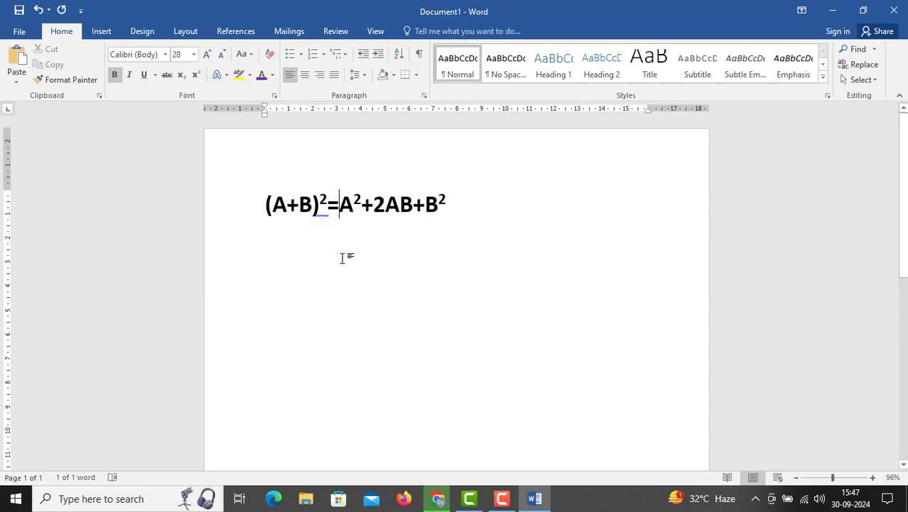
Set the font size of the whole (A+B)2 formula to 48 and deselect it
{"action": "left_click_drag", "start_coordinate": [265, 205], "coordinate": [460, 196]}
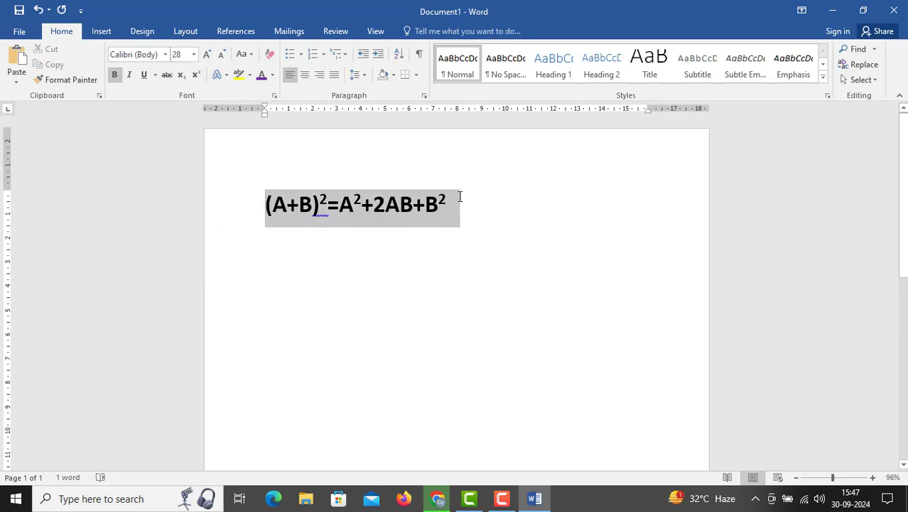
{"action": "left_click", "coordinate": [193, 54]}
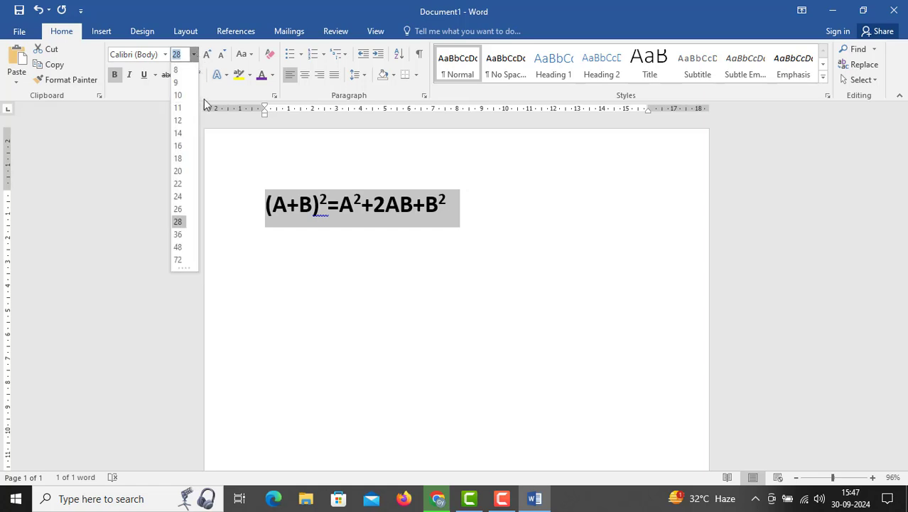
{"action": "left_click", "coordinate": [181, 248]}
{"action": "left_click", "coordinate": [370, 210]}
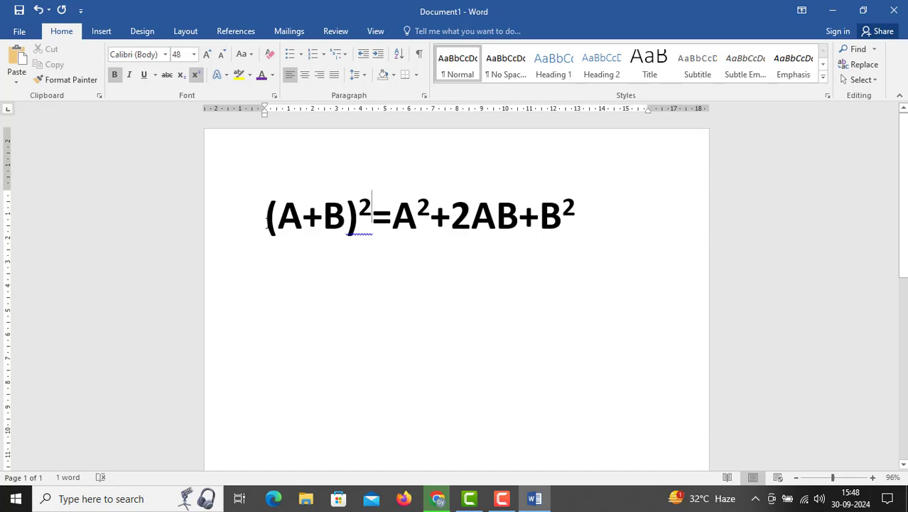
Delete the formula and enter H2O=WATER in its place on the first line
{"action": "left_click_drag", "start_coordinate": [266, 217], "coordinate": [595, 218]}
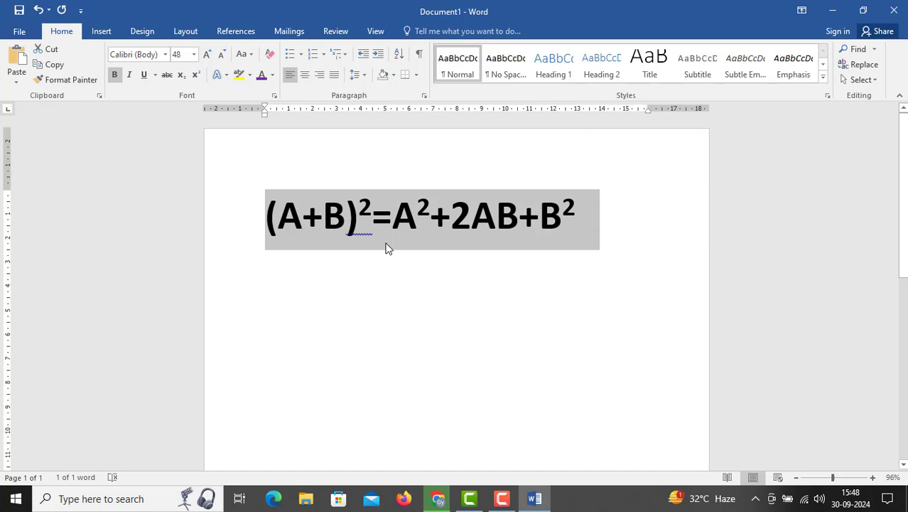
{"action": "key", "text": "Delete"}
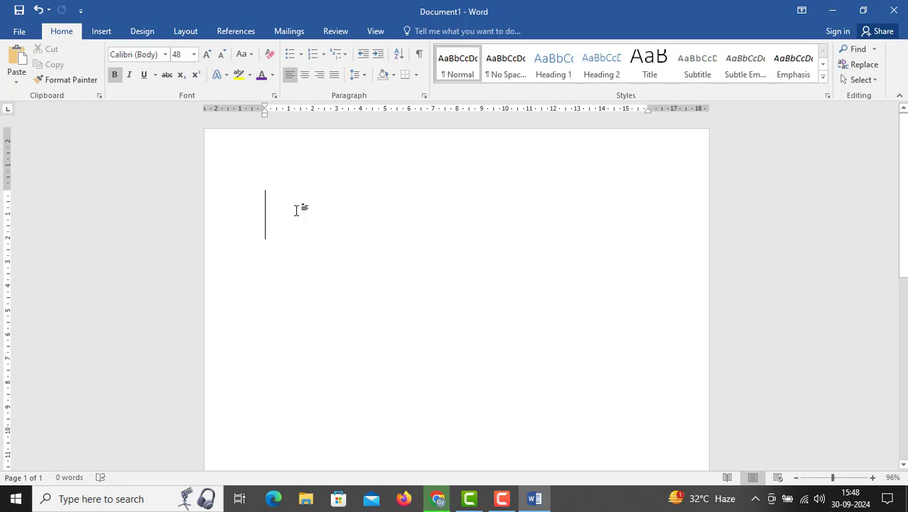
{"action": "type", "text": "H2O"}
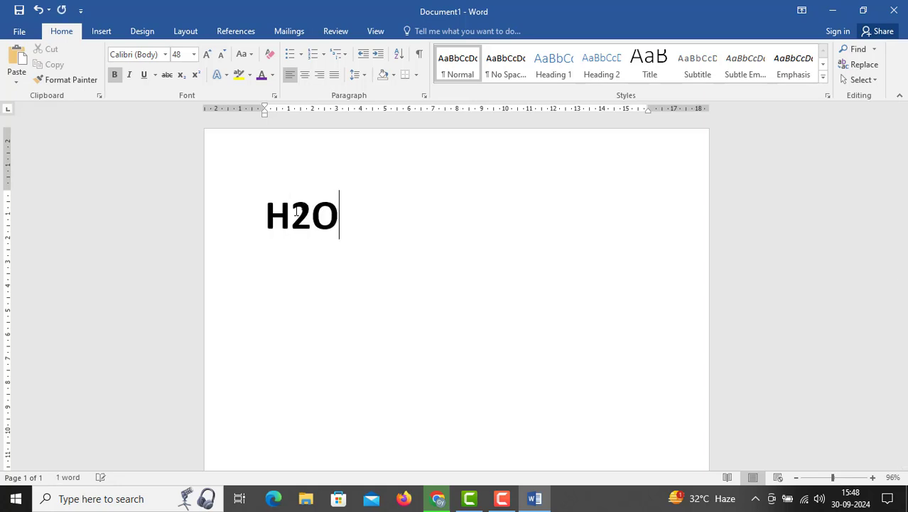
{"action": "left_click_drag", "start_coordinate": [290, 213], "coordinate": [305, 220]}
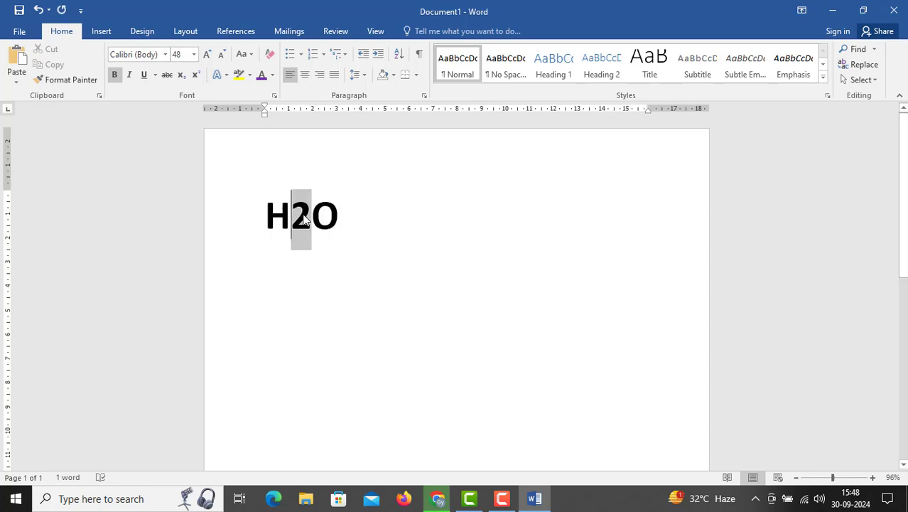
{"action": "left_click", "coordinate": [344, 212]}
{"action": "type", "text": "=W"}
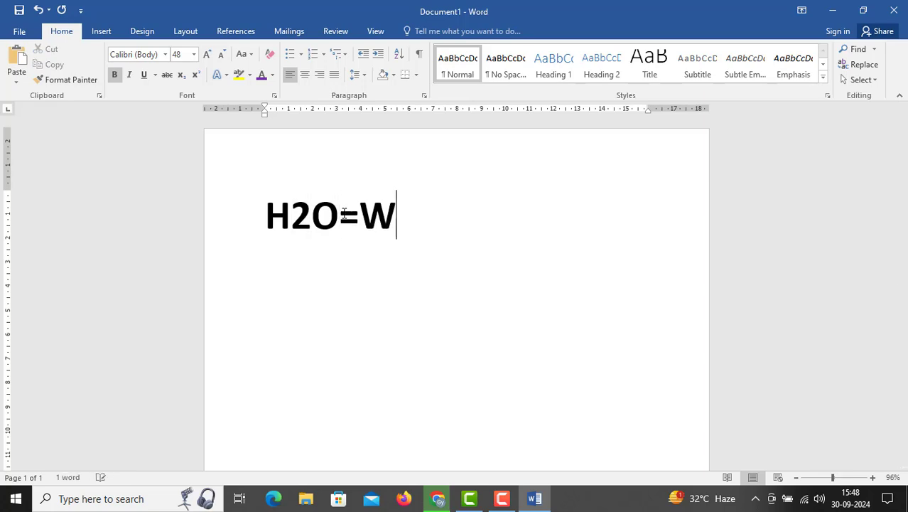
{"action": "type", "text": "ATER"}
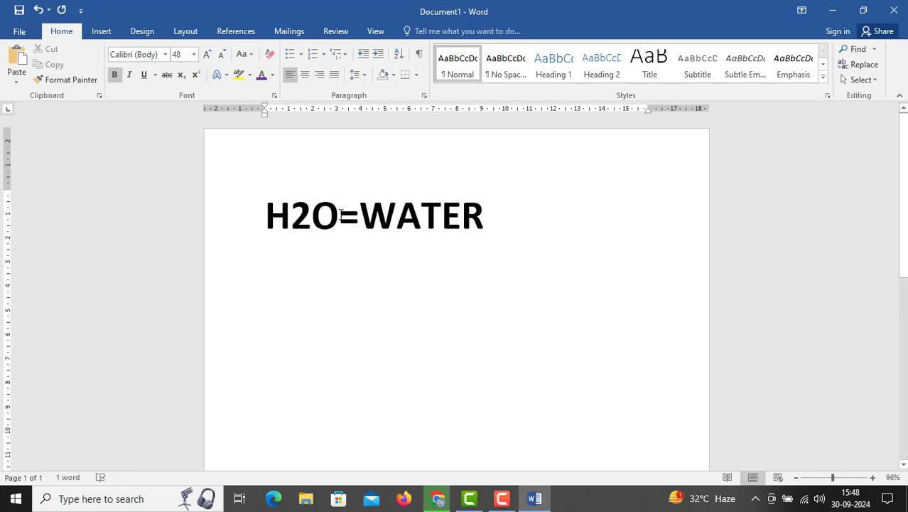
Apply subscript to the 2 in H2O and deselect it
{"action": "left_click_drag", "start_coordinate": [311, 213], "coordinate": [291, 214]}
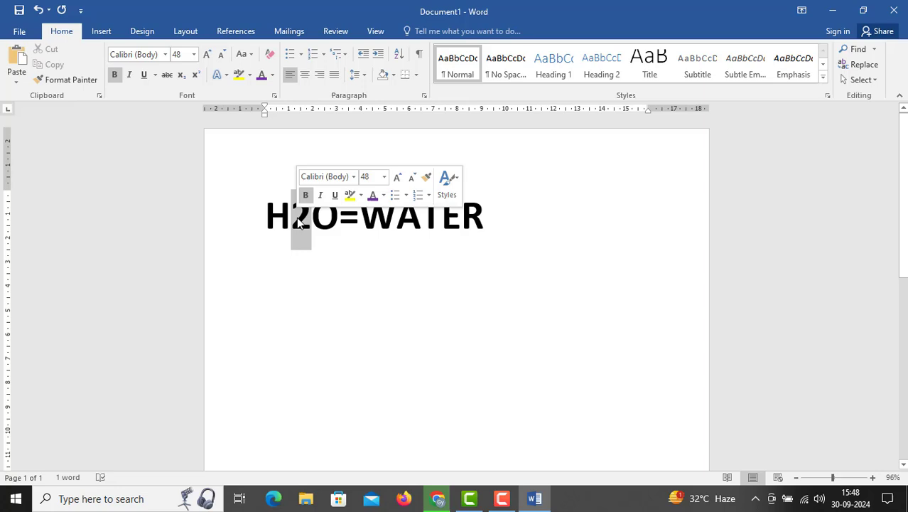
{"action": "left_click", "coordinate": [182, 75]}
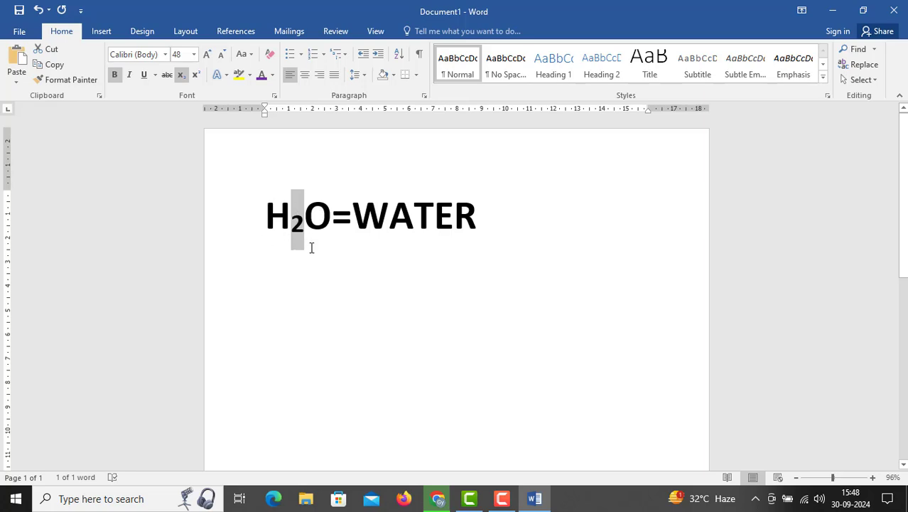
{"action": "left_click", "coordinate": [263, 222]}
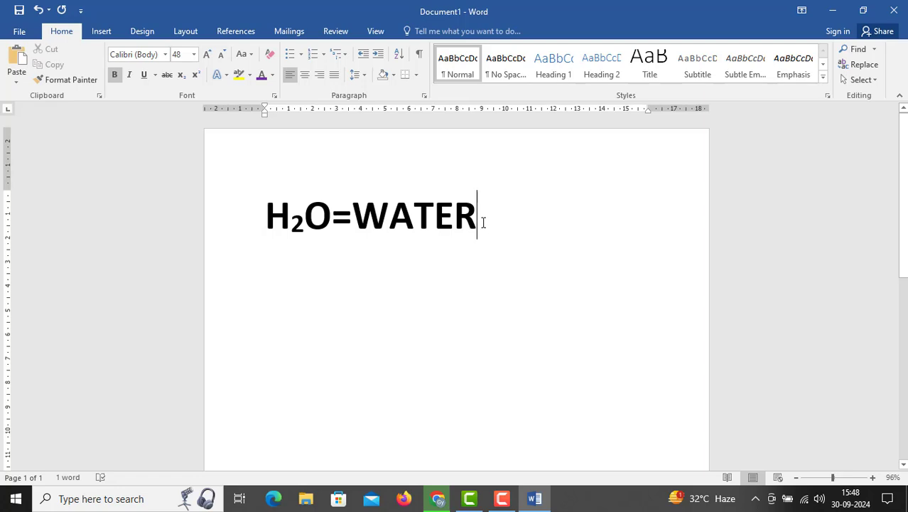
Delete the whole H2O=WATER line and enter LAQSHYA as the new sample text
{"action": "left_click_drag", "start_coordinate": [483, 222], "coordinate": [254, 220]}
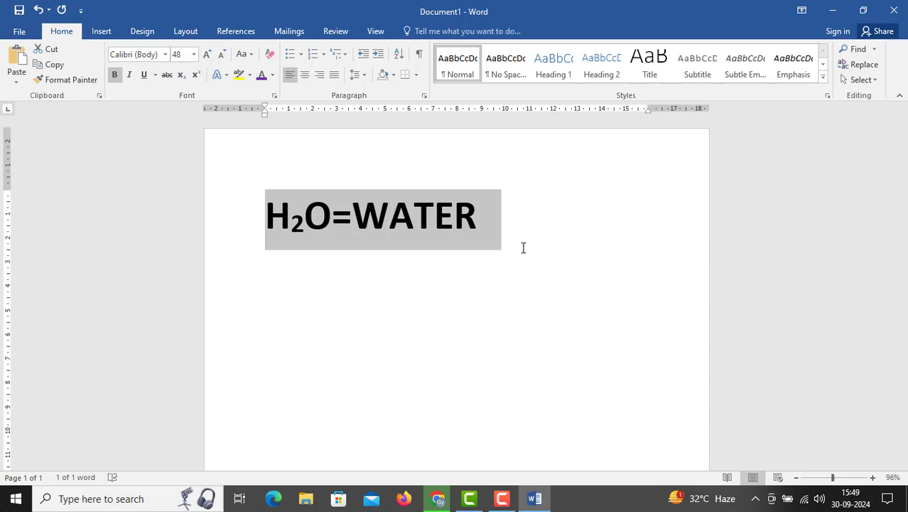
{"action": "key", "text": "Delete"}
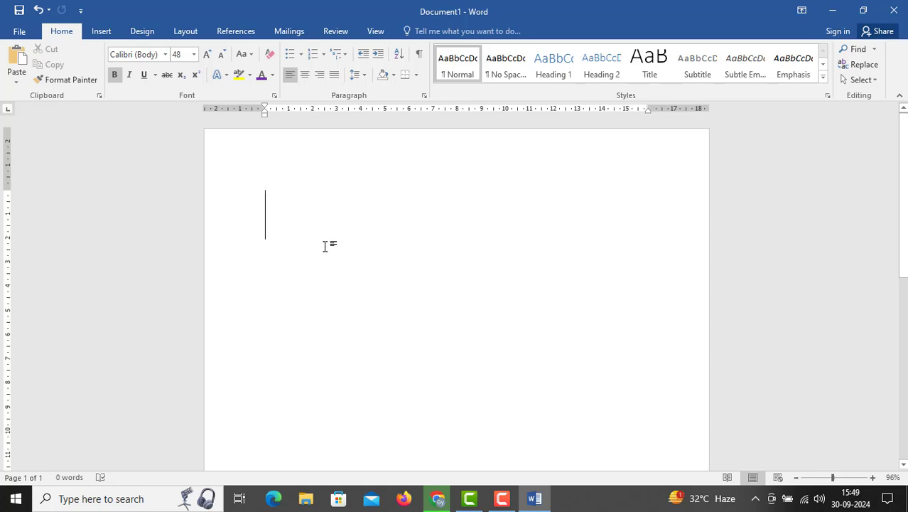
{"action": "type", "text": "LAQSHYA"}
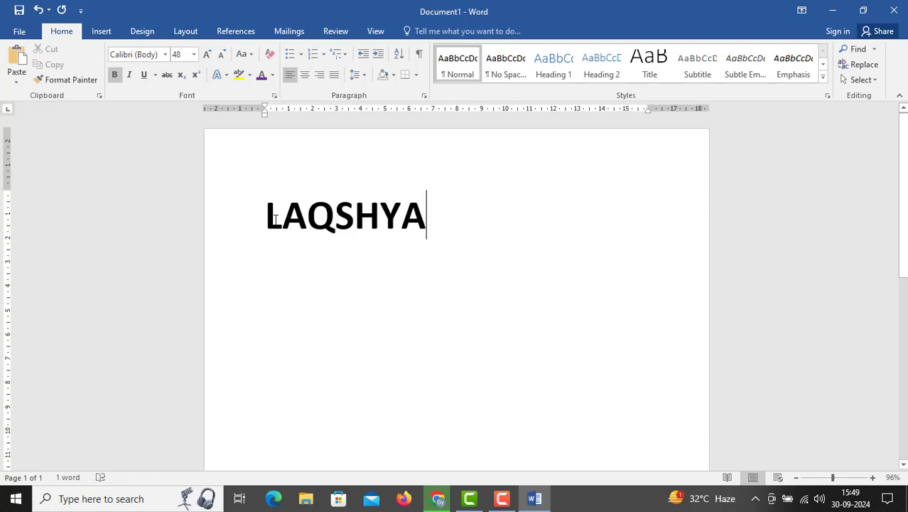
Shrink the font size of LAQSHYA step by step to 24, and grow it step by step to 72
{"action": "left_click_drag", "start_coordinate": [264, 217], "coordinate": [444, 218]}
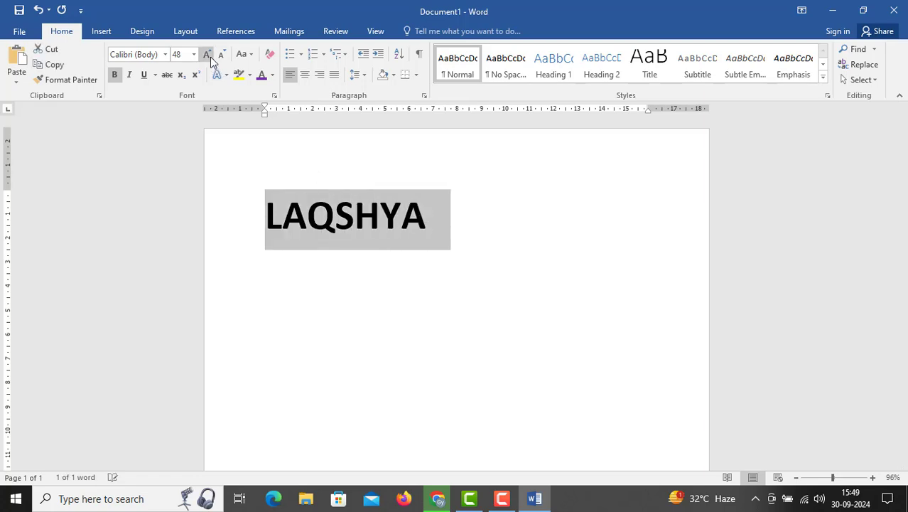
{"action": "left_click", "coordinate": [223, 56]}
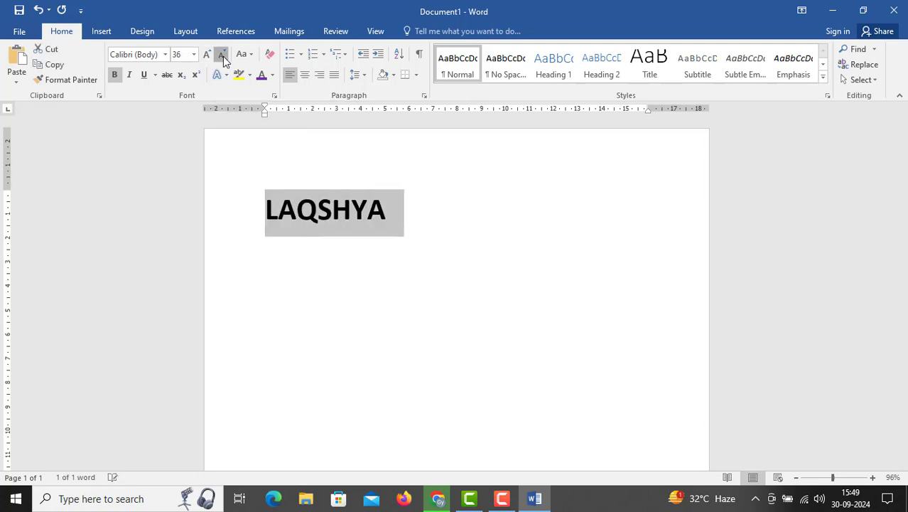
{"action": "left_click", "coordinate": [224, 56]}
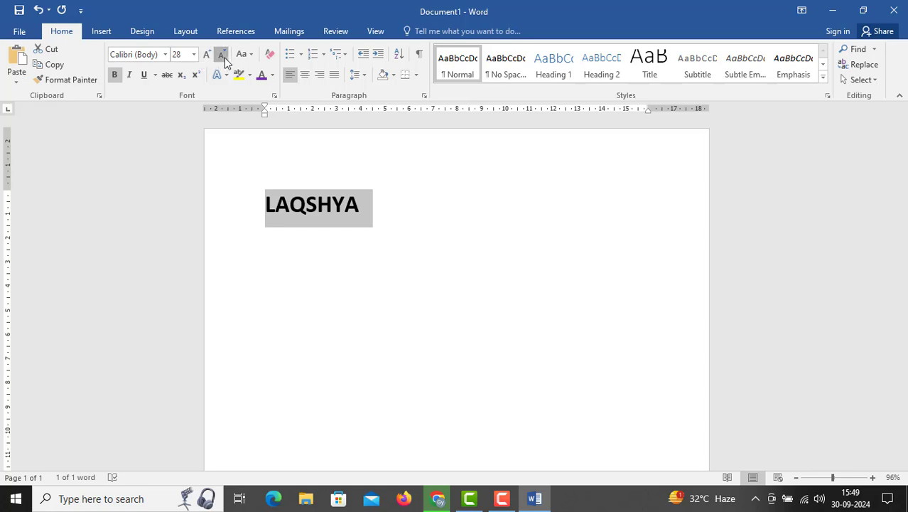
{"action": "left_click", "coordinate": [223, 56]}
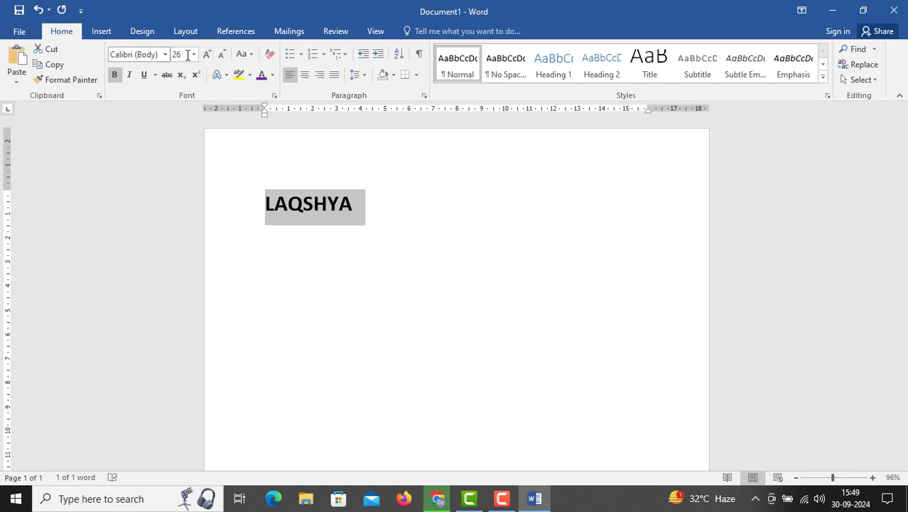
{"action": "left_click", "coordinate": [224, 59]}
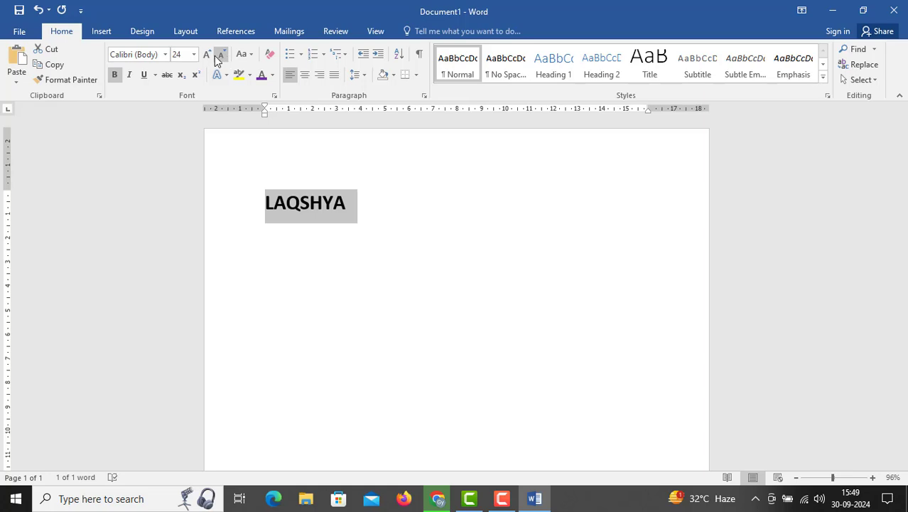
{"action": "left_click", "coordinate": [204, 57]}
{"action": "left_click", "coordinate": [204, 57]}
{"action": "left_click", "coordinate": [204, 57]}
{"action": "left_click", "coordinate": [204, 57]}
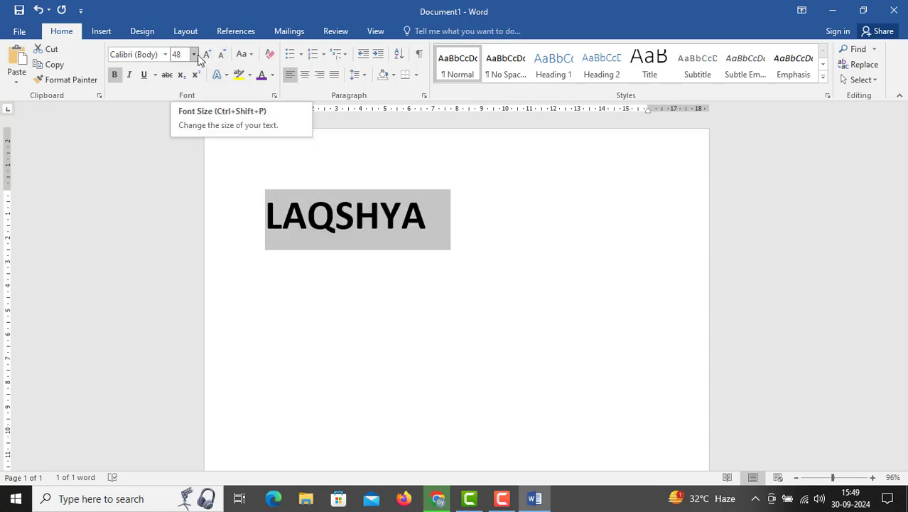
{"action": "left_click", "coordinate": [196, 55]}
{"action": "left_click", "coordinate": [205, 55]}
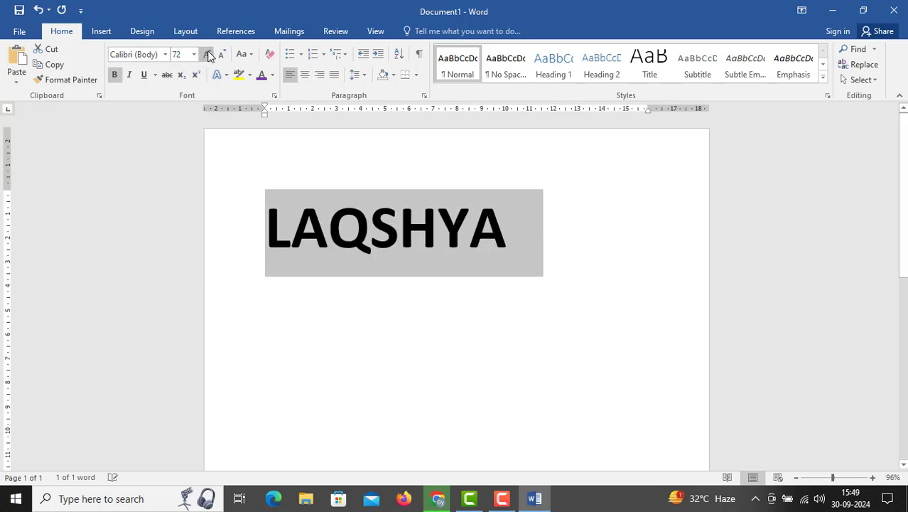
Change the case of the selected word LAQSHYA to lowercase, back to UPPERCASE, and finally to Sentence case
{"action": "left_click", "coordinate": [247, 57]}
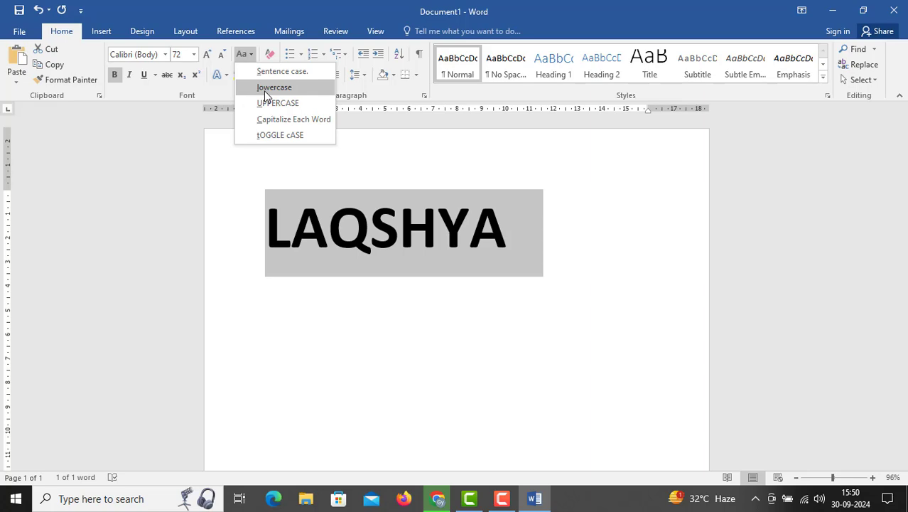
{"action": "left_click", "coordinate": [273, 88]}
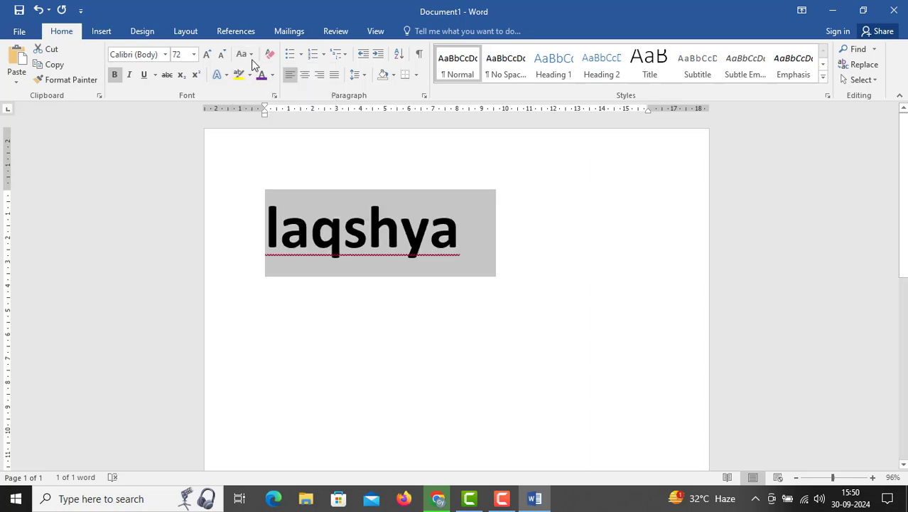
{"action": "left_click", "coordinate": [252, 59]}
{"action": "left_click", "coordinate": [261, 103]}
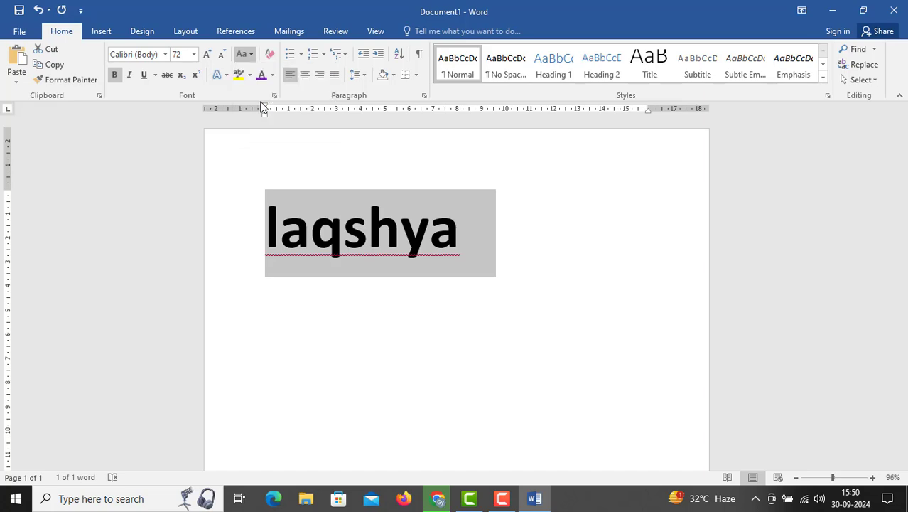
{"action": "left_click", "coordinate": [256, 55]}
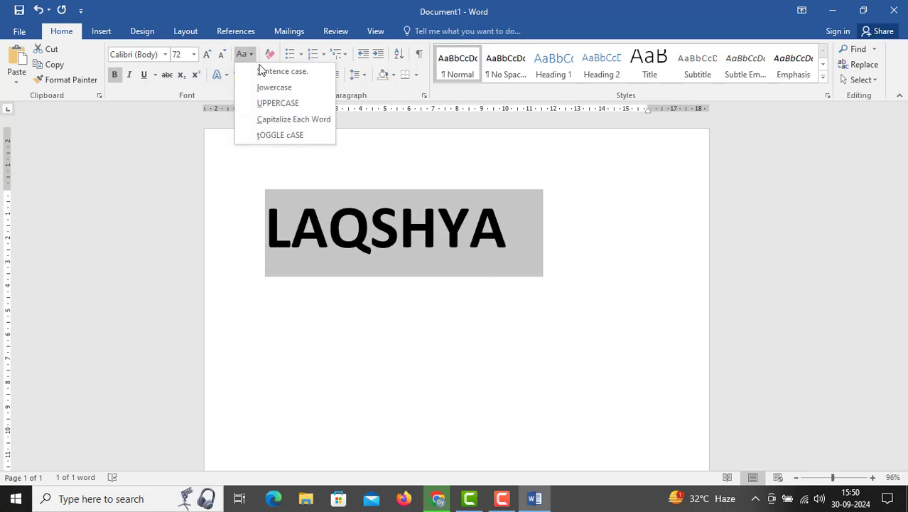
{"action": "left_click", "coordinate": [268, 77]}
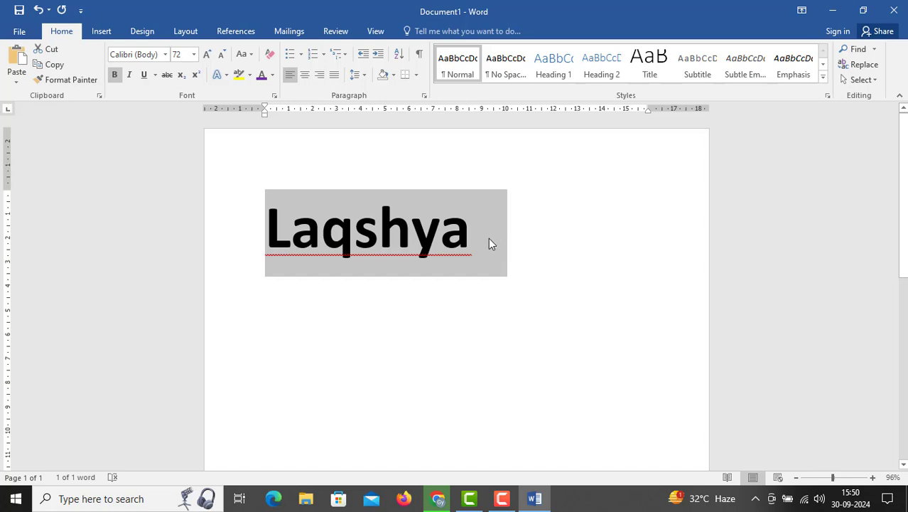
Add the word IS after Laqshya and apply Sentence case to the whole line
{"action": "left_click", "coordinate": [509, 235]}
{"action": "type", "text": "IS"}
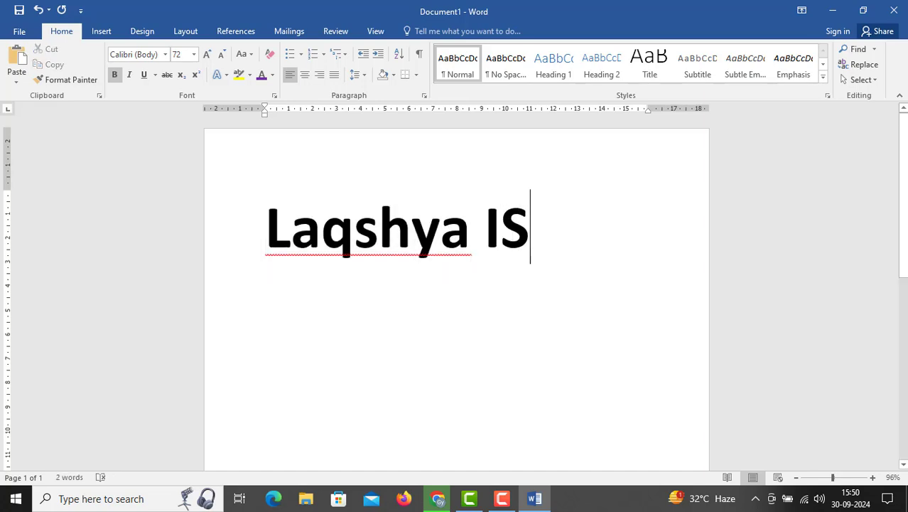
{"action": "left_click_drag", "start_coordinate": [268, 234], "coordinate": [550, 241]}
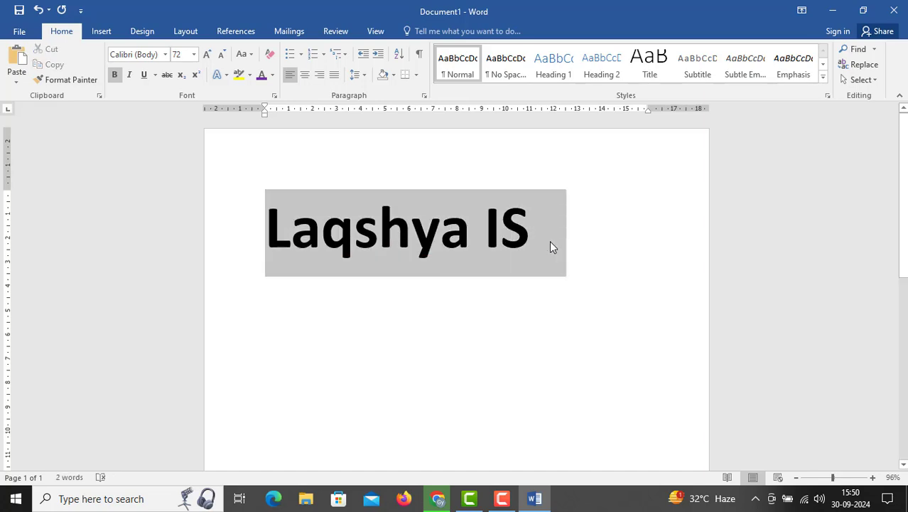
{"action": "left_click", "coordinate": [244, 54]}
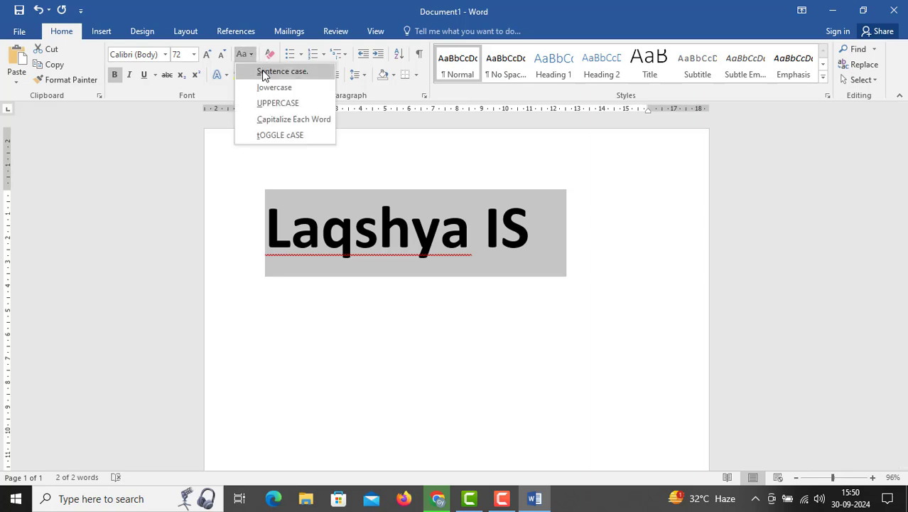
{"action": "left_click", "coordinate": [265, 75]}
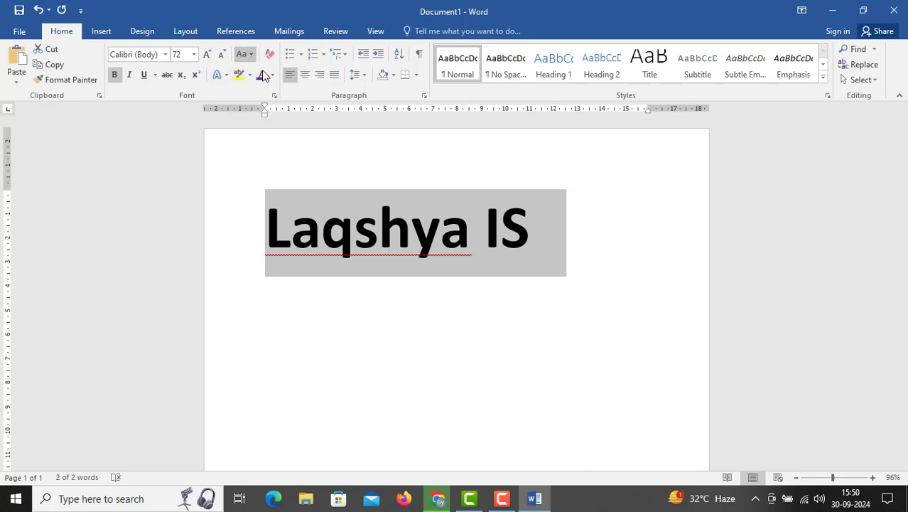
Reselect the line Laqshya IS, apply Sentence case again and convert it to UPPERCASE
{"action": "left_click", "coordinate": [272, 216]}
{"action": "left_click_drag", "start_coordinate": [267, 228], "coordinate": [569, 234]}
{"action": "left_click", "coordinate": [251, 56]}
{"action": "left_click", "coordinate": [276, 73]}
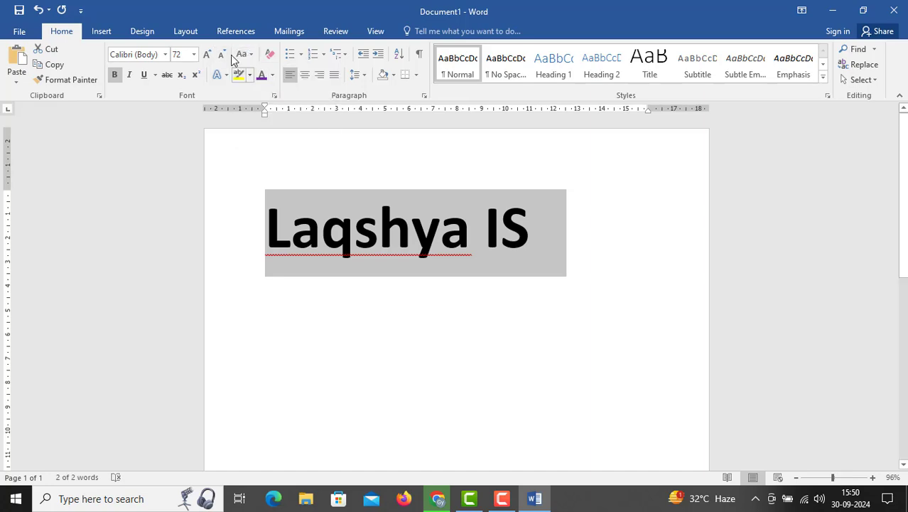
{"action": "left_click", "coordinate": [250, 57]}
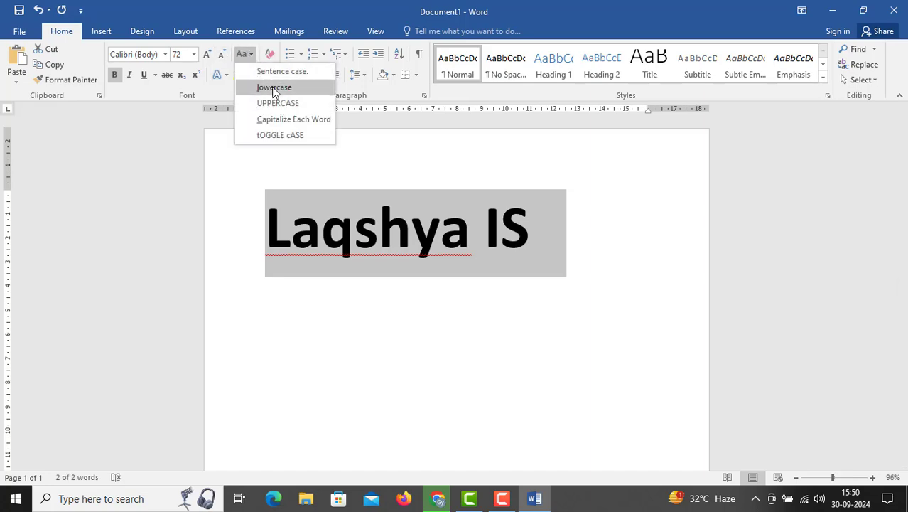
{"action": "left_click", "coordinate": [274, 105]}
Apply Sentence case to the selected line LAQSHYA IS
{"action": "left_click", "coordinate": [250, 57]}
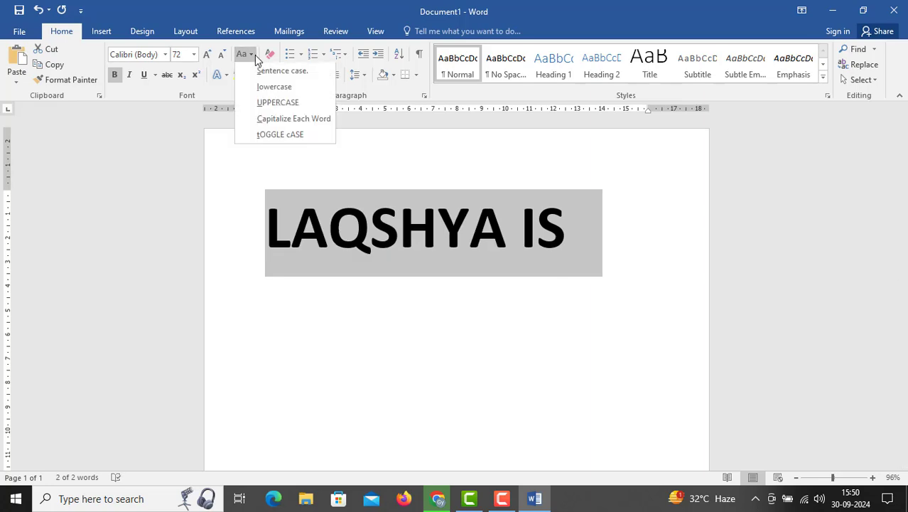
{"action": "left_click", "coordinate": [261, 73]}
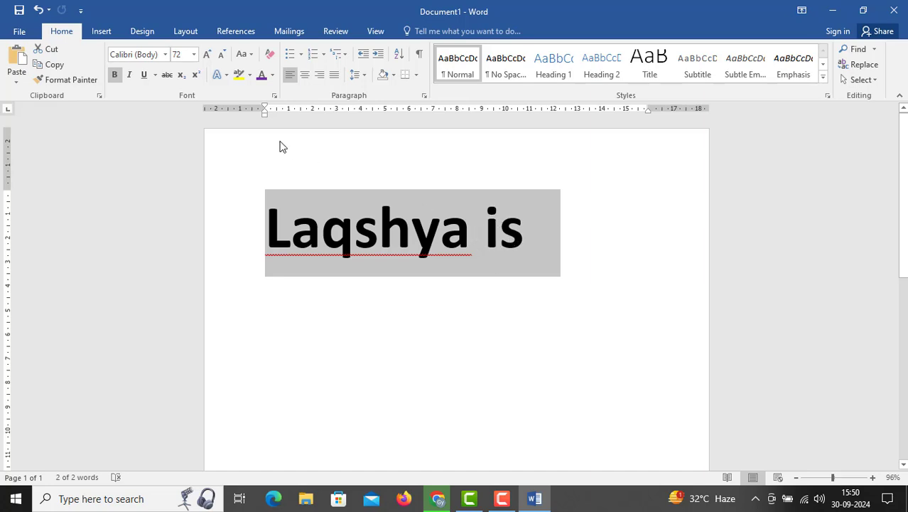
{"action": "left_click", "coordinate": [252, 55]}
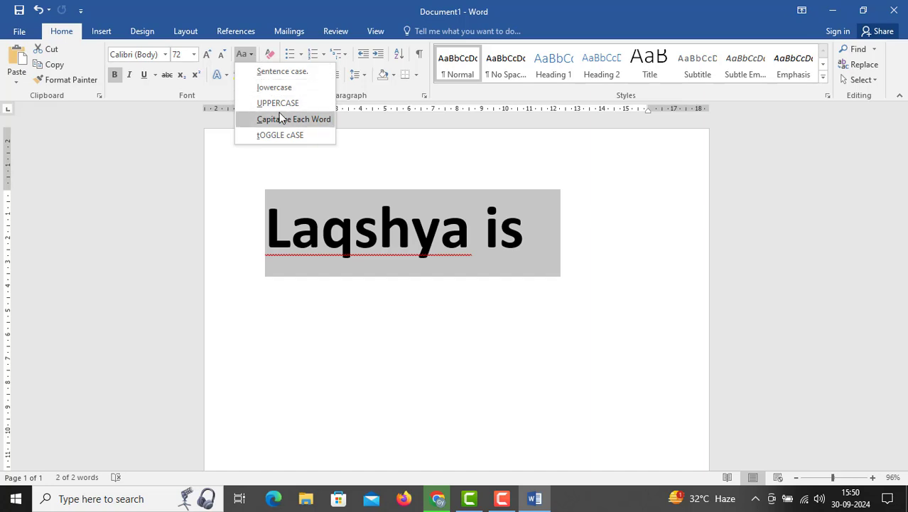
{"action": "left_click", "coordinate": [491, 236]}
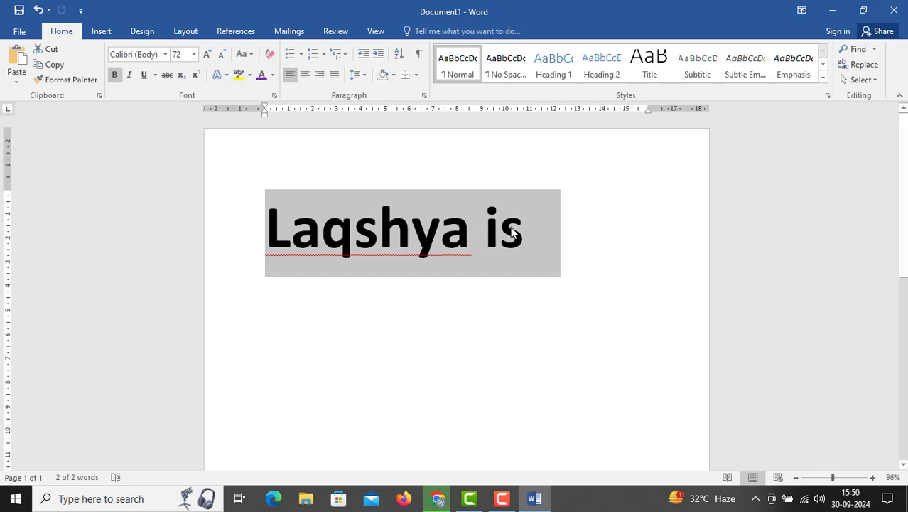
{"action": "left_click", "coordinate": [277, 214]}
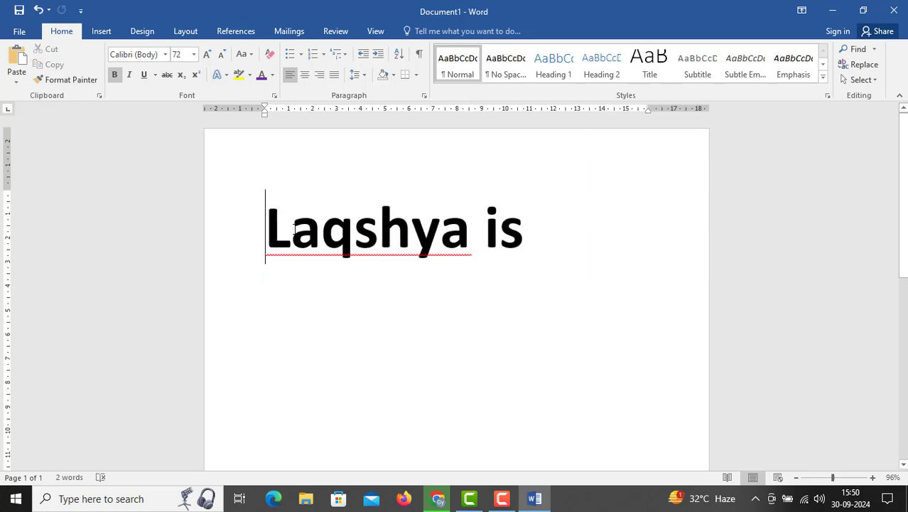
{"action": "left_click", "coordinate": [243, 55]}
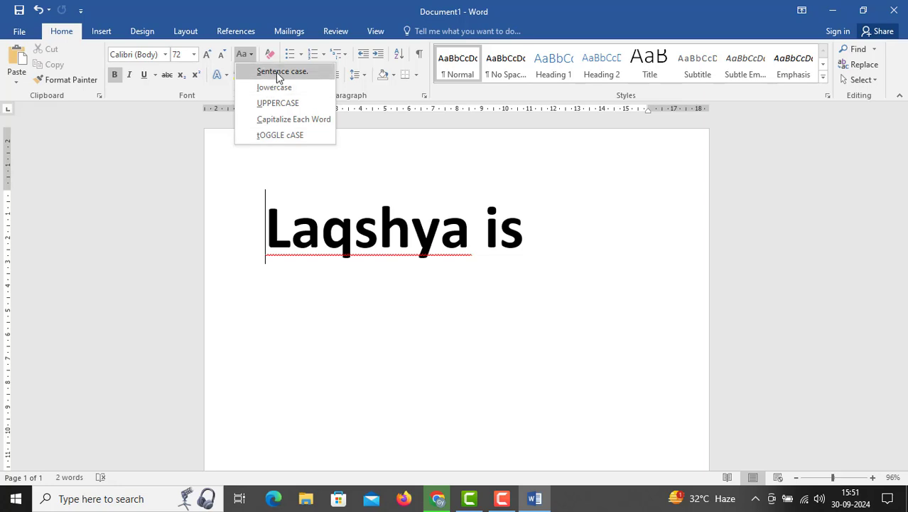
{"action": "left_click", "coordinate": [282, 135]}
Select the whole line Laqshya is and apply Capitalize Each Word
{"action": "key", "text": "ctrl+a"}
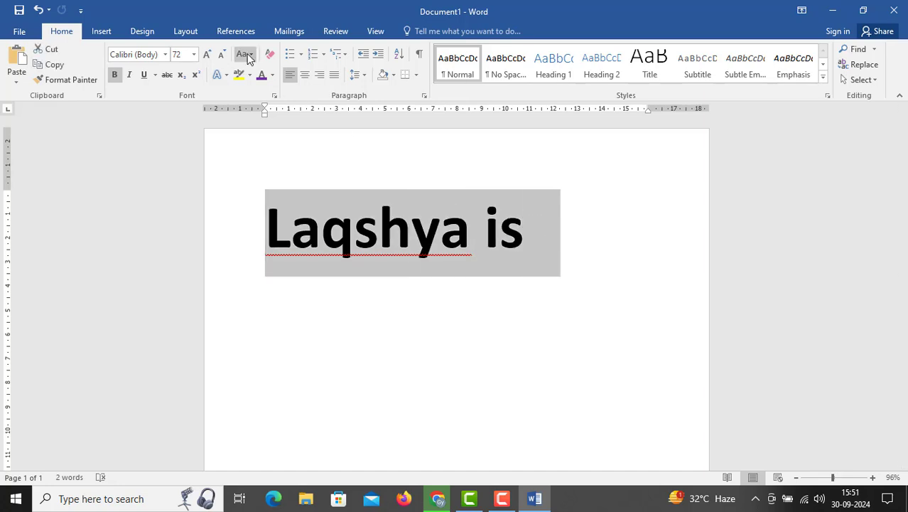
{"action": "left_click", "coordinate": [243, 55]}
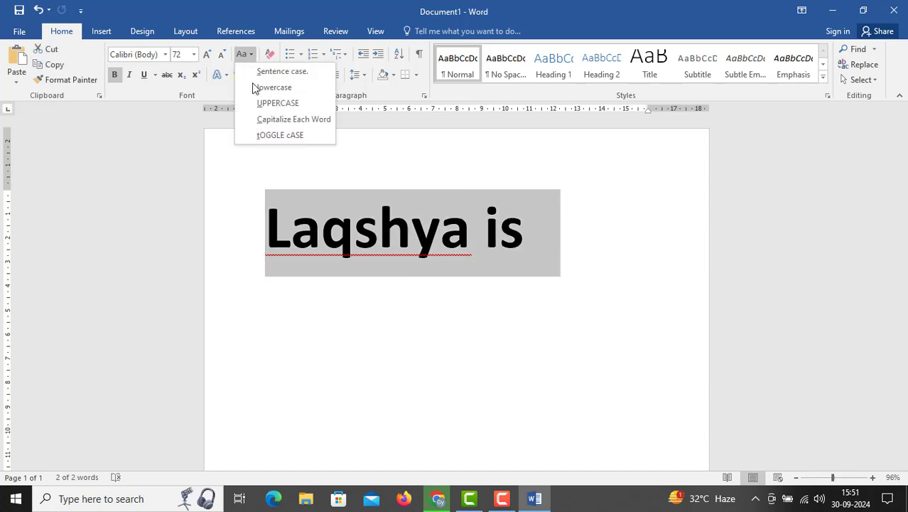
{"action": "left_click", "coordinate": [259, 119]}
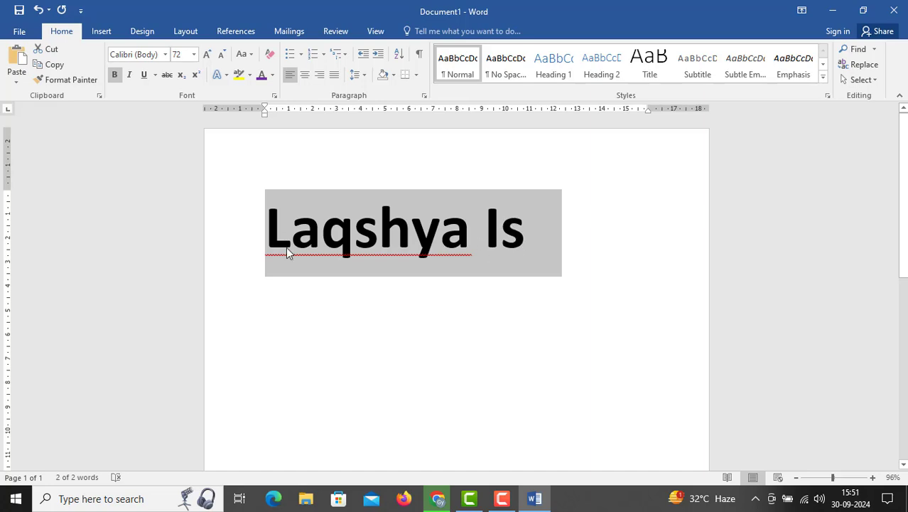
Add the word COME after Laqshya Is and apply Sentence case to the whole text
{"action": "left_click", "coordinate": [537, 233]}
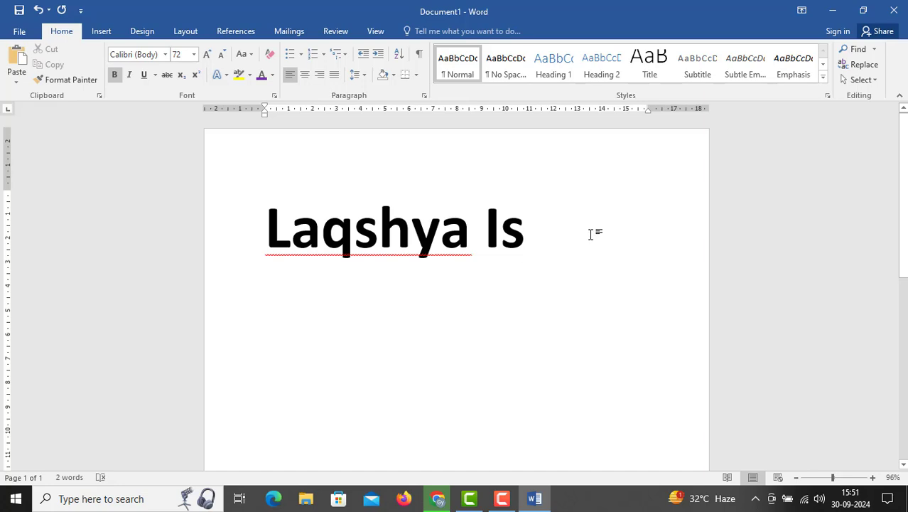
{"action": "type", "text": "COME"}
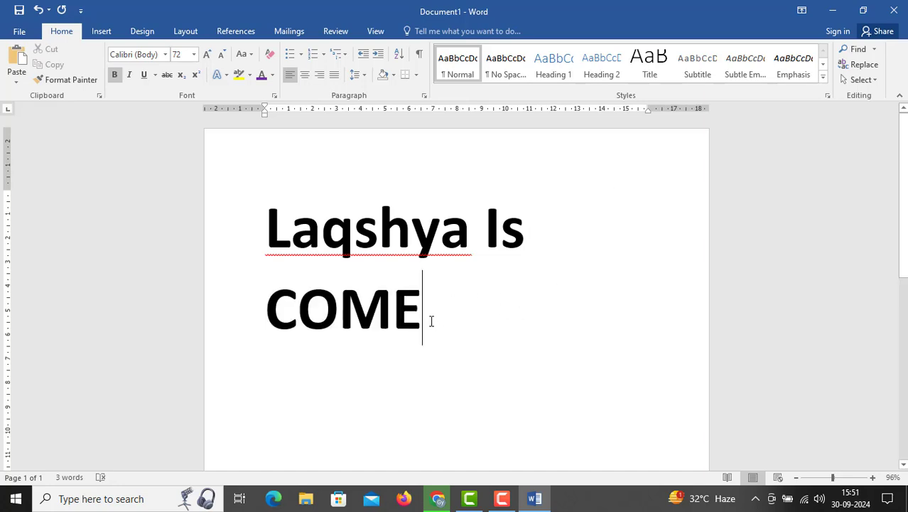
{"action": "double_click", "coordinate": [243, 237]}
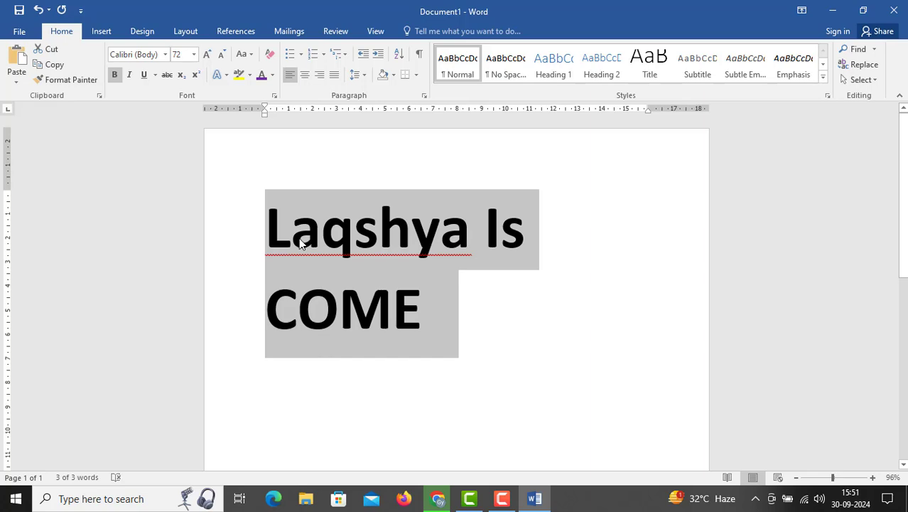
{"action": "left_click", "coordinate": [250, 55]}
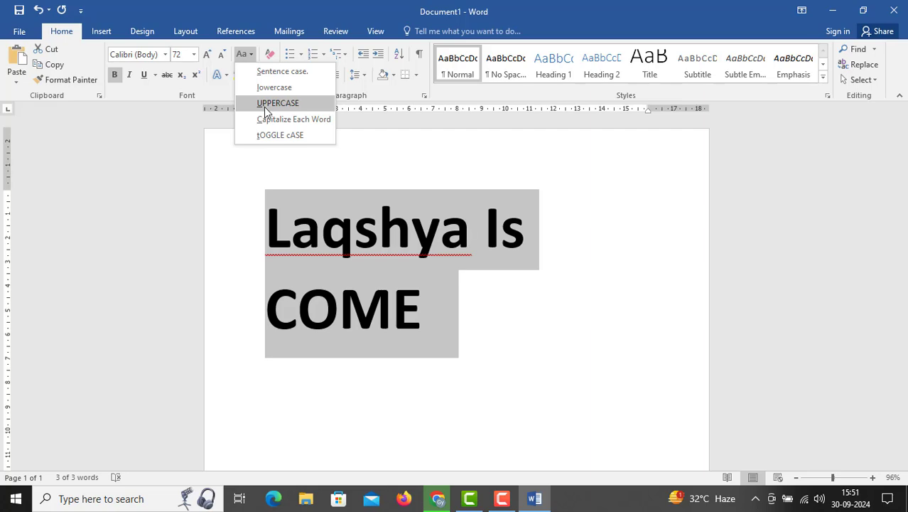
{"action": "left_click", "coordinate": [267, 71]}
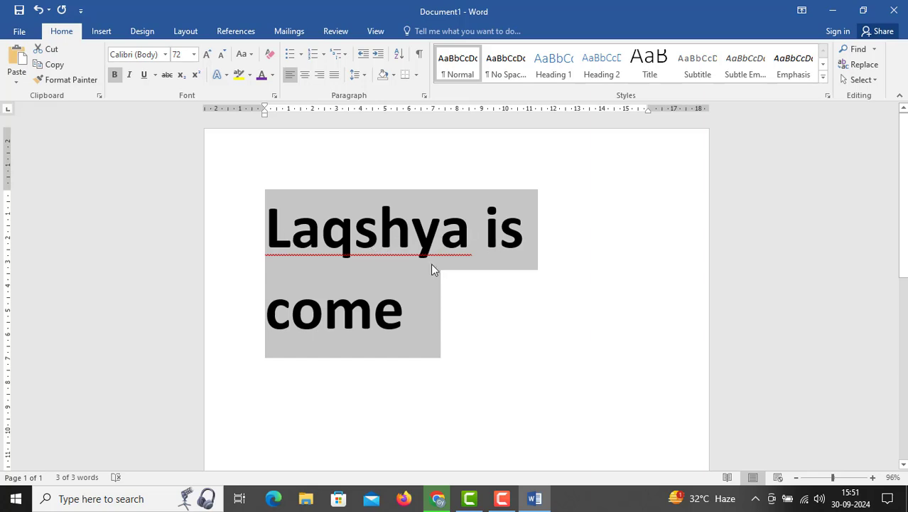
Reselect the text Laqshya is come and apply Capitalize Each Word to it
{"action": "left_click", "coordinate": [401, 317]}
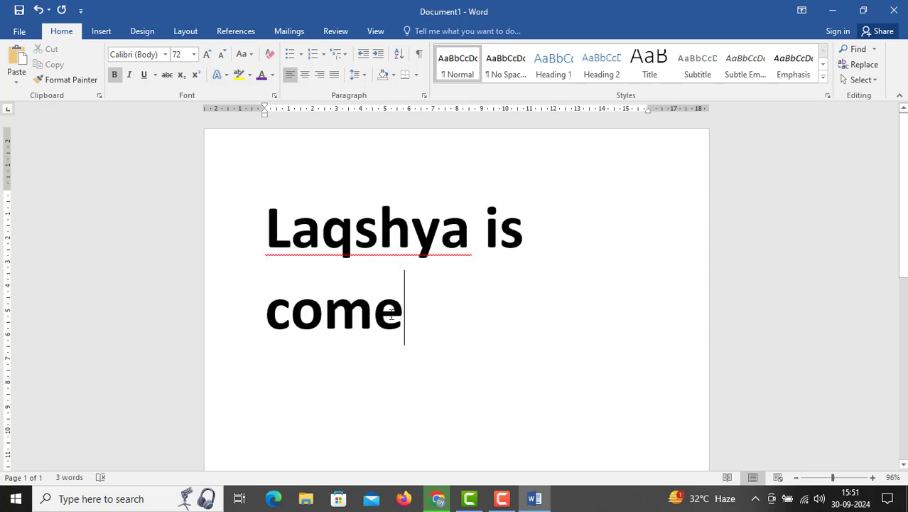
{"action": "key", "text": "ctrl+a"}
{"action": "left_click", "coordinate": [403, 323], "text": "shift"}
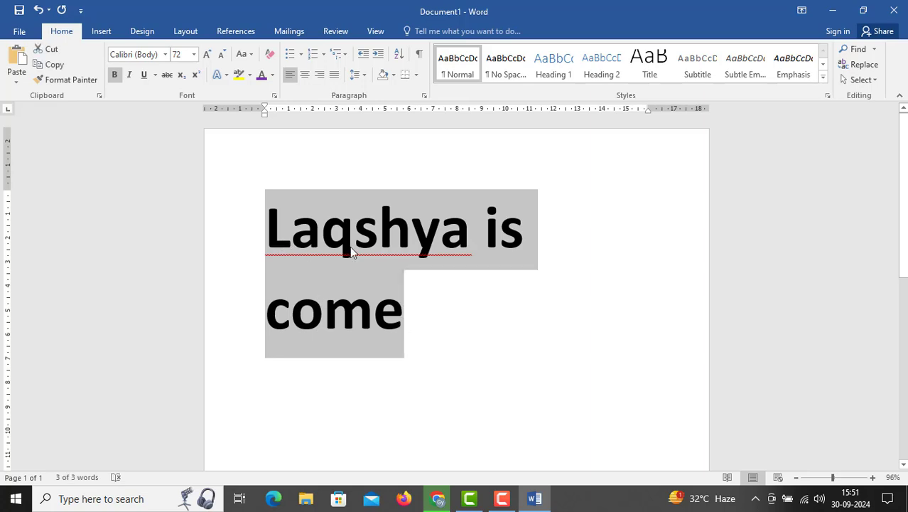
{"action": "left_click", "coordinate": [245, 54]}
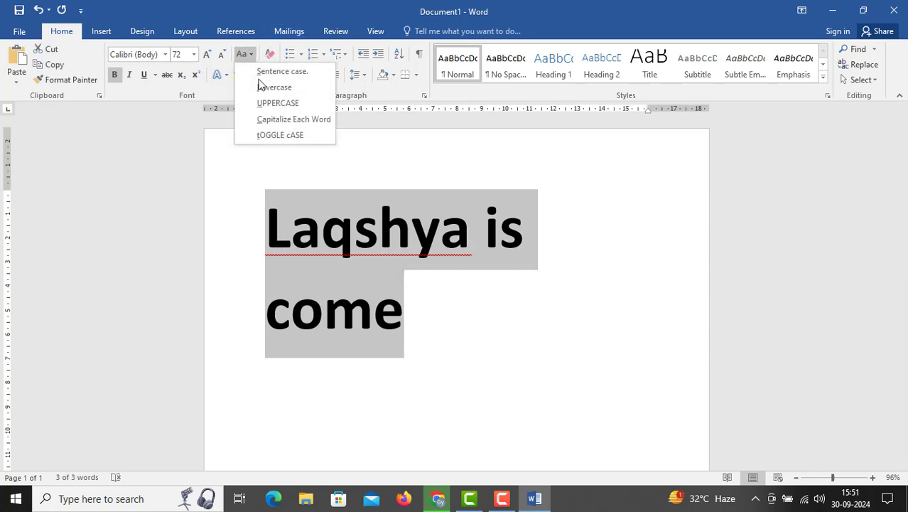
{"action": "left_click", "coordinate": [272, 123]}
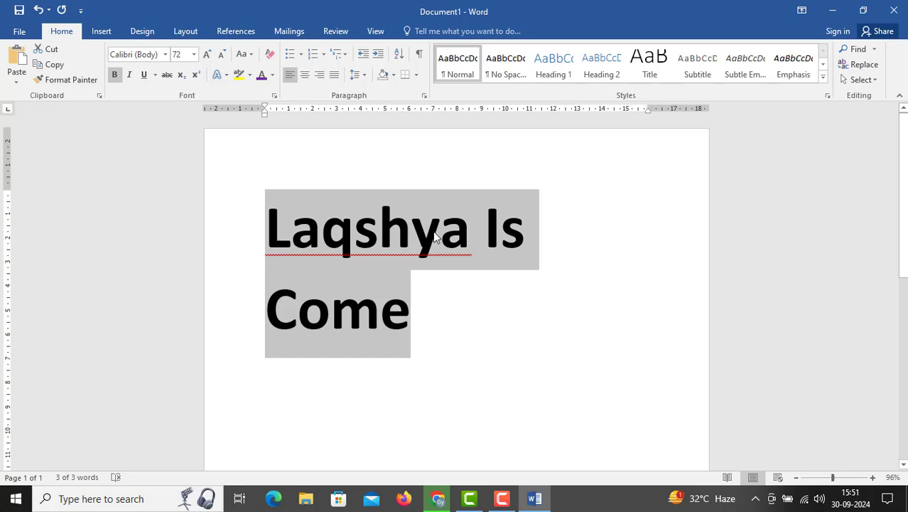
Apply tOGGLE cASE to the selected text Laqshya Is Come and deselect it
{"action": "left_click", "coordinate": [250, 55]}
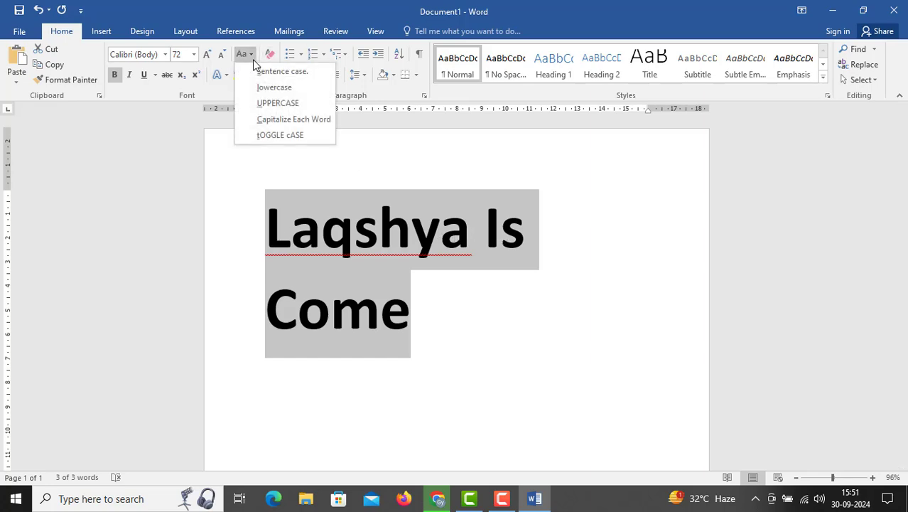
{"action": "left_click", "coordinate": [269, 136]}
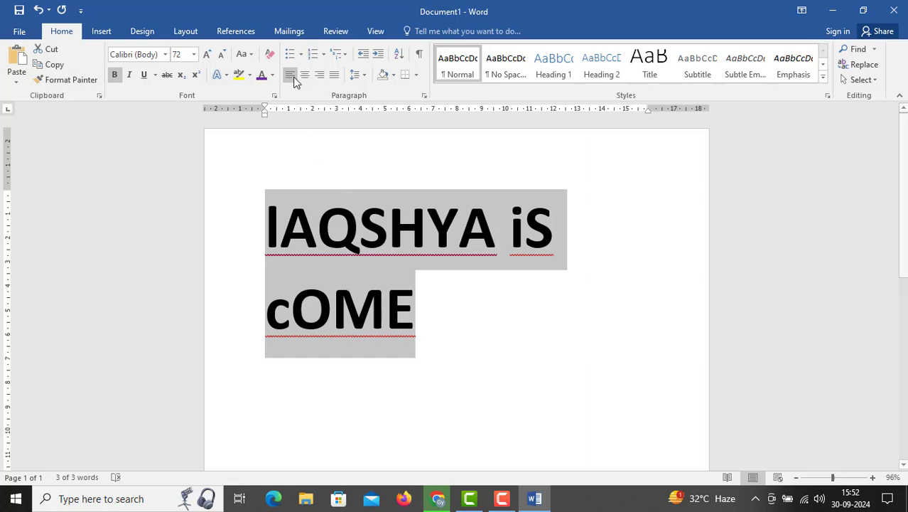
{"action": "left_click", "coordinate": [423, 307]}
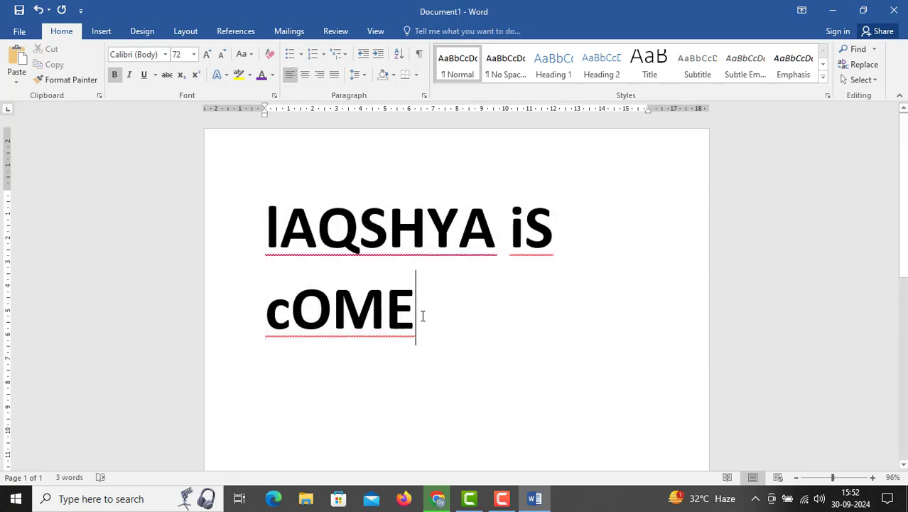
Delete the whole toggled-case text from the page and enter LAQSHYA in its place
{"action": "double_click", "coordinate": [240, 229]}
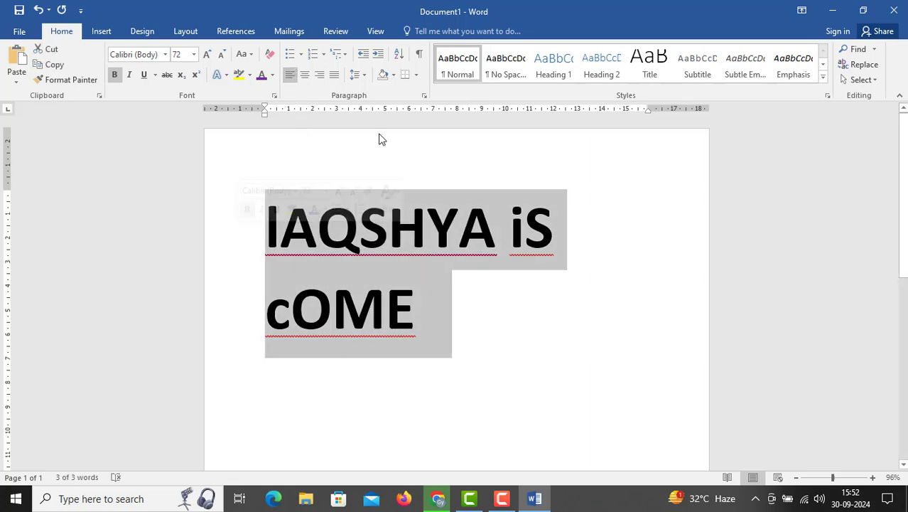
{"action": "key", "text": "Delete"}
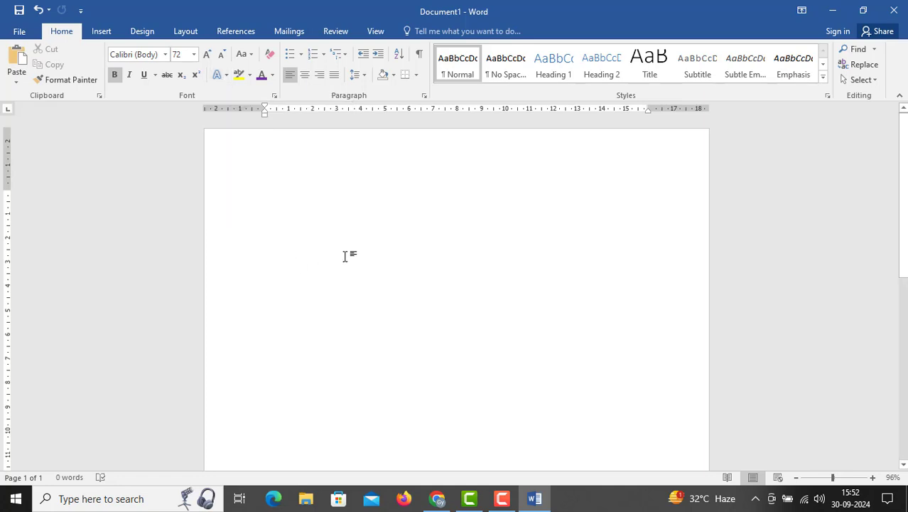
{"action": "type", "text": "LAQSHYA"}
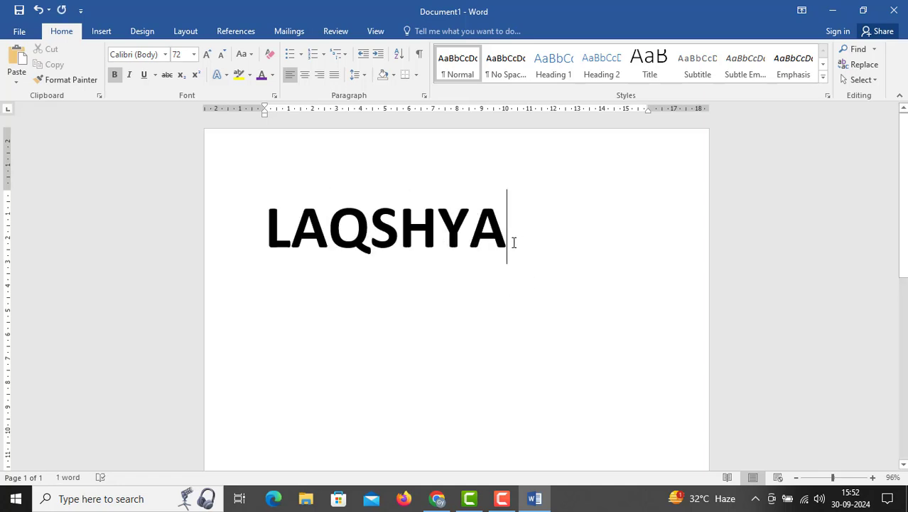
Select the word LAQSHYA and set its font color to the standard blue
{"action": "left_click_drag", "start_coordinate": [513, 240], "coordinate": [182, 237]}
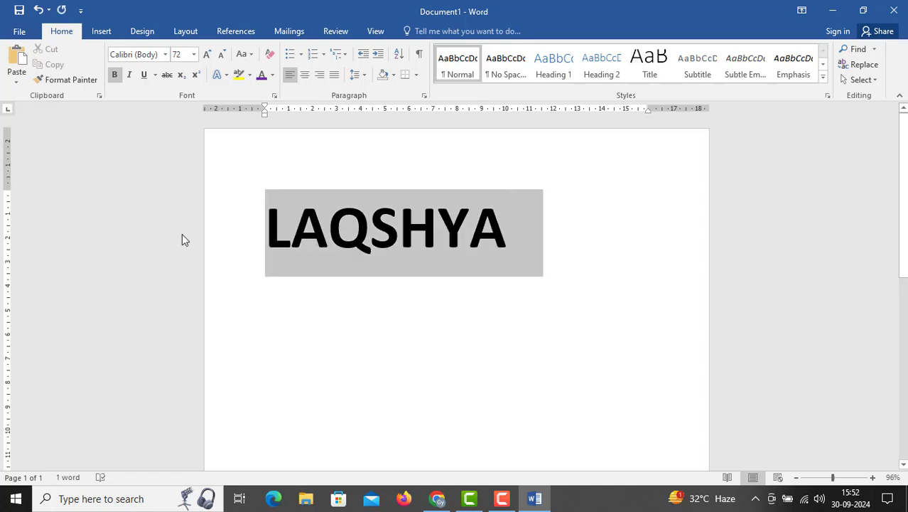
{"action": "left_click", "coordinate": [273, 76]}
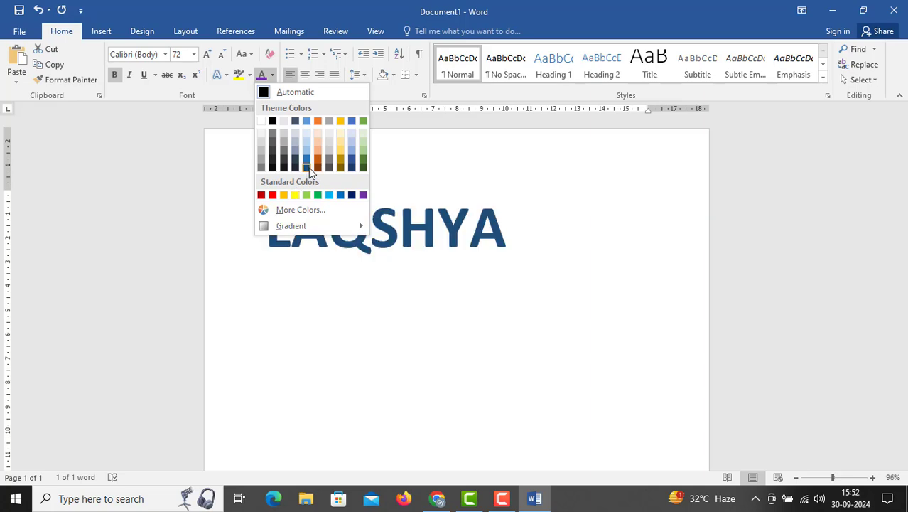
{"action": "left_click", "coordinate": [339, 196]}
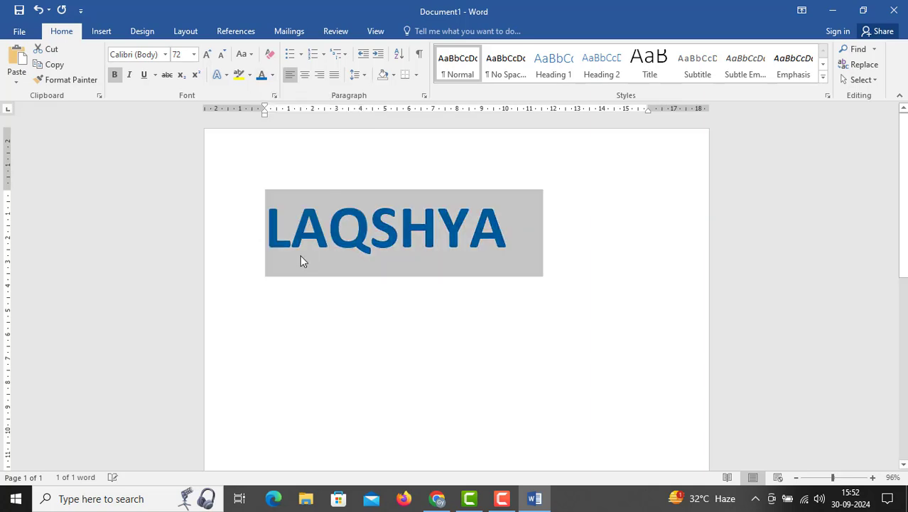
Apply the blue gradient text effect with reflection to LAQSHYA, and replace it with the orange-outlined shadow text effect
{"action": "left_click", "coordinate": [221, 76]}
{"action": "left_click", "coordinate": [265, 140]}
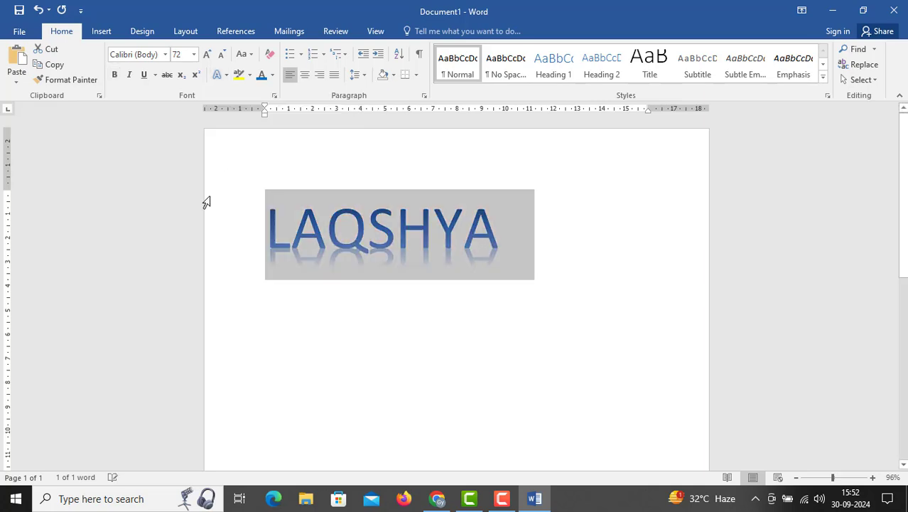
{"action": "left_click", "coordinate": [226, 74]}
{"action": "left_click", "coordinate": [341, 179]}
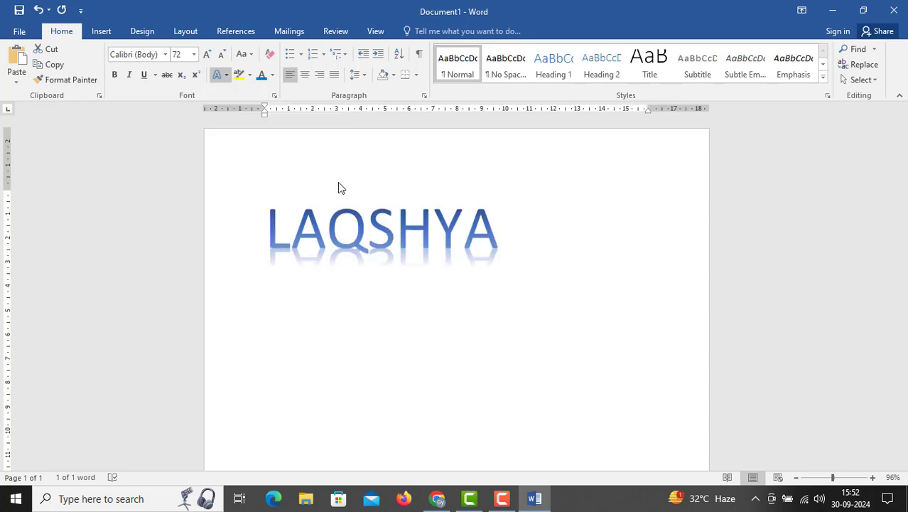
Give the orange-outlined LAQSHYA text an Outer shadow preset from the text effects
{"action": "left_click", "coordinate": [222, 75]}
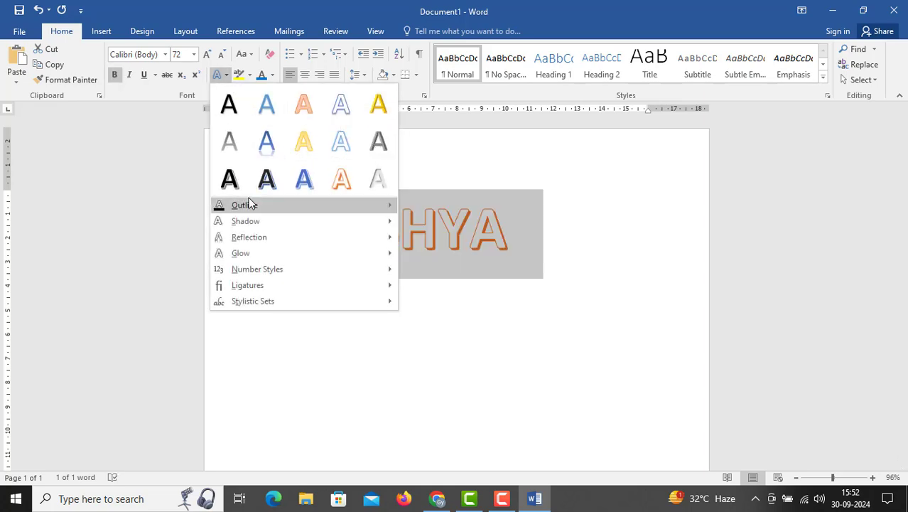
{"action": "mouse_move", "coordinate": [249, 204]}
{"action": "mouse_move", "coordinate": [249, 220]}
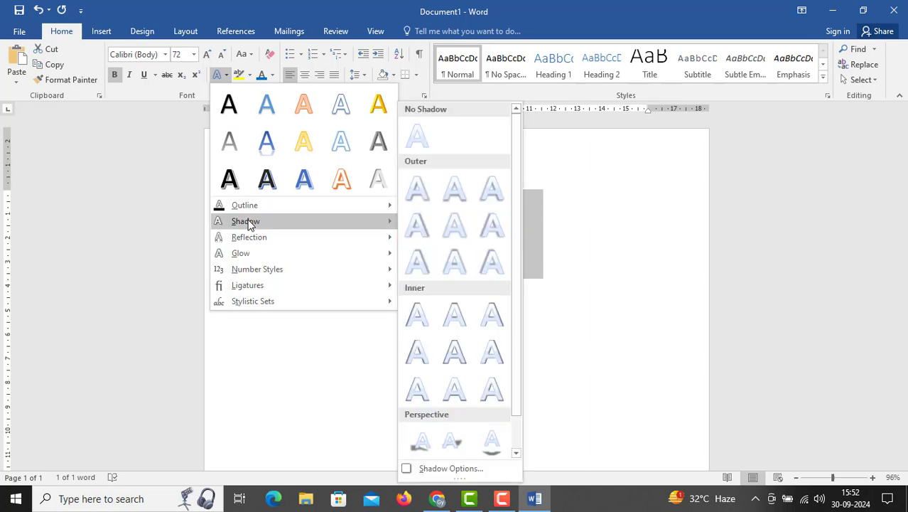
{"action": "left_click", "coordinate": [450, 250]}
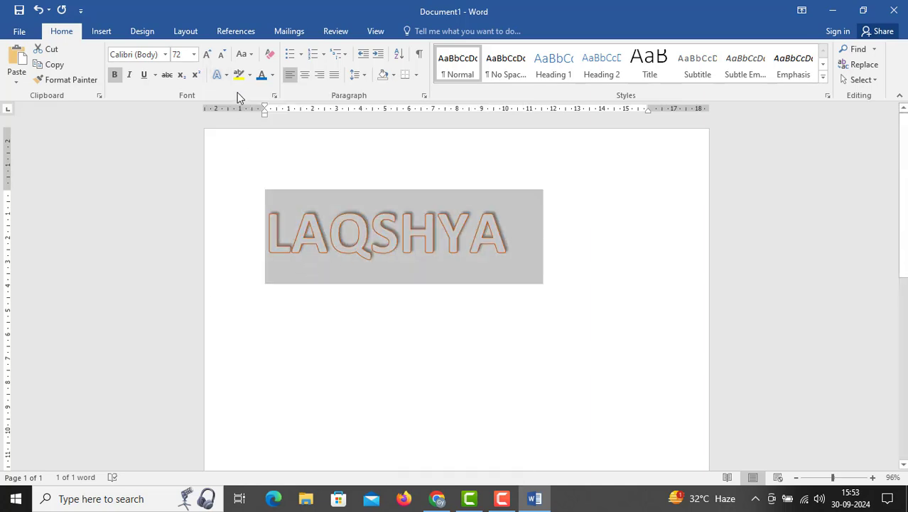
Reselect LAQSHYA and change its text shadow to an Inner shadow preset
{"action": "left_click", "coordinate": [290, 249]}
{"action": "left_click_drag", "start_coordinate": [272, 239], "coordinate": [503, 247]}
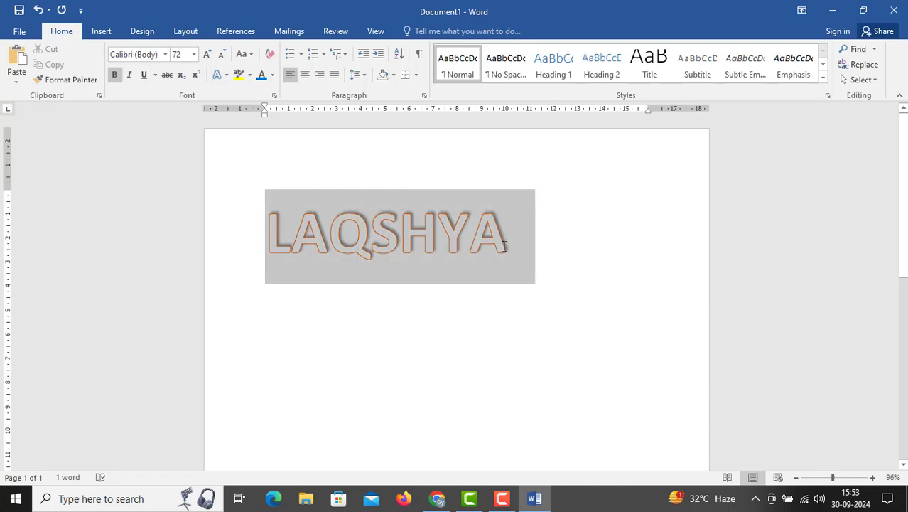
{"action": "left_click", "coordinate": [221, 76]}
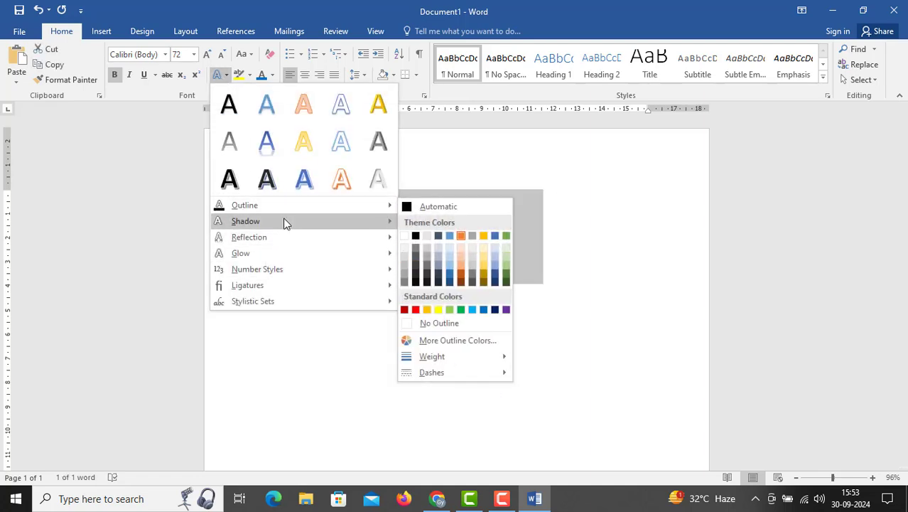
{"action": "mouse_move", "coordinate": [282, 222]}
{"action": "left_click", "coordinate": [456, 313]}
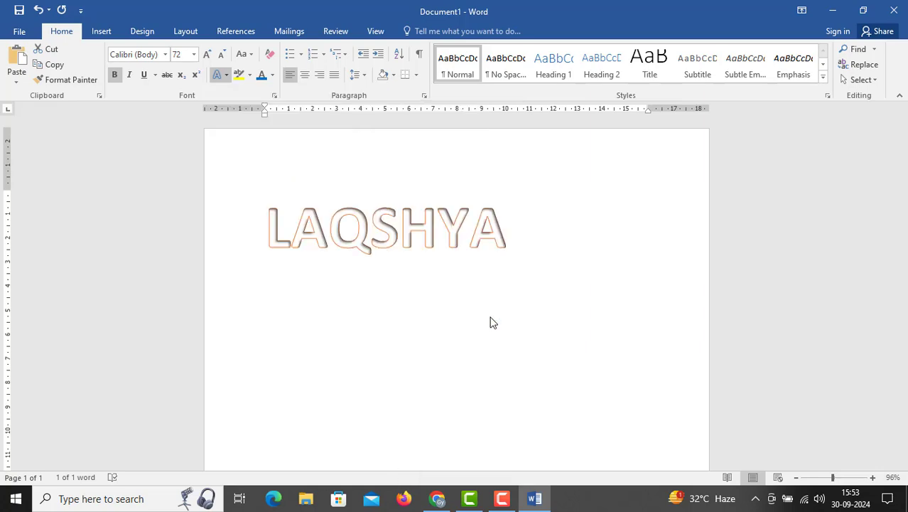
Select LAQSHYA and apply the first of the Reflection Variations to it from the text effects
{"action": "left_click", "coordinate": [312, 276]}
{"action": "left_click_drag", "start_coordinate": [274, 233], "coordinate": [530, 231]}
{"action": "left_click", "coordinate": [226, 75]}
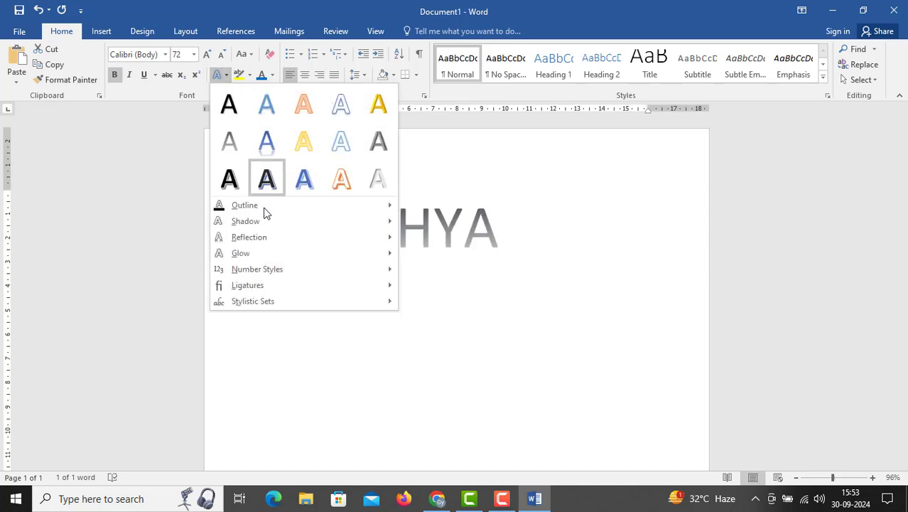
{"action": "mouse_move", "coordinate": [258, 235]}
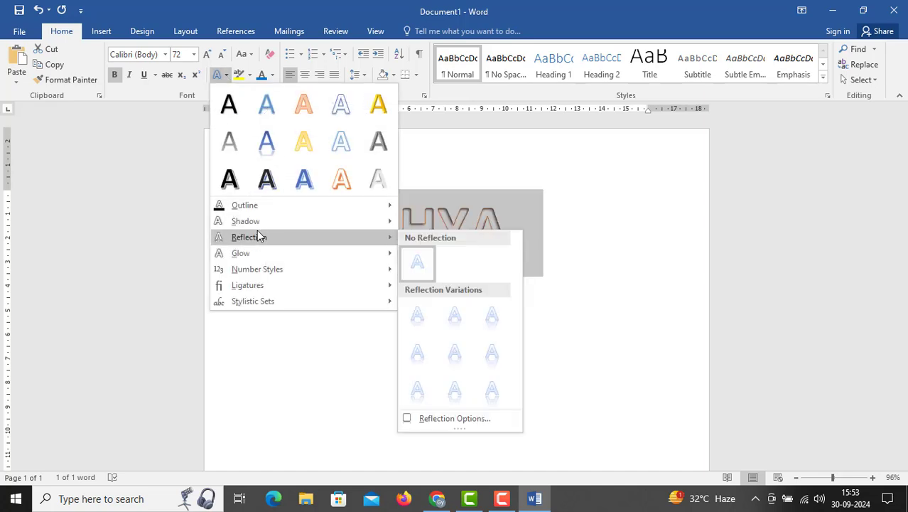
{"action": "left_click", "coordinate": [417, 318]}
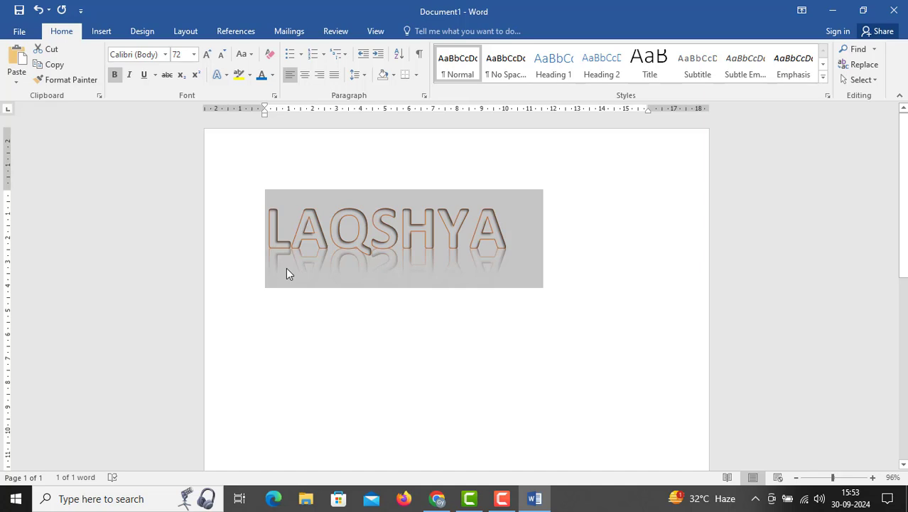
Add the "Blue, 8 pt glow, Accent color 1" glow to LAQSHYA and deselect the text
{"action": "left_click", "coordinate": [218, 74]}
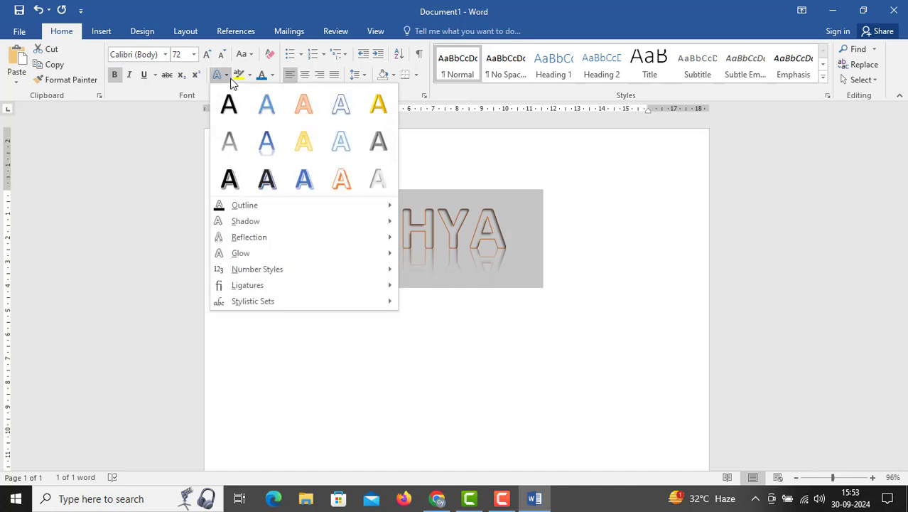
{"action": "mouse_move", "coordinate": [251, 243]}
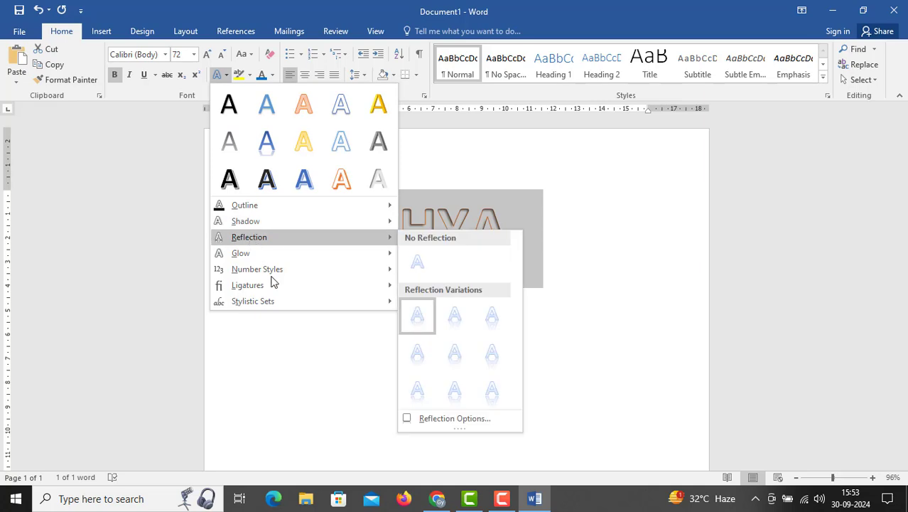
{"action": "mouse_move", "coordinate": [272, 255]}
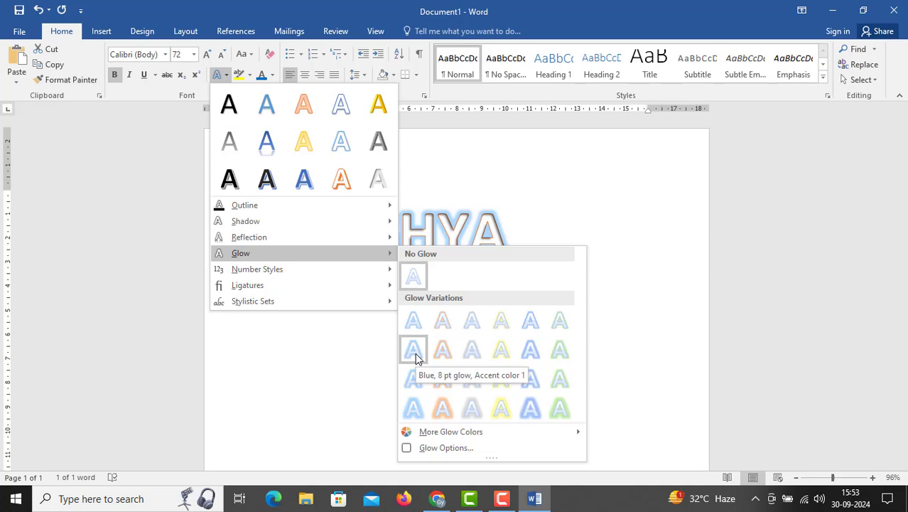
{"action": "left_click", "coordinate": [415, 353]}
{"action": "left_click", "coordinate": [266, 266]}
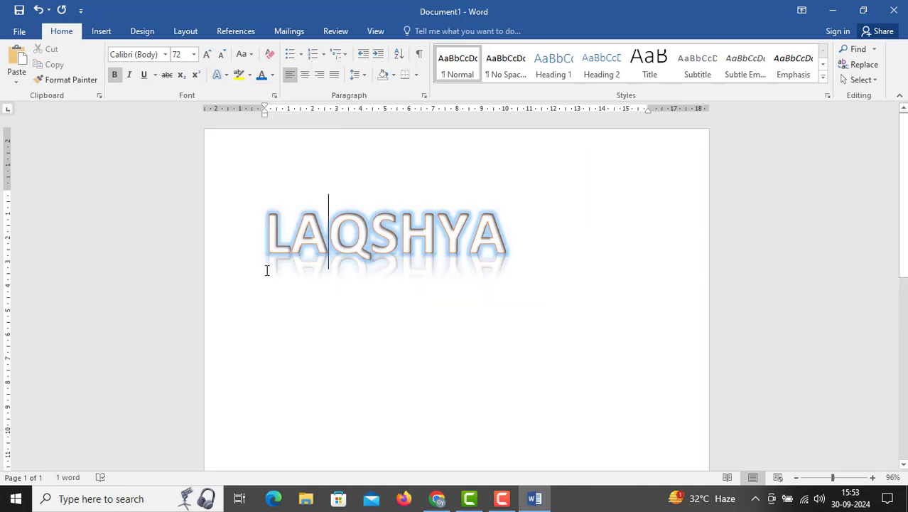
Reselect LAQSHYA, look through the number style and ligature options, and apply one of the Individual stylistic sets
{"action": "left_click_drag", "start_coordinate": [267, 228], "coordinate": [516, 231]}
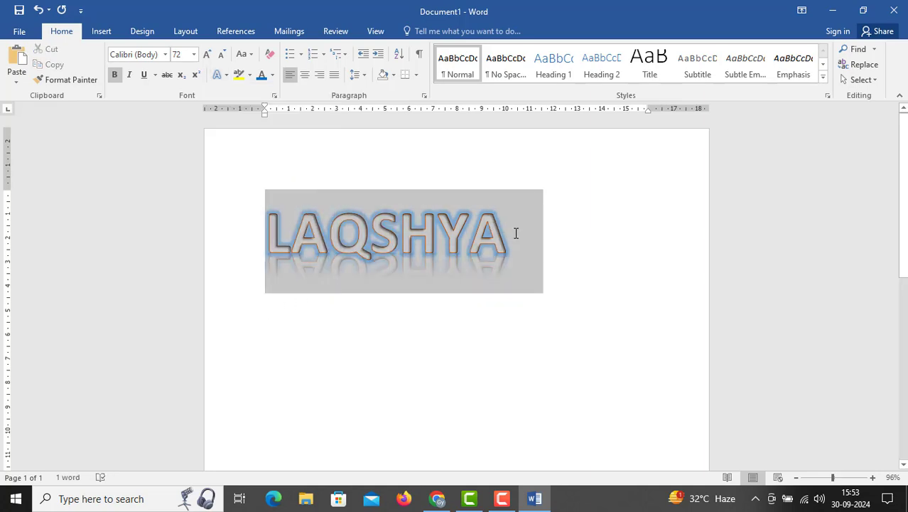
{"action": "left_click", "coordinate": [220, 75]}
{"action": "mouse_move", "coordinate": [256, 274]}
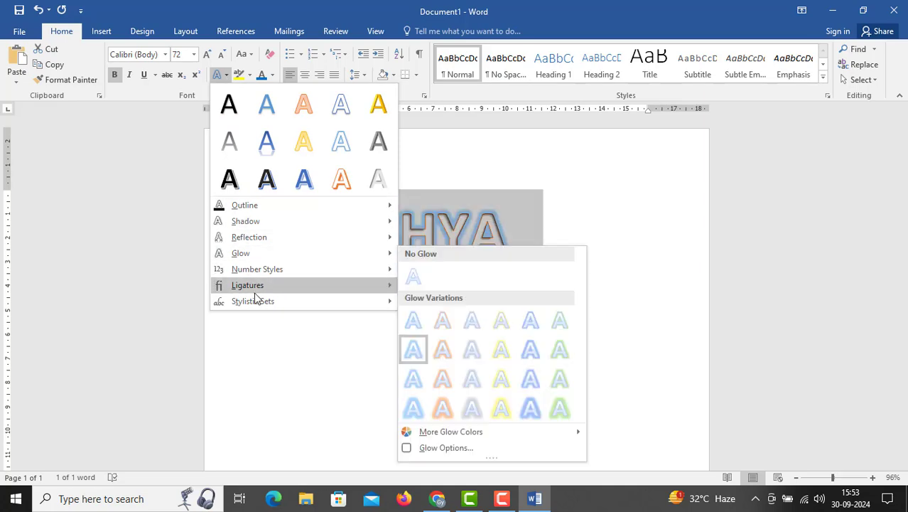
{"action": "mouse_move", "coordinate": [254, 292]}
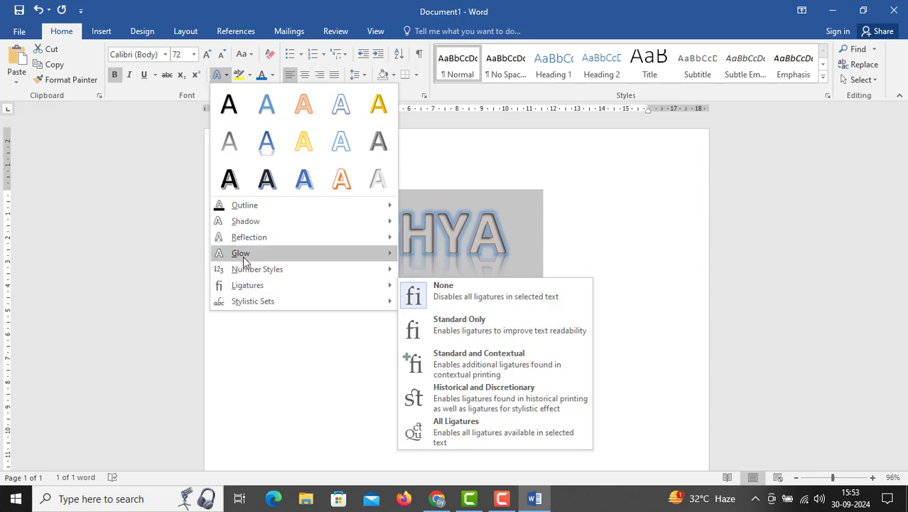
{"action": "mouse_move", "coordinate": [243, 274]}
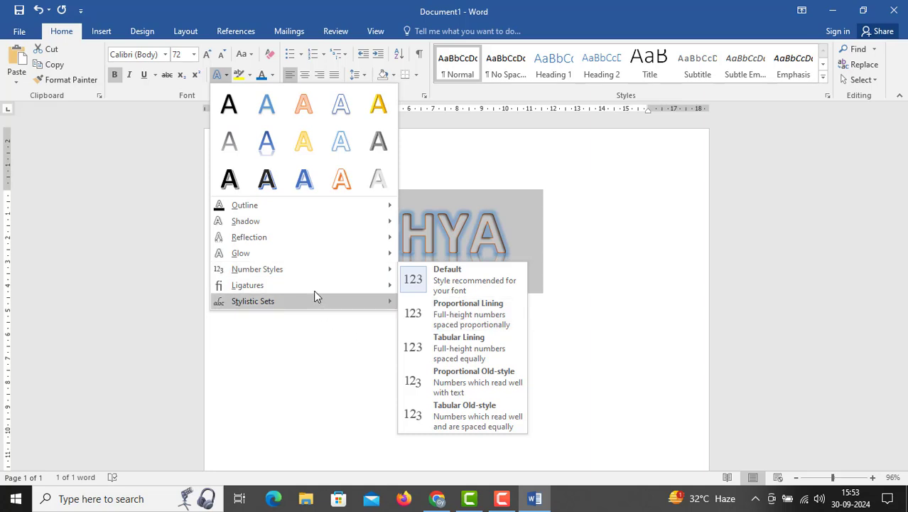
{"action": "mouse_move", "coordinate": [314, 292]}
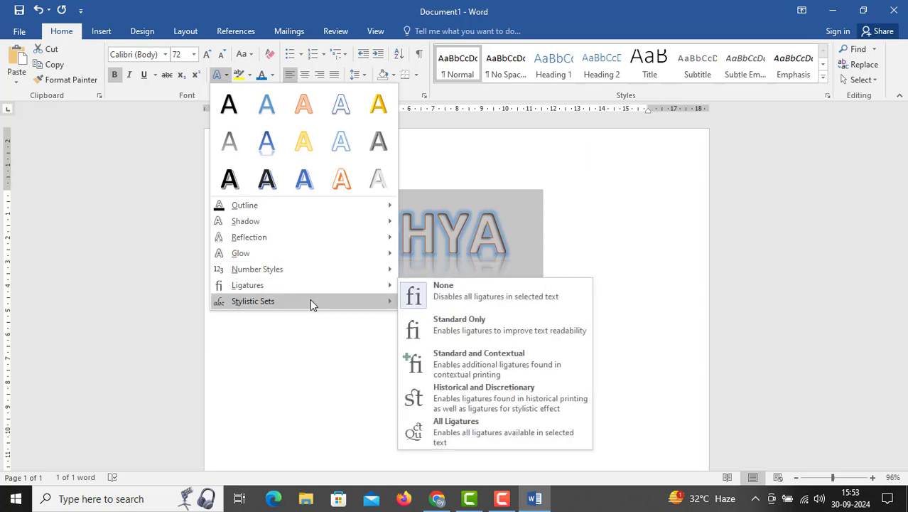
{"action": "mouse_move", "coordinate": [362, 301]}
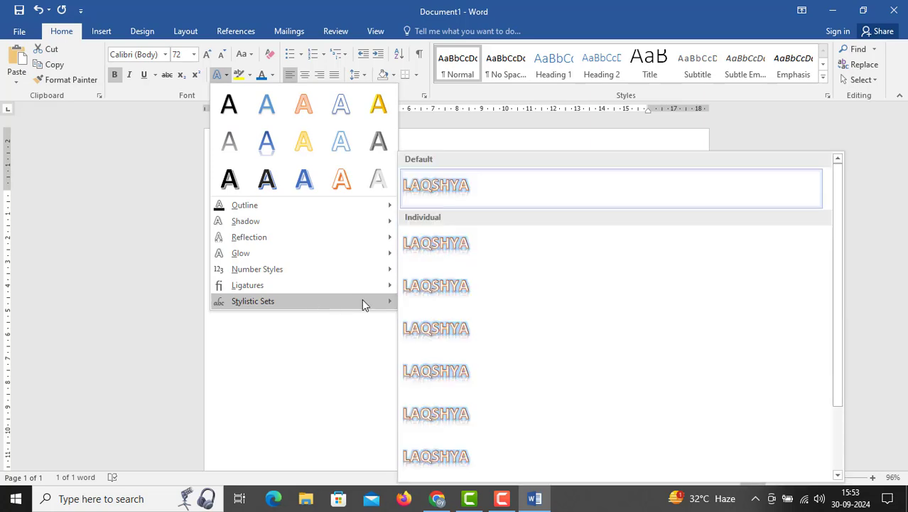
{"action": "scroll", "coordinate": [440, 355], "scroll_direction": "down", "scroll_amount": 3}
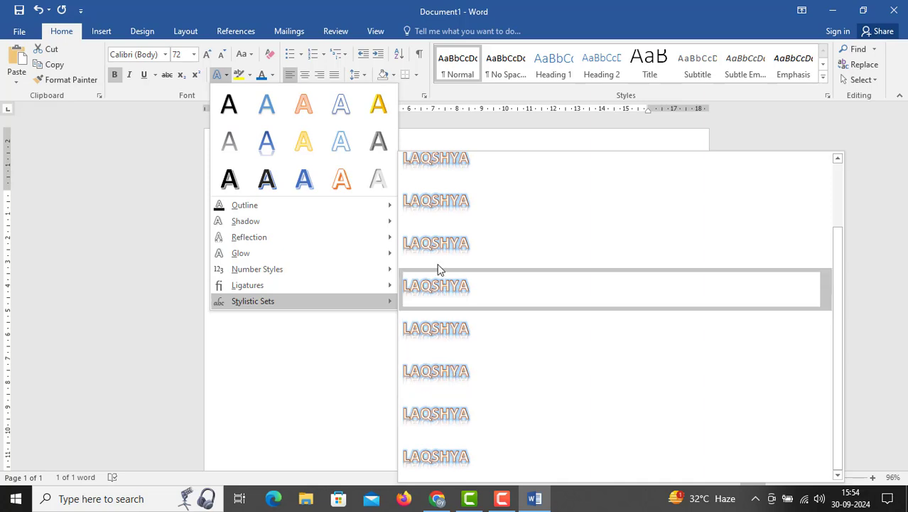
{"action": "scroll", "coordinate": [438, 262], "scroll_direction": "up", "scroll_amount": 3}
{"action": "left_click", "coordinate": [451, 332]}
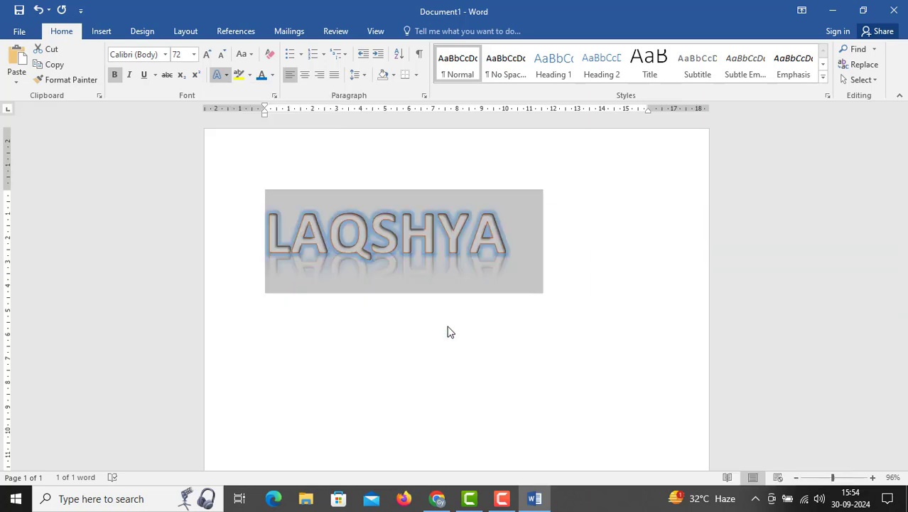
Set the ligatures of LAQSHYA to Standard Only, and change them to Standard and Contextual
{"action": "left_click", "coordinate": [307, 269]}
{"action": "left_click_drag", "start_coordinate": [268, 234], "coordinate": [537, 217]}
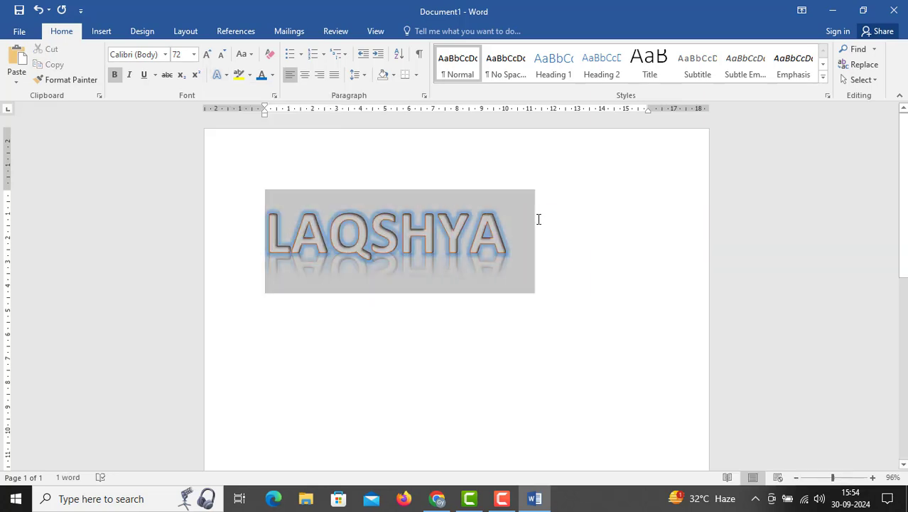
{"action": "left_click", "coordinate": [226, 79]}
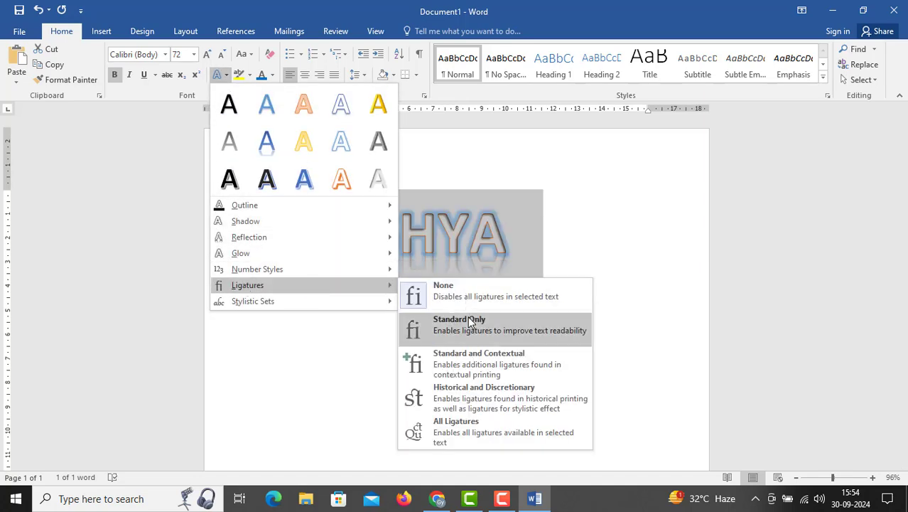
{"action": "left_click", "coordinate": [463, 330]}
{"action": "left_click_drag", "start_coordinate": [267, 238], "coordinate": [534, 215]}
{"action": "left_click", "coordinate": [226, 76]}
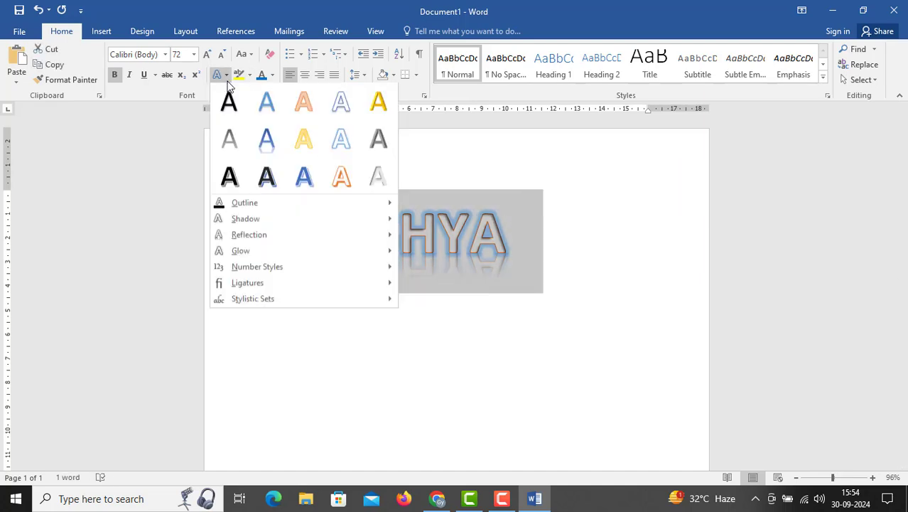
{"action": "mouse_move", "coordinate": [250, 285]}
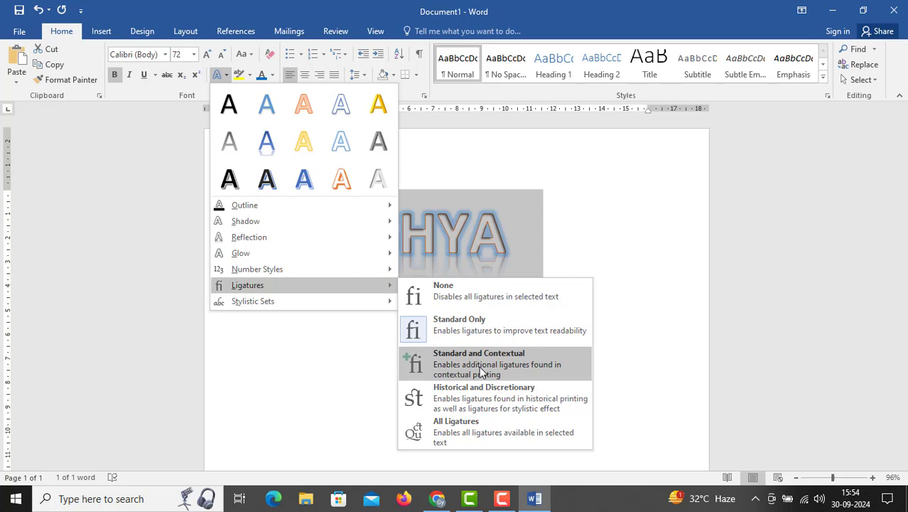
{"action": "left_click", "coordinate": [479, 366]}
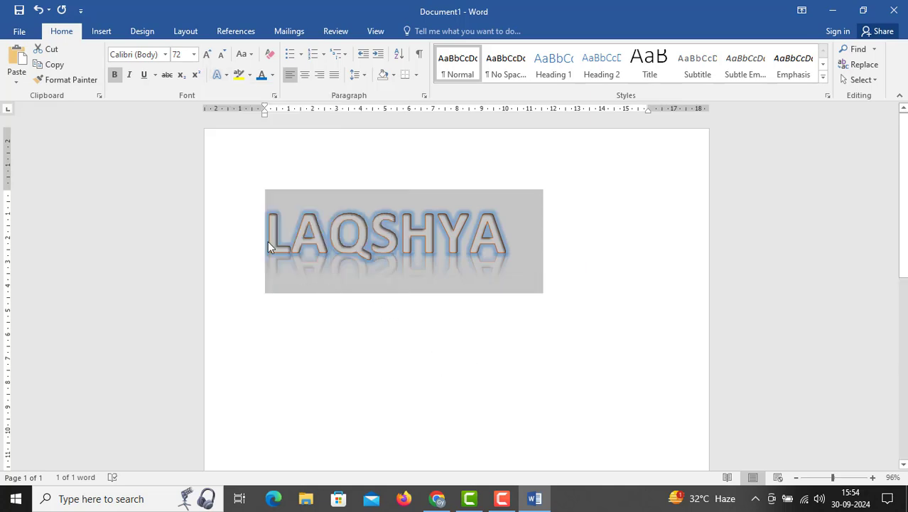
{"action": "left_click", "coordinate": [223, 74]}
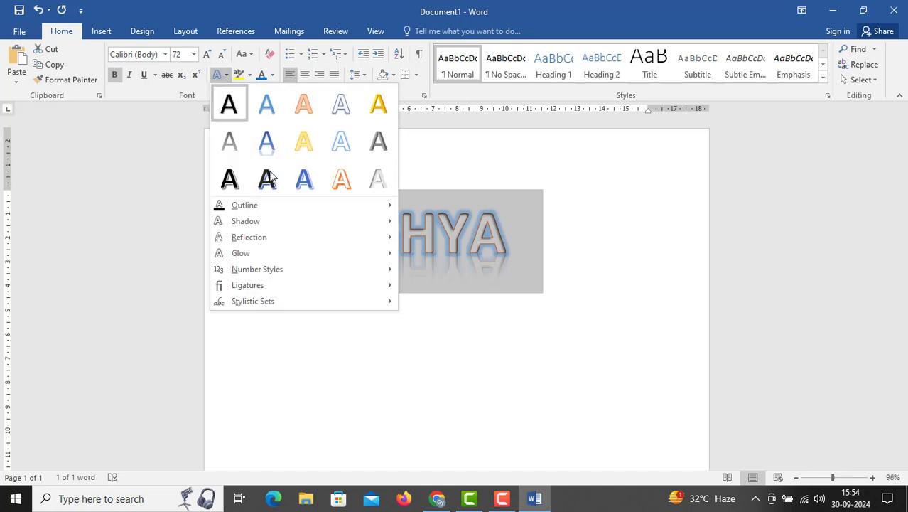
{"action": "mouse_move", "coordinate": [266, 258]}
{"action": "mouse_move", "coordinate": [314, 272]}
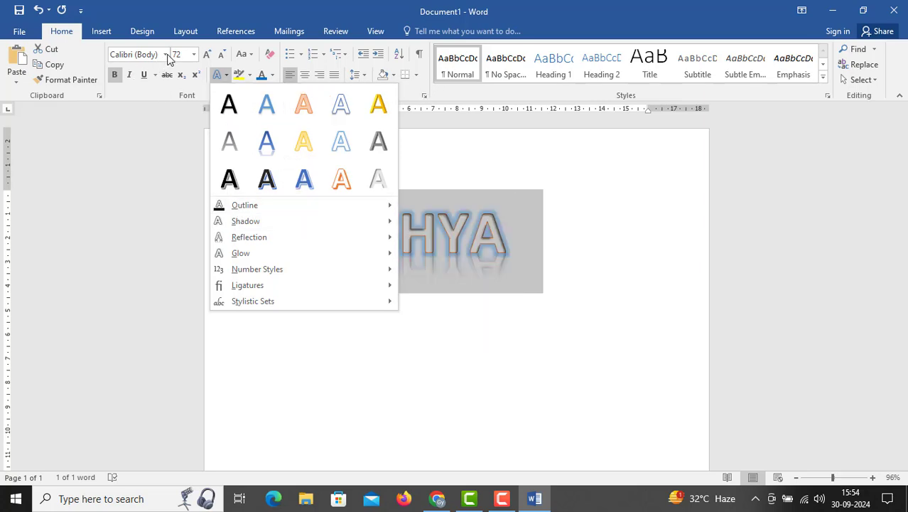
{"action": "left_click", "coordinate": [558, 250]}
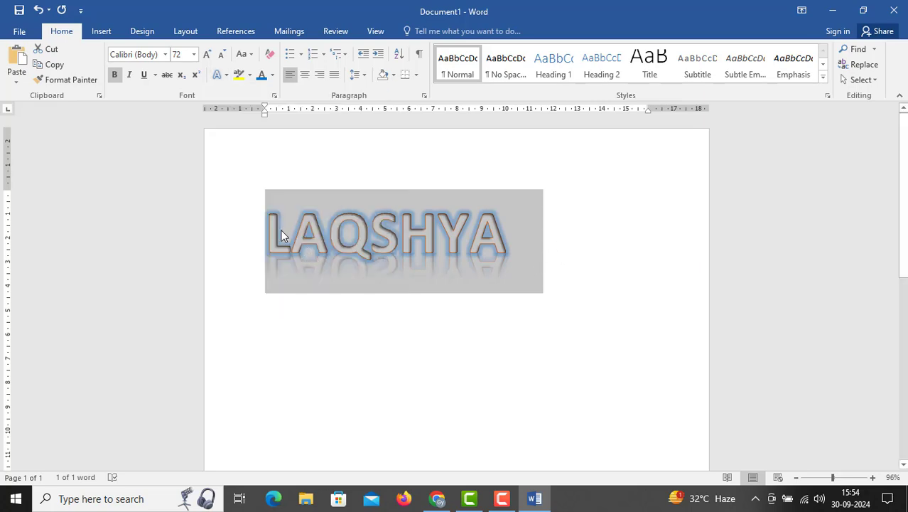
Reselect LAQSHYA and clear all of its formatting
{"action": "left_click", "coordinate": [281, 234]}
{"action": "left_click_drag", "start_coordinate": [264, 233], "coordinate": [564, 228]}
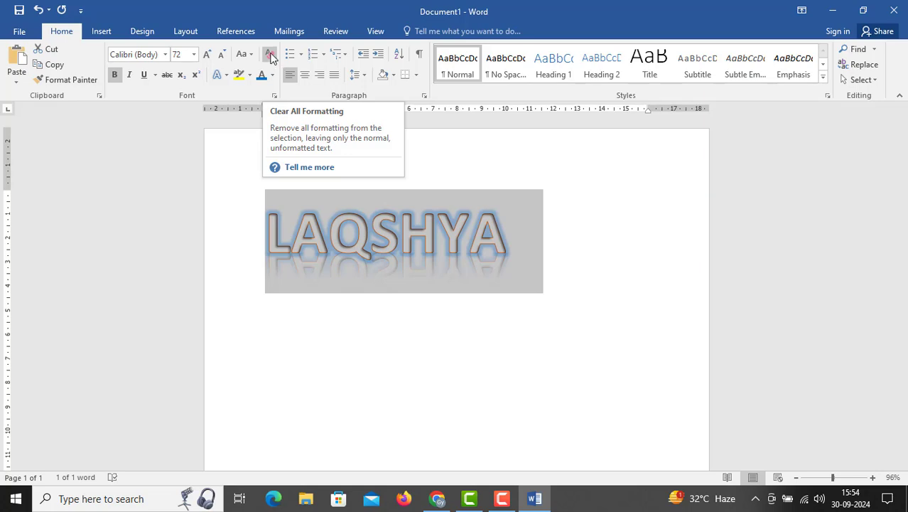
{"action": "left_click", "coordinate": [270, 57]}
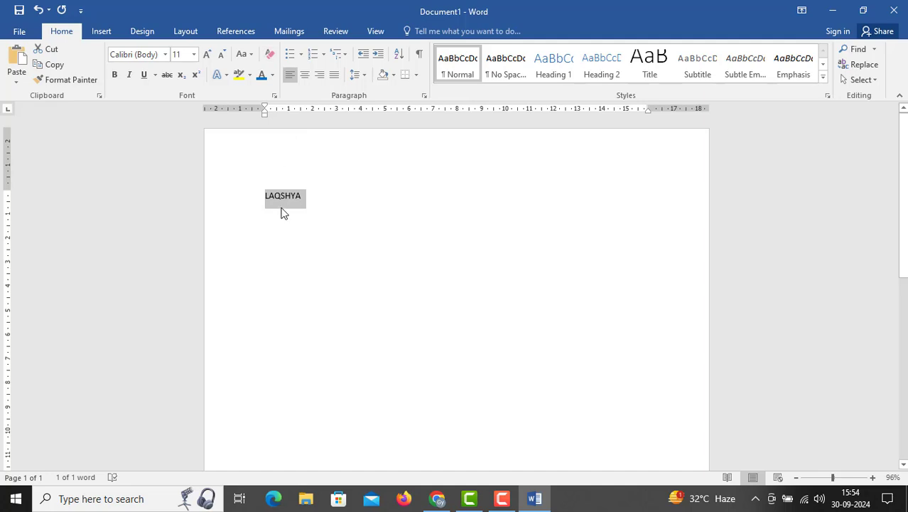
Format the plain LAQSHYA text in bold Arial at size 36
{"action": "left_click", "coordinate": [165, 55]}
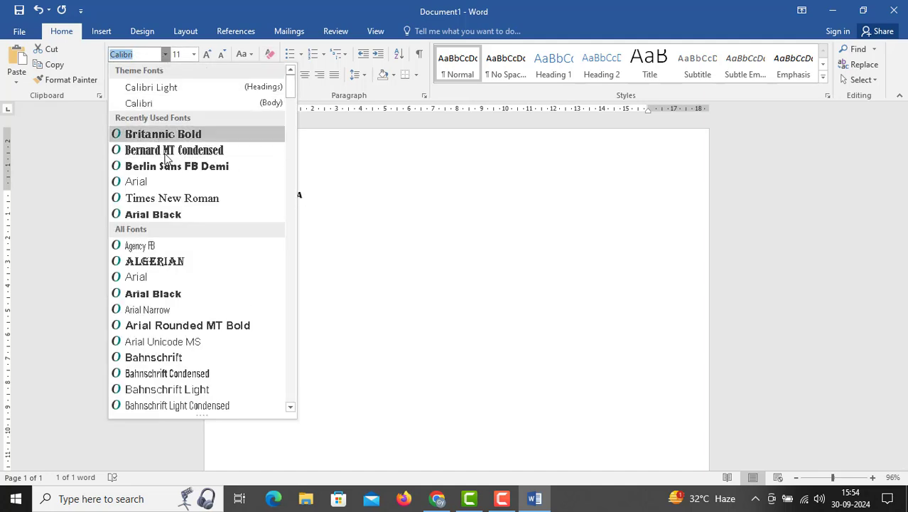
{"action": "left_click", "coordinate": [167, 183]}
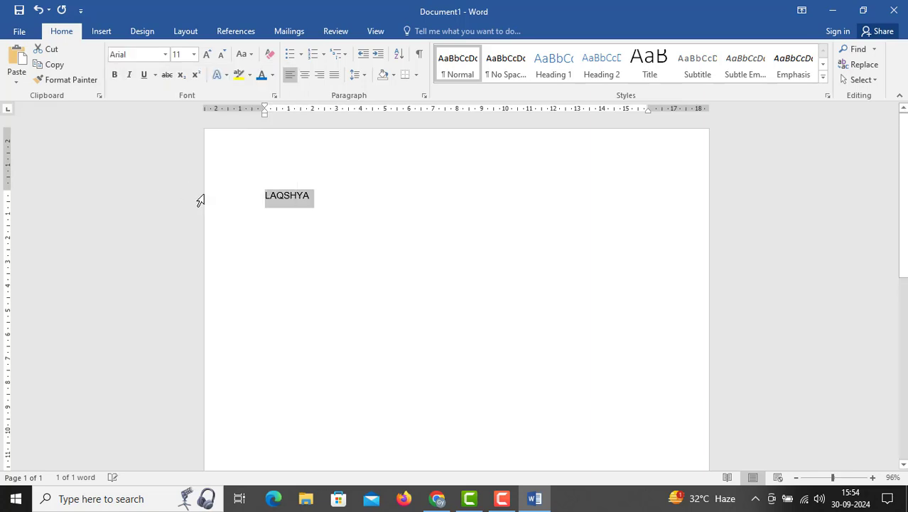
{"action": "left_click", "coordinate": [113, 75]}
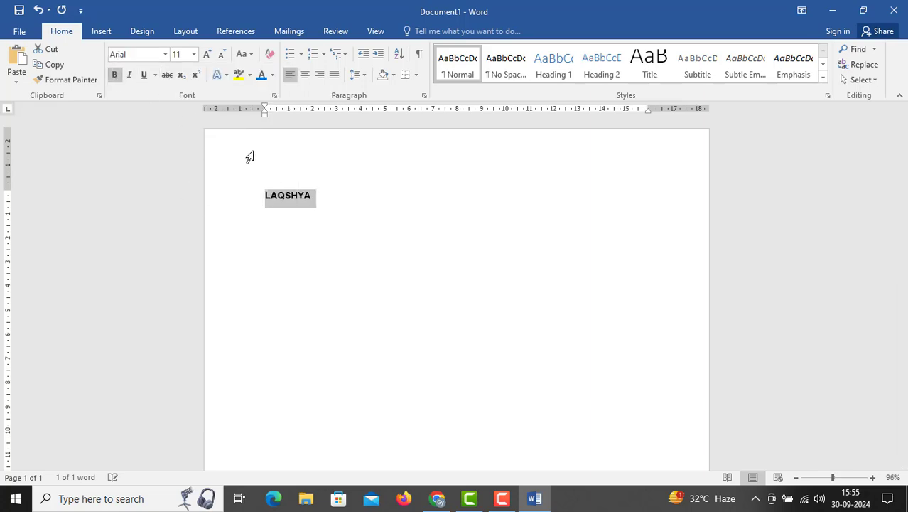
{"action": "left_click", "coordinate": [194, 55]}
{"action": "left_click", "coordinate": [181, 229]}
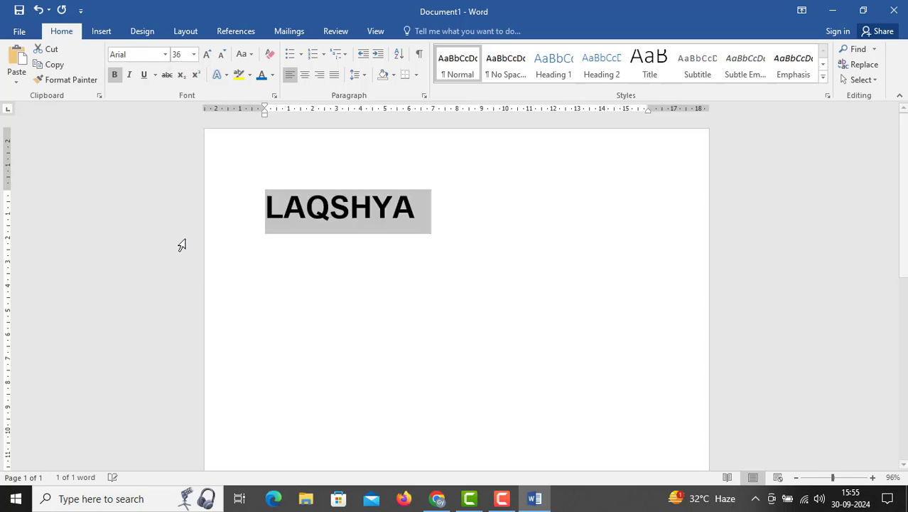
Highlight LAQSHYA in turquoise, and remove the highlight again with No Color
{"action": "left_click", "coordinate": [249, 75]}
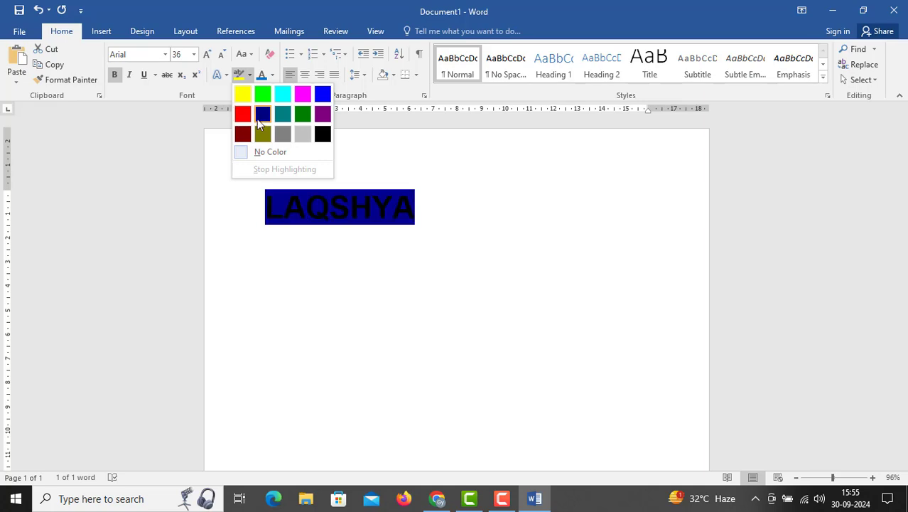
{"action": "left_click", "coordinate": [285, 98]}
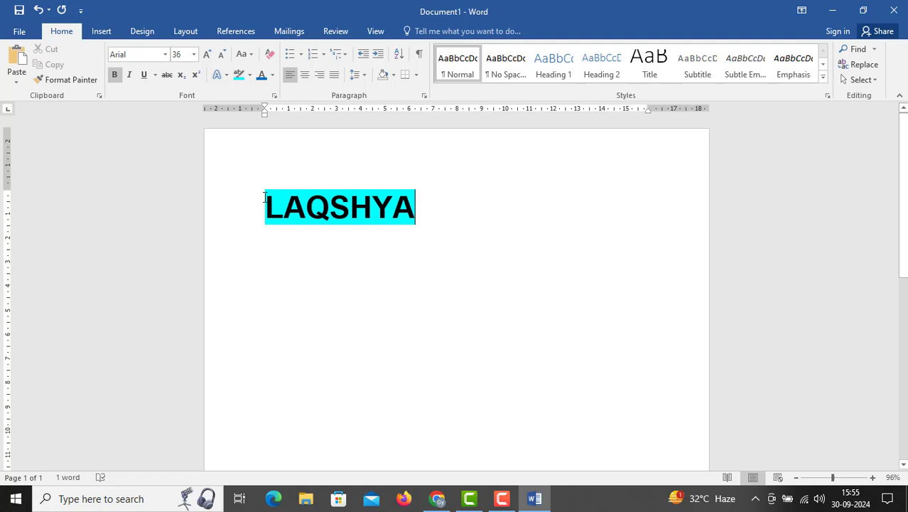
{"action": "left_click_drag", "start_coordinate": [264, 198], "coordinate": [450, 197]}
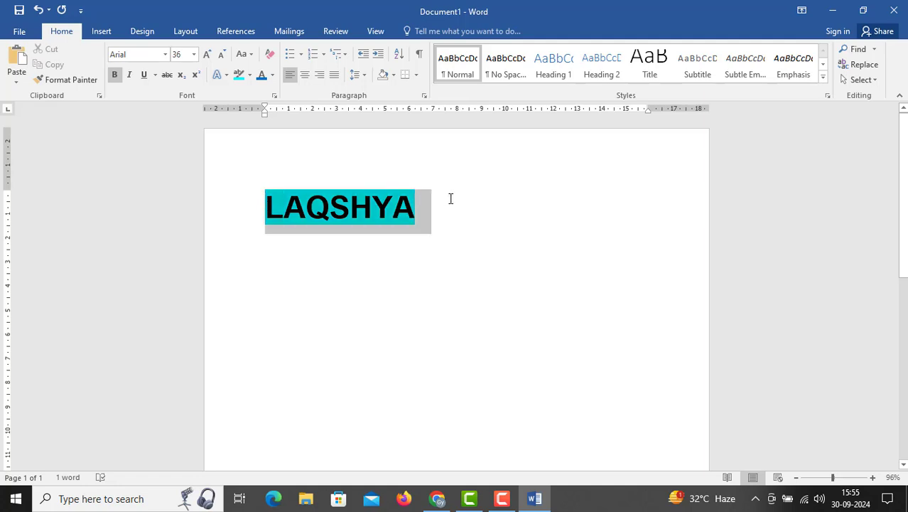
{"action": "left_click", "coordinate": [249, 74]}
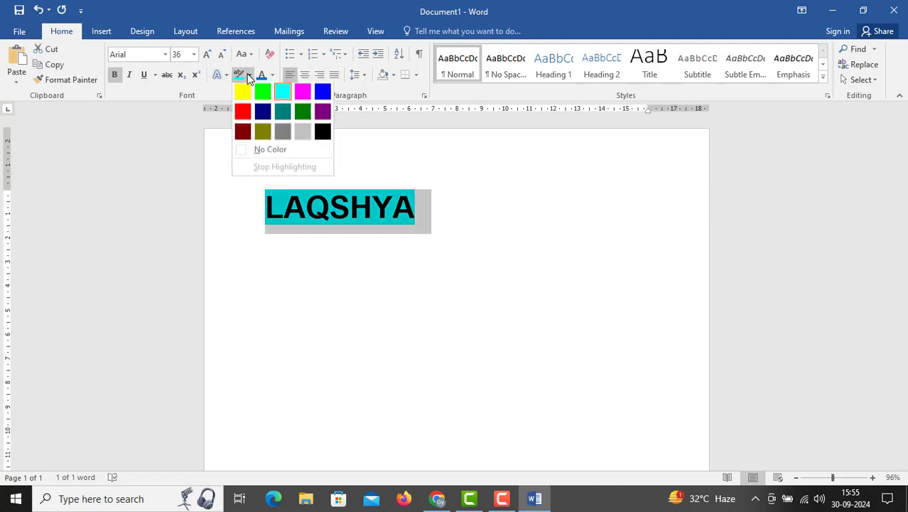
{"action": "left_click", "coordinate": [264, 149]}
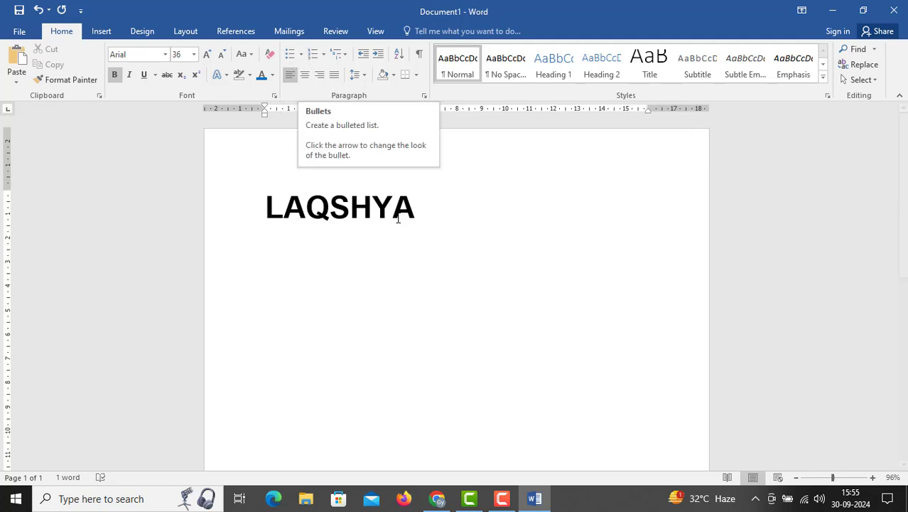
Select all of the document's text and delete it
{"action": "key", "text": "ctrl+a"}
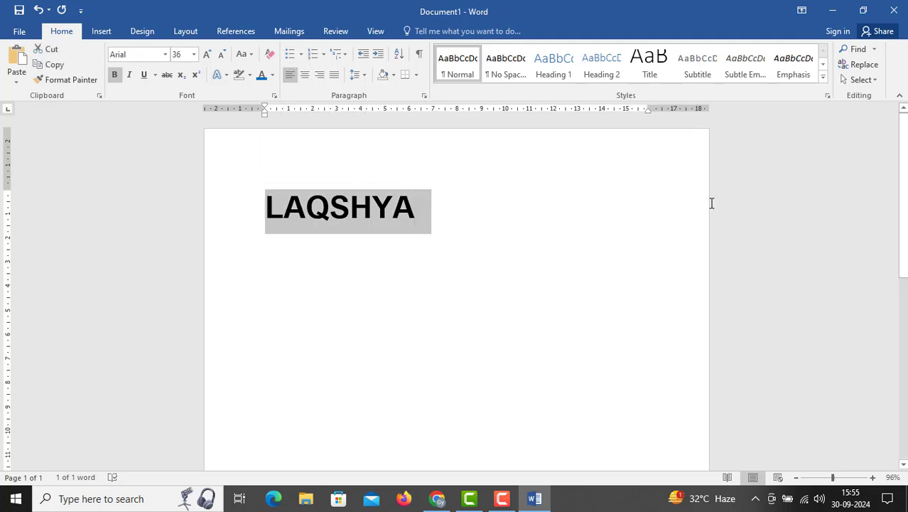
{"action": "key", "text": "Delete"}
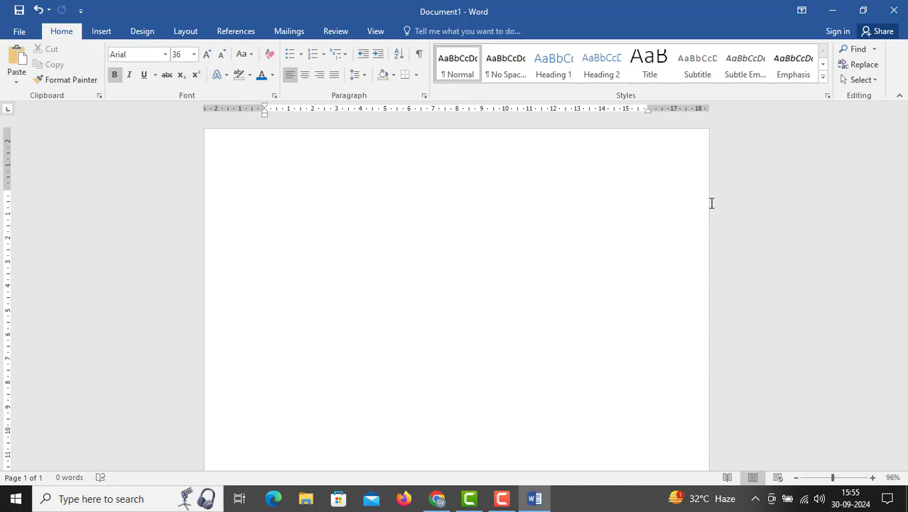
Enter the heading VEG ITEM in the empty document, with PANEER MASHALA on the line below it
{"action": "type", "text": "VEG"}
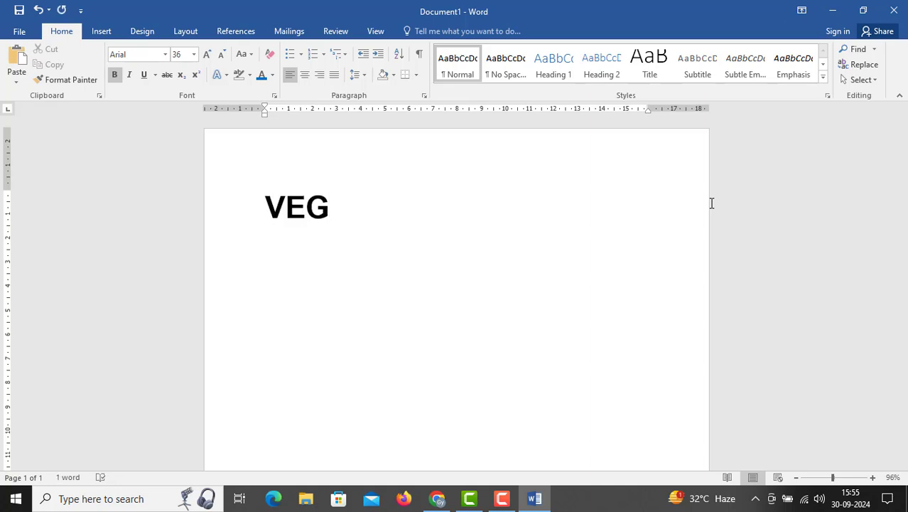
{"action": "type", "text": " ITEM"}
{"action": "key", "text": "Return"}
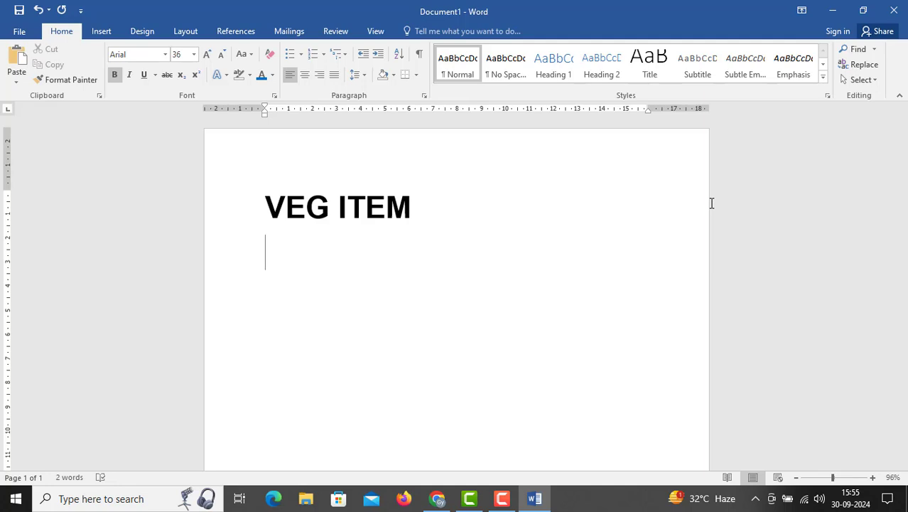
{"action": "type", "text": "PANEER"}
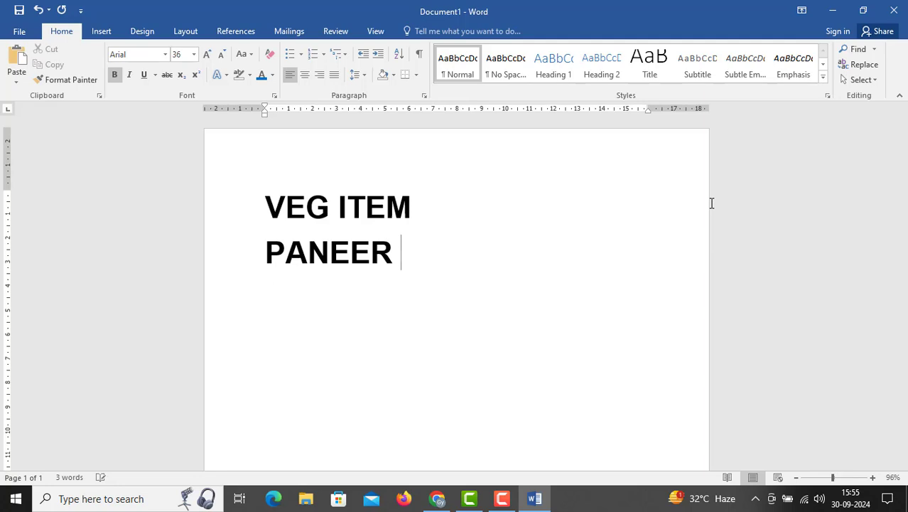
{"action": "type", "text": "MAS"}
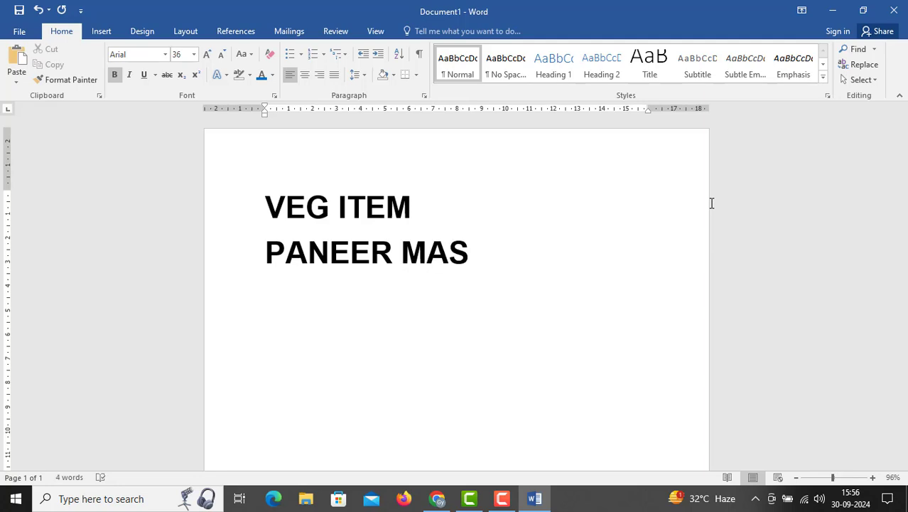
{"action": "type", "text": "HALA"}
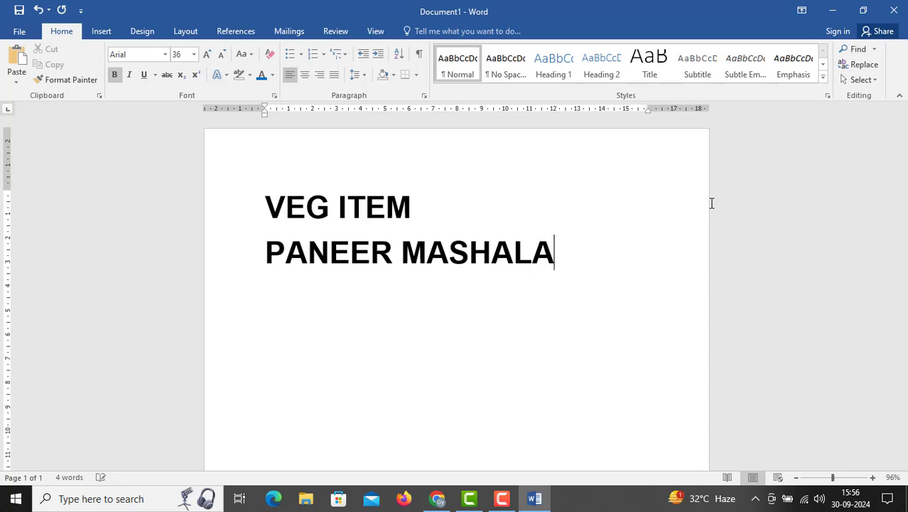
{"action": "key", "text": "Return"}
Add VEG CURRY and DAL TARKA as two separate lines under PANEER MASHALA
{"action": "type", "text": "VEG "}
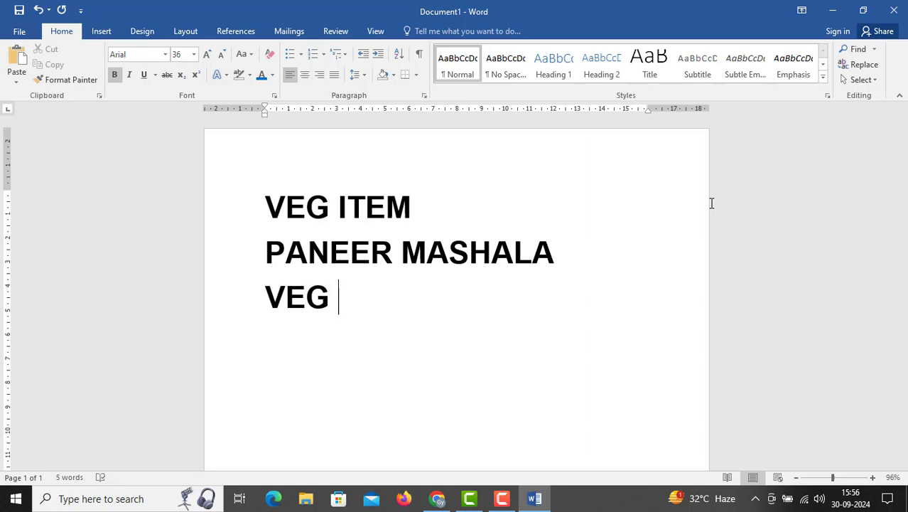
{"action": "type", "text": "CUU"}
{"action": "key", "text": "BackSpace"}
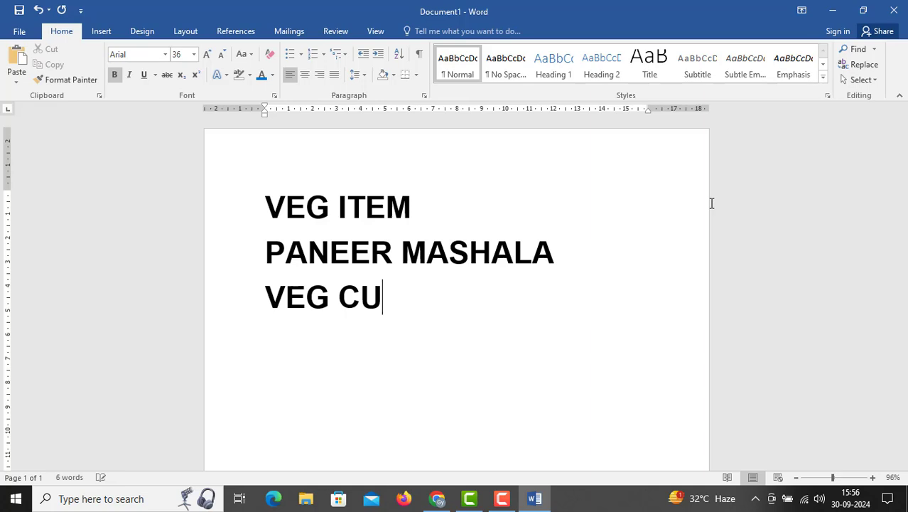
{"action": "type", "text": "RRY"}
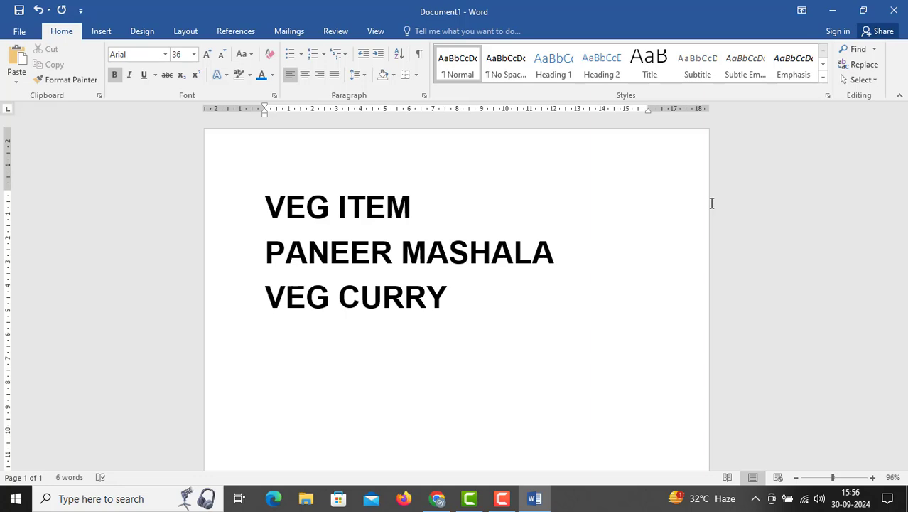
{"action": "type", "text": "DAL"}
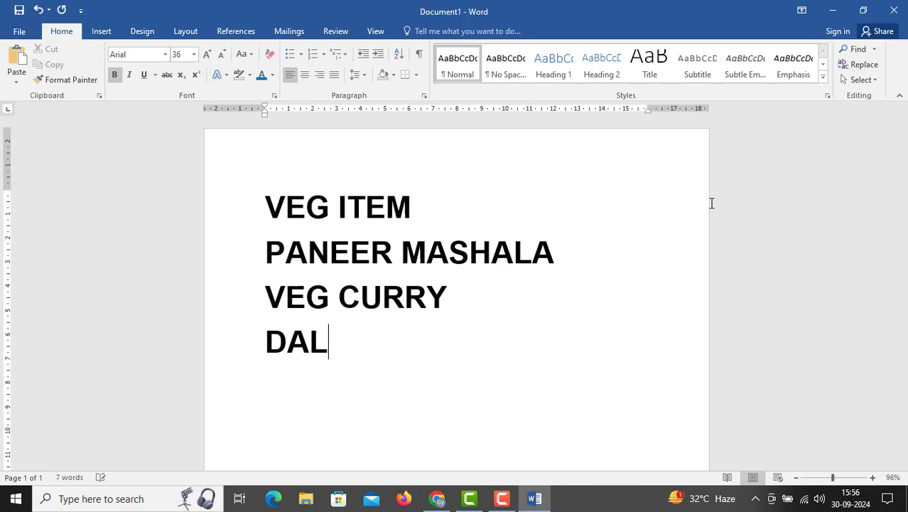
{"action": "type", "text": " TARKA"}
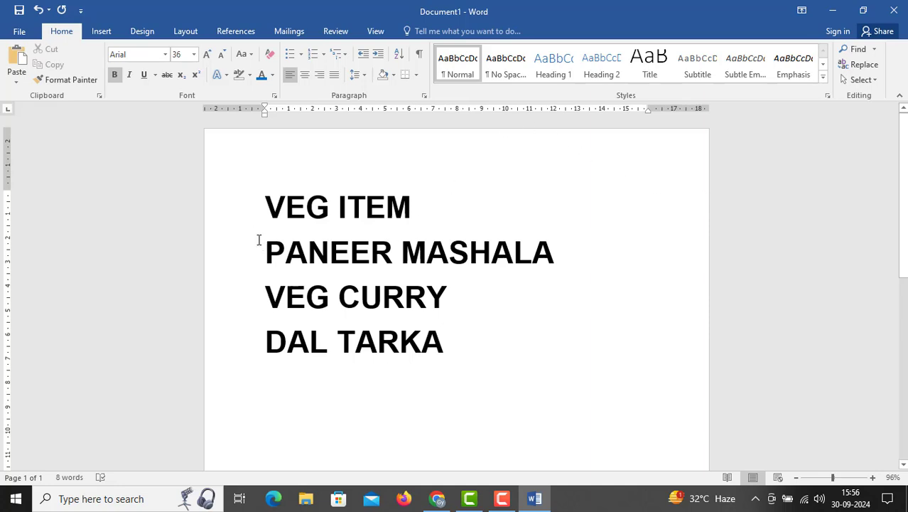
Apply arrow bullets to the PANEER MASHALA, VEG CURRY and DAL TARKA lines
{"action": "left_click_drag", "start_coordinate": [264, 247], "coordinate": [495, 343]}
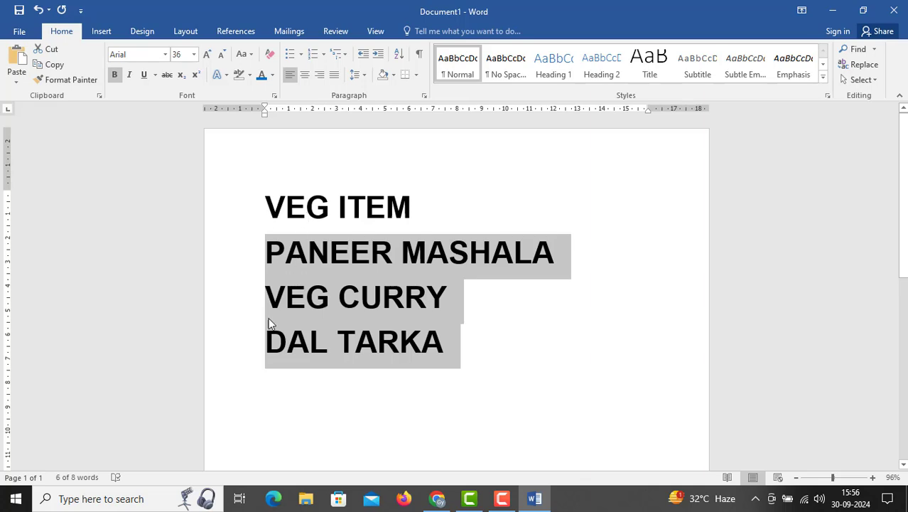
{"action": "scroll", "coordinate": [265, 359], "scroll_direction": "down", "scroll_amount": 1}
{"action": "left_click", "coordinate": [266, 347]}
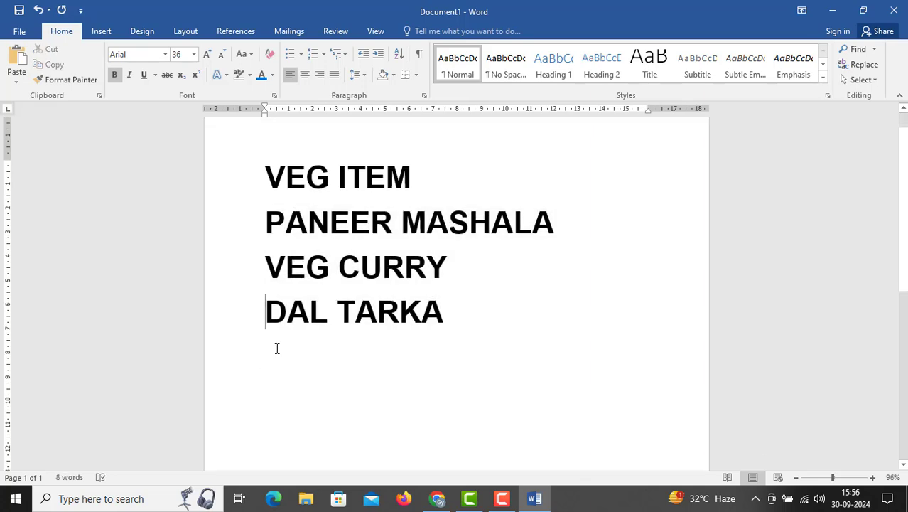
{"action": "left_click_drag", "start_coordinate": [266, 215], "coordinate": [447, 303]}
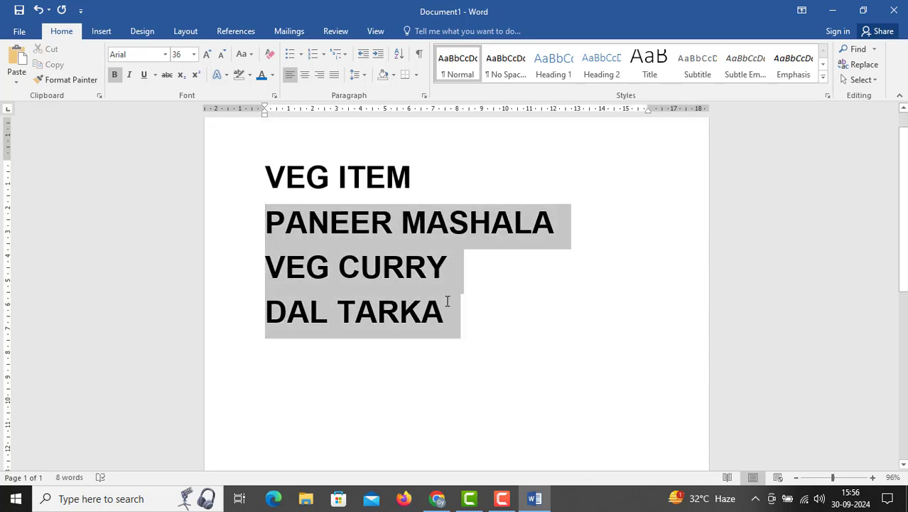
{"action": "left_click", "coordinate": [300, 54]}
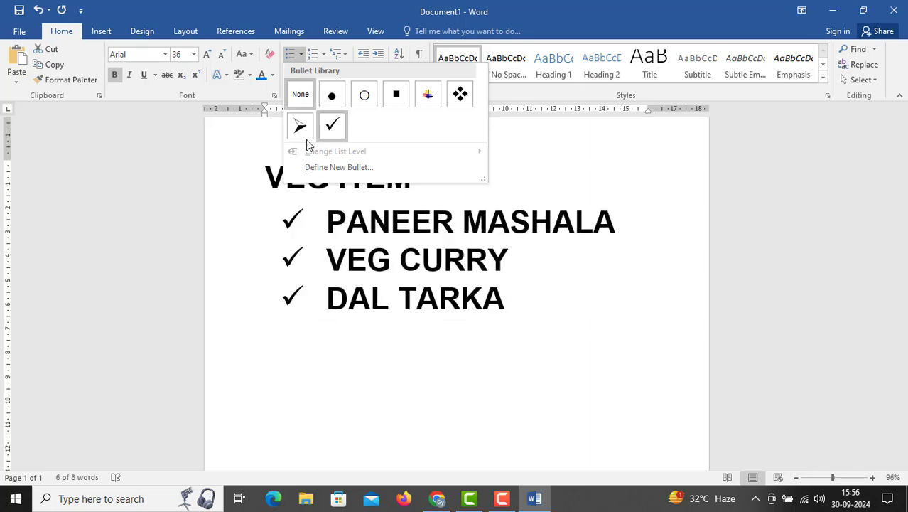
{"action": "left_click", "coordinate": [298, 135]}
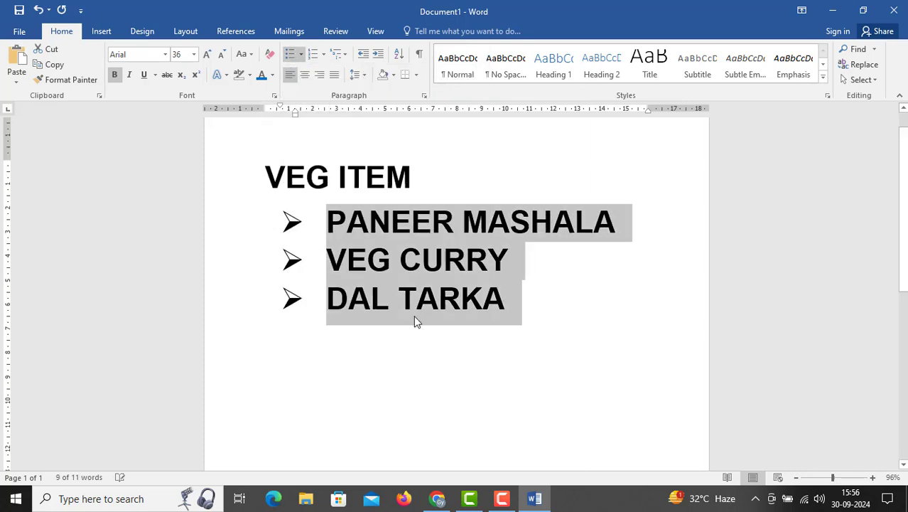
Enter the heading NON VEG ITEM on the empty line below the bulleted list
{"action": "left_click", "coordinate": [282, 338]}
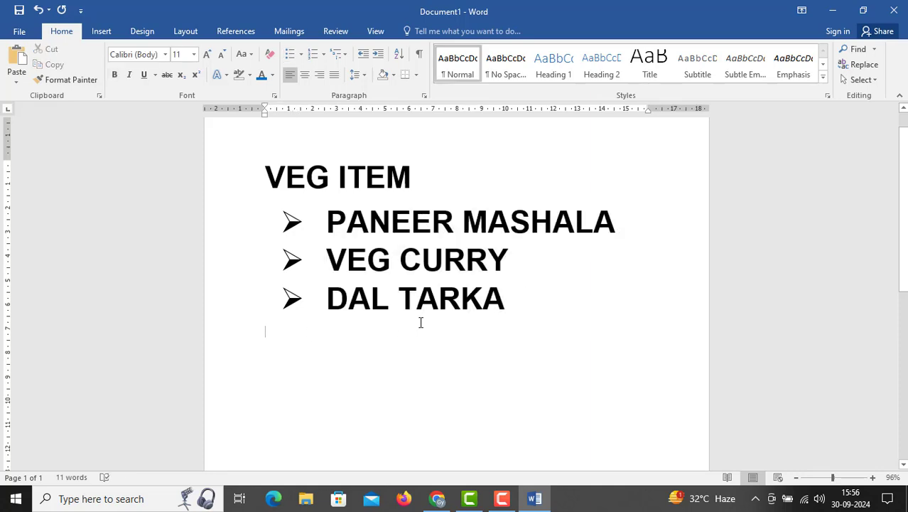
{"action": "type", "text": "NON"}
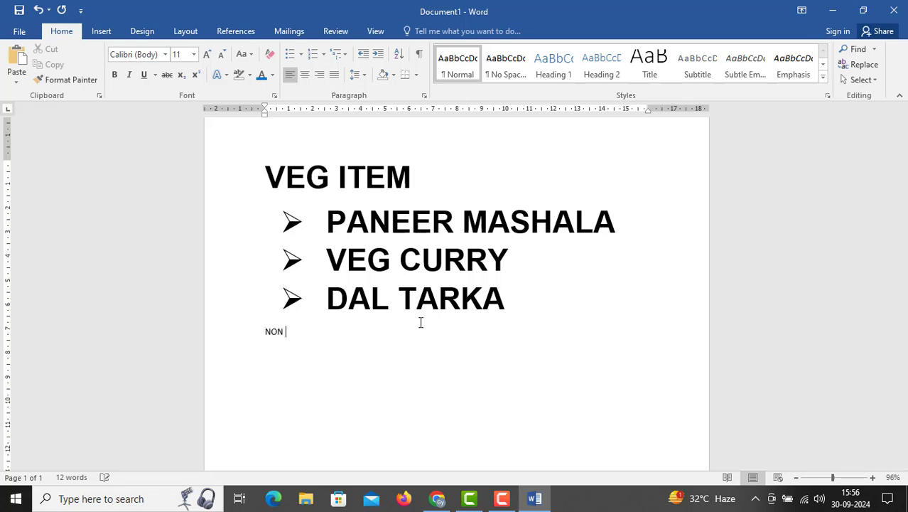
{"action": "type", "text": " VEG ITEM"}
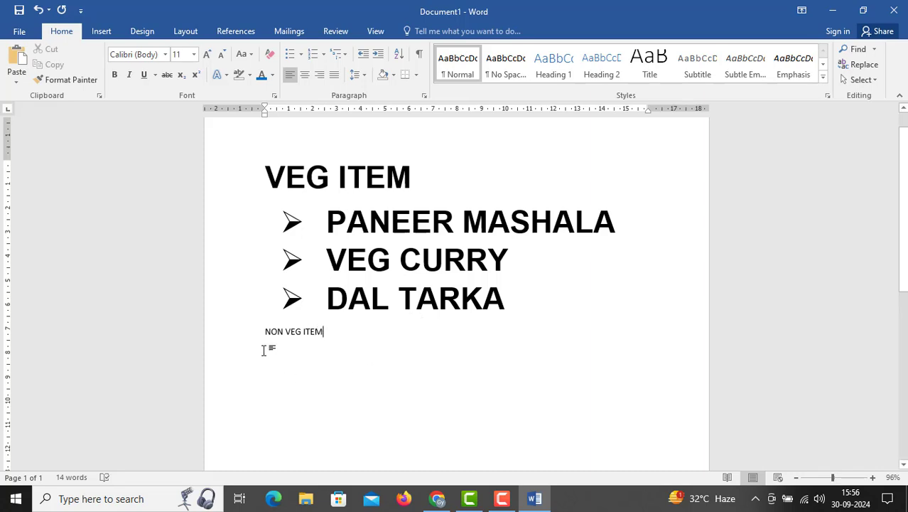
Set the NON VEG ITEM heading to font size 36 and make it bold
{"action": "left_click_drag", "start_coordinate": [261, 325], "coordinate": [235, 330]}
{"action": "left_click", "coordinate": [346, 338]}
{"action": "left_click", "coordinate": [194, 55]}
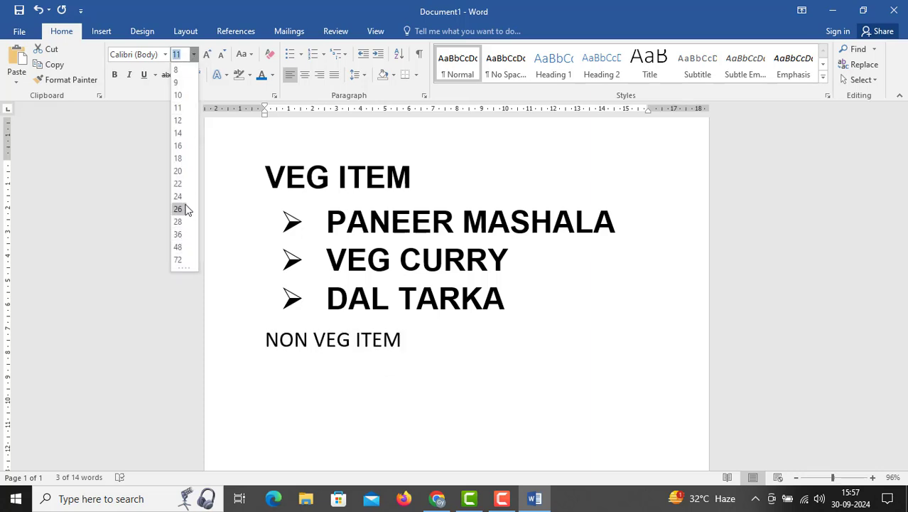
{"action": "left_click", "coordinate": [180, 234]}
{"action": "left_click", "coordinate": [305, 178]}
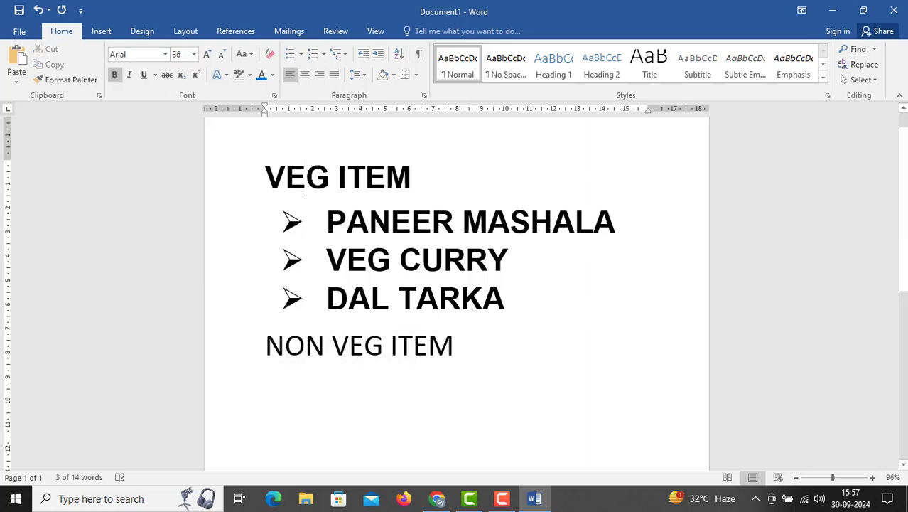
{"action": "triple_click", "coordinate": [326, 349]}
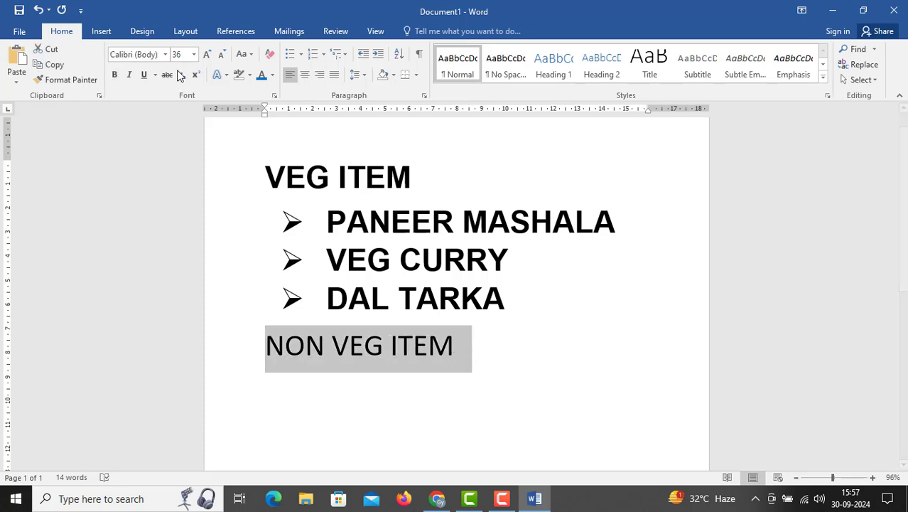
{"action": "left_click", "coordinate": [114, 75]}
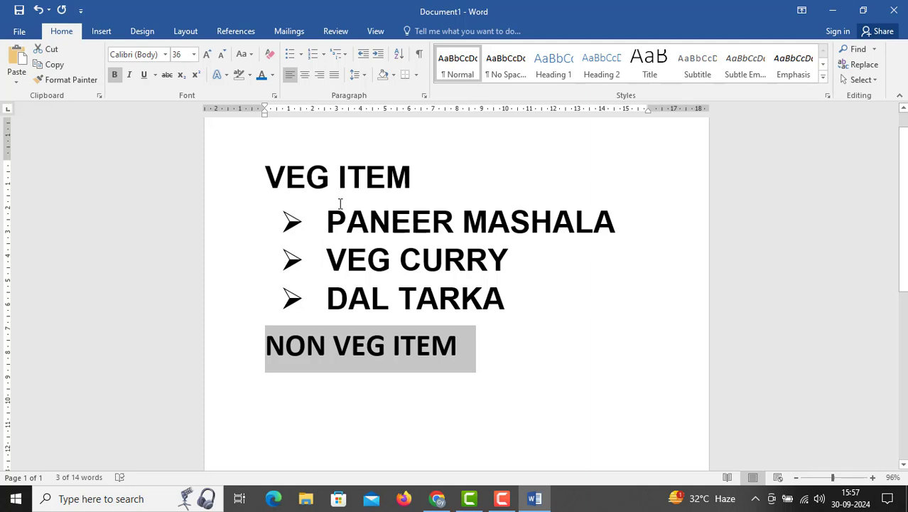
Change the font of the NON VEG ITEM heading to Arial to match the VEG ITEM heading
{"action": "left_click", "coordinate": [337, 174]}
{"action": "left_click", "coordinate": [262, 343]}
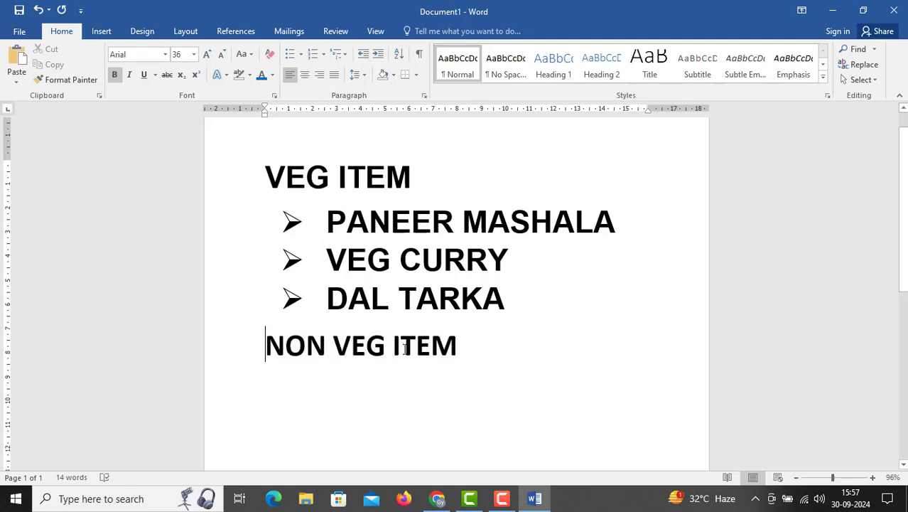
{"action": "triple_click", "coordinate": [463, 356]}
{"action": "left_click", "coordinate": [165, 54]}
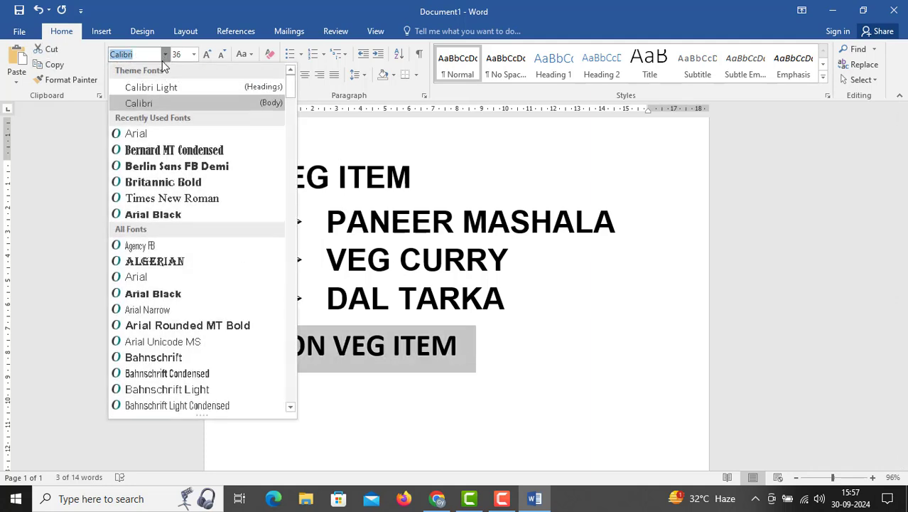
{"action": "left_click", "coordinate": [140, 134]}
Add the lines CHICKEN CURRY and MUTTON CURRY below the NON VEG ITEM heading
{"action": "left_click", "coordinate": [528, 354]}
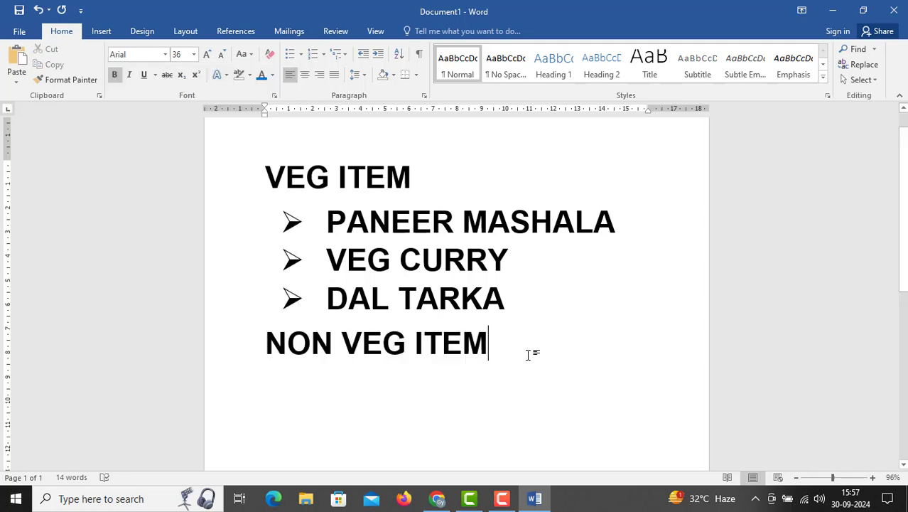
{"action": "key", "text": "Return"}
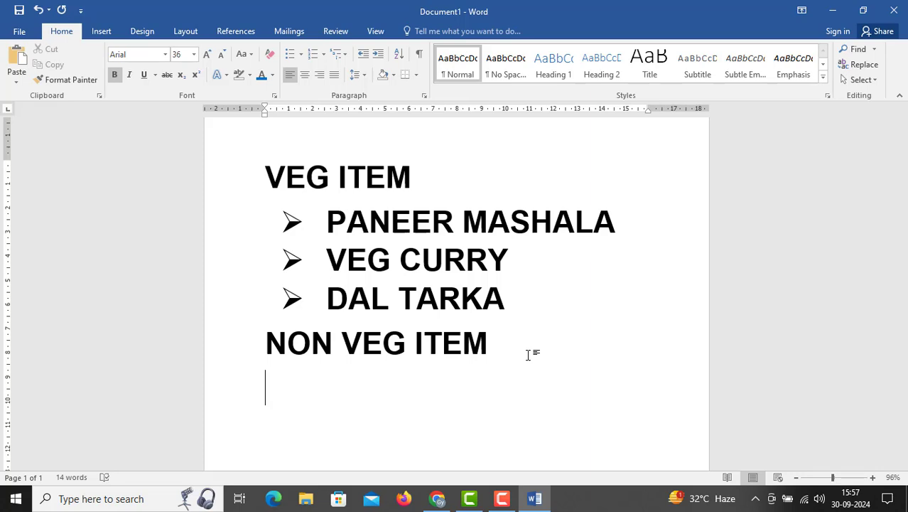
{"action": "type", "text": "CHICKE"}
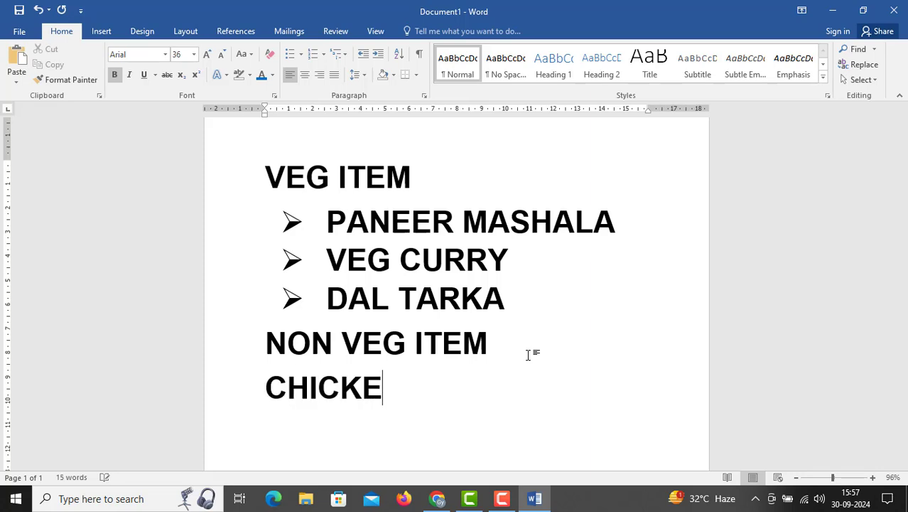
{"action": "type", "text": "N CURRY"}
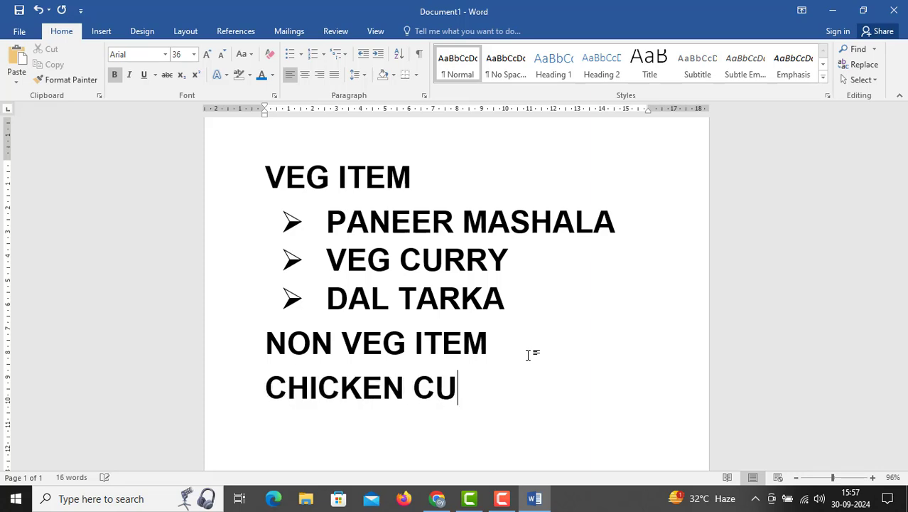
{"action": "key", "text": "Return"}
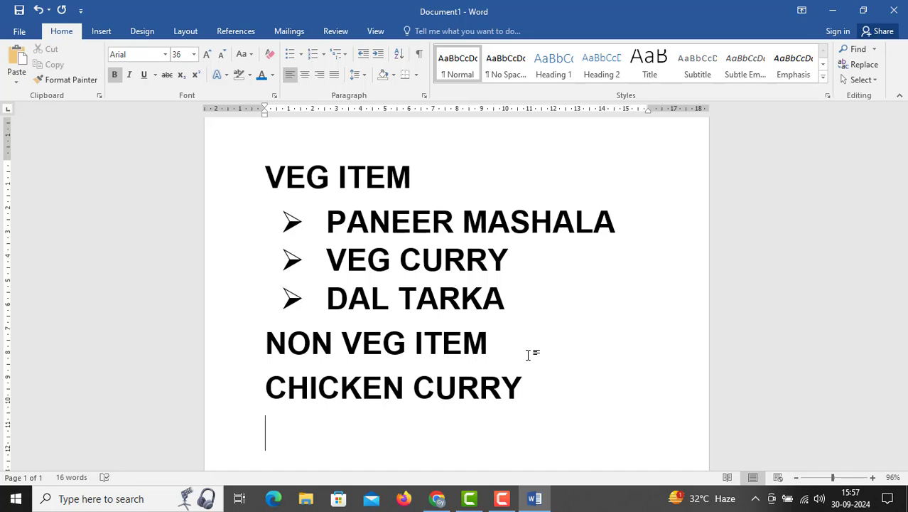
{"action": "type", "text": "MUTTO"}
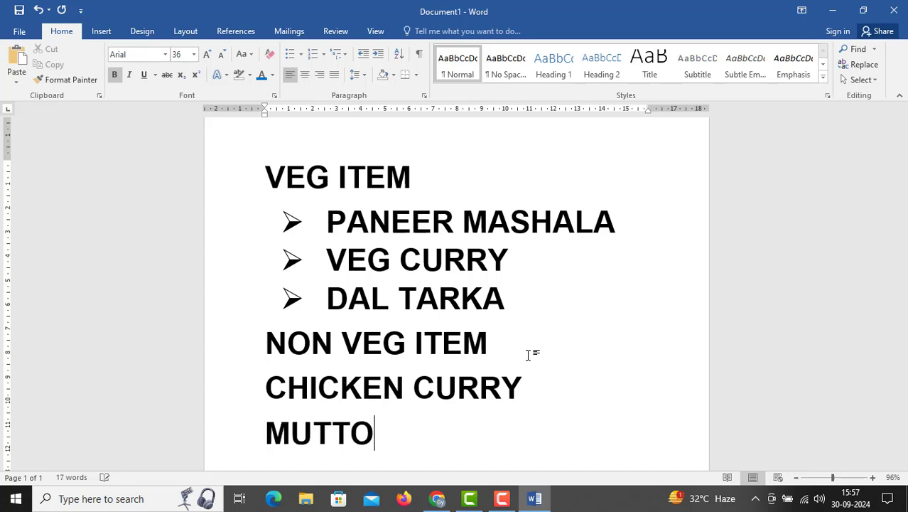
{"action": "type", "text": "N CURRY"}
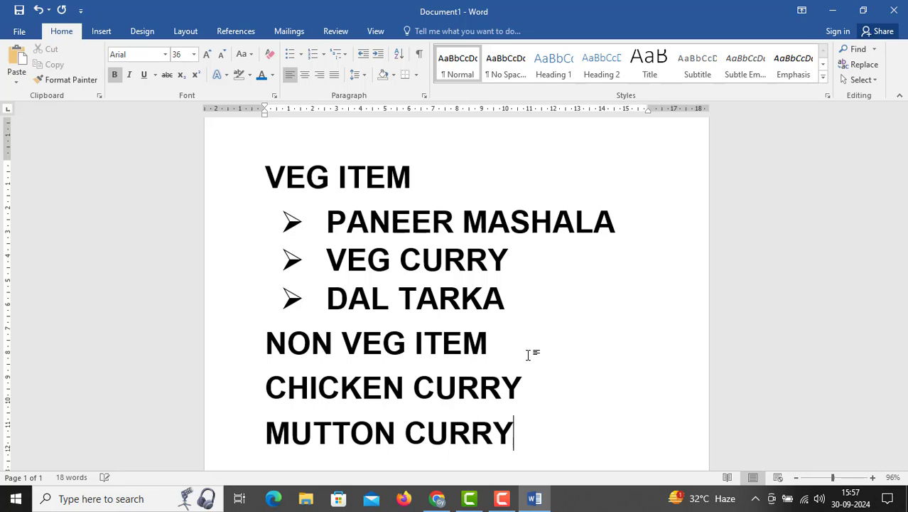
Apply arrow bullets to the CHICKEN CURRY and MUTTON CURRY lines
{"action": "left_click_drag", "start_coordinate": [280, 389], "coordinate": [519, 435]}
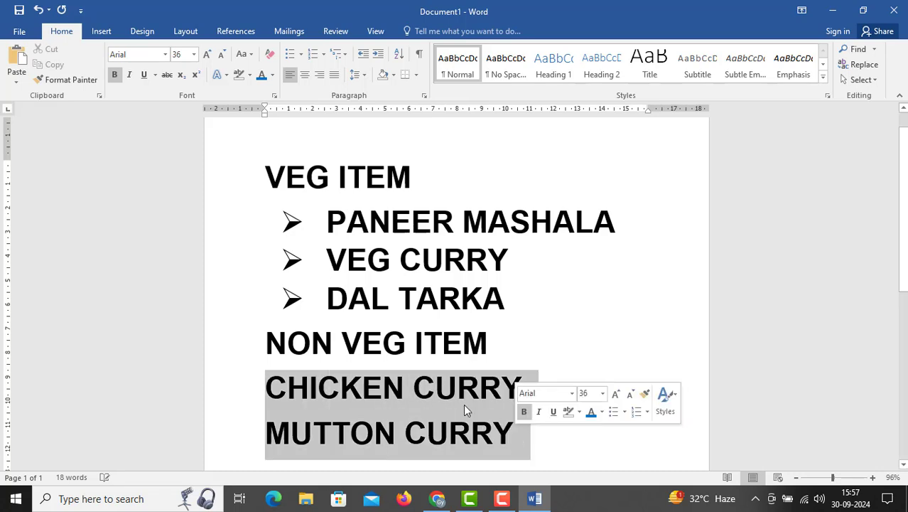
{"action": "left_click", "coordinate": [301, 54]}
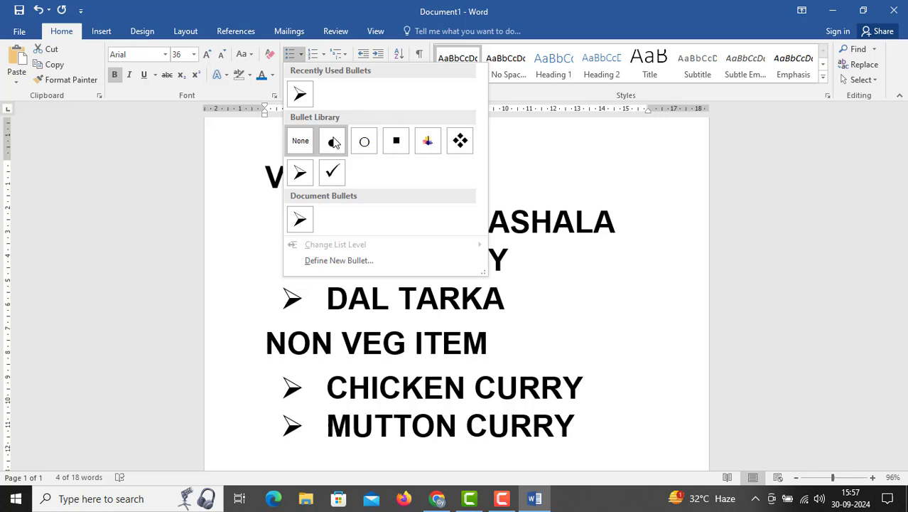
{"action": "left_click", "coordinate": [300, 173]}
Colour the VEG ITEM and NON VEG ITEM headings red
{"action": "scroll", "coordinate": [367, 318], "scroll_direction": "up", "scroll_amount": 3}
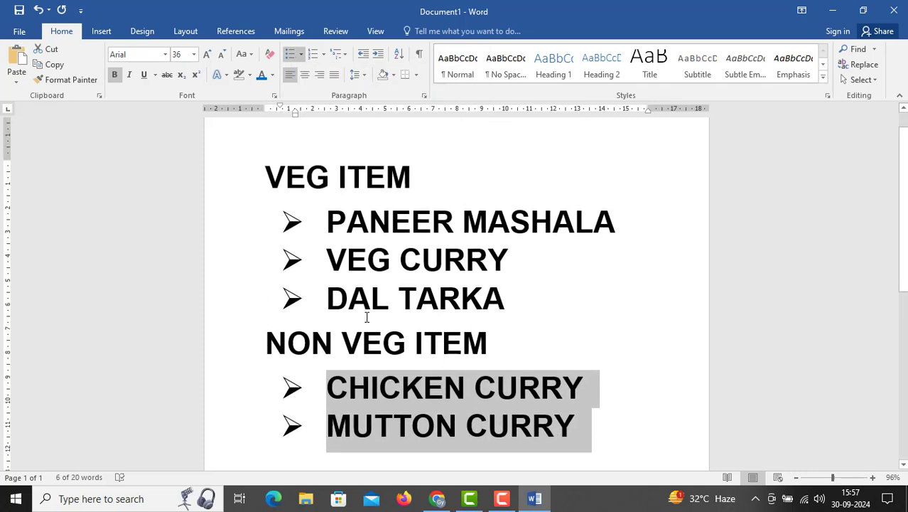
{"action": "left_click_drag", "start_coordinate": [268, 176], "coordinate": [416, 162]}
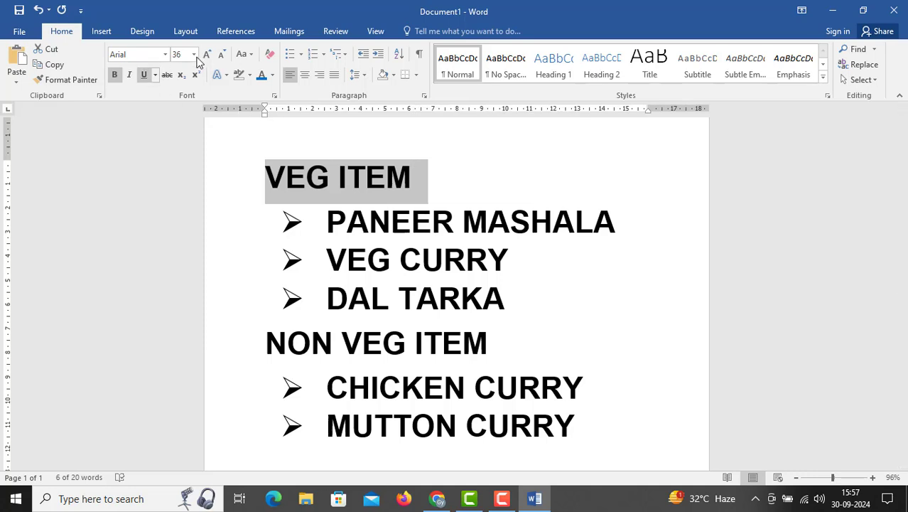
{"action": "left_click", "coordinate": [273, 75]}
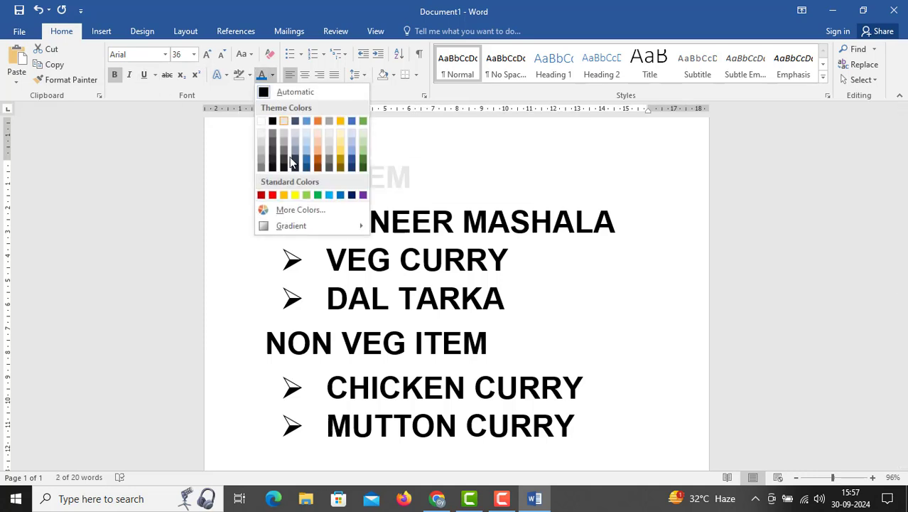
{"action": "left_click", "coordinate": [271, 195]}
{"action": "left_click_drag", "start_coordinate": [267, 344], "coordinate": [504, 345]}
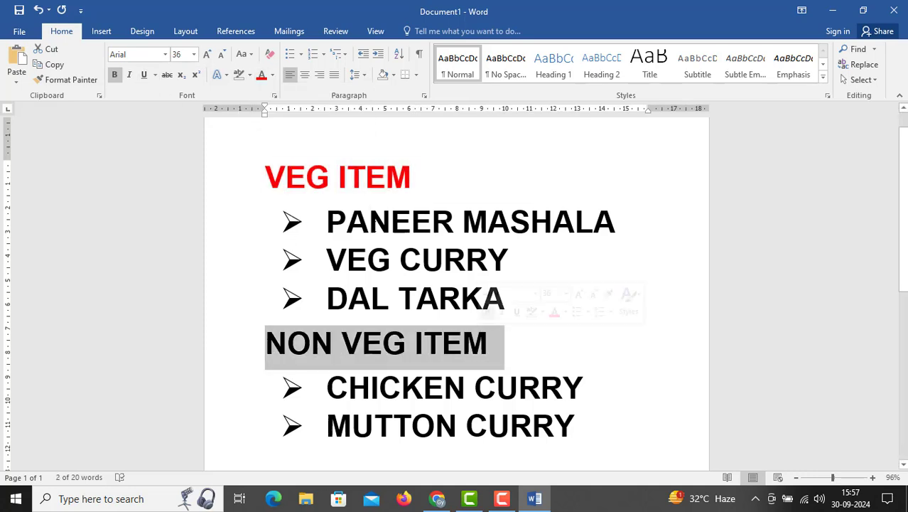
{"action": "left_click", "coordinate": [262, 74]}
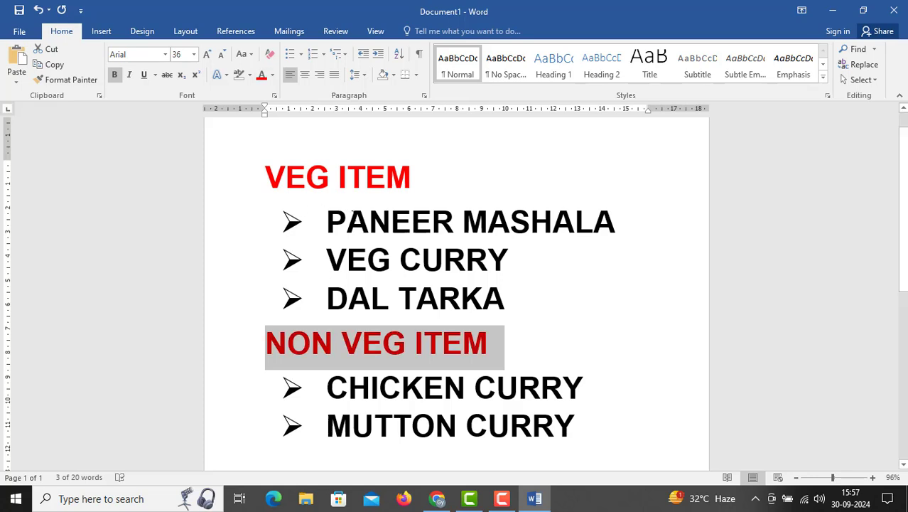
Colour the three veg items and the two non-veg items below the headings dark blue
{"action": "left_click_drag", "start_coordinate": [326, 222], "coordinate": [531, 300]}
{"action": "left_click", "coordinate": [272, 75]}
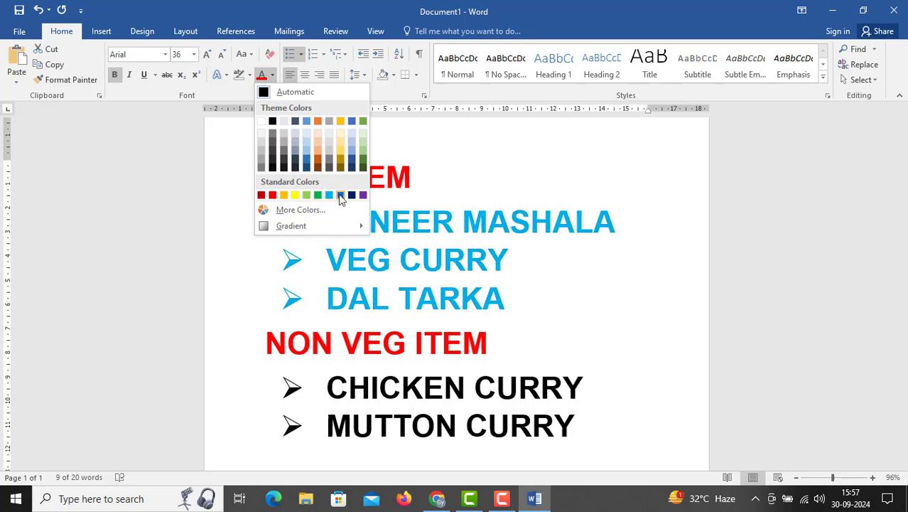
{"action": "left_click", "coordinate": [340, 195]}
{"action": "left_click_drag", "start_coordinate": [432, 393], "coordinate": [540, 431]}
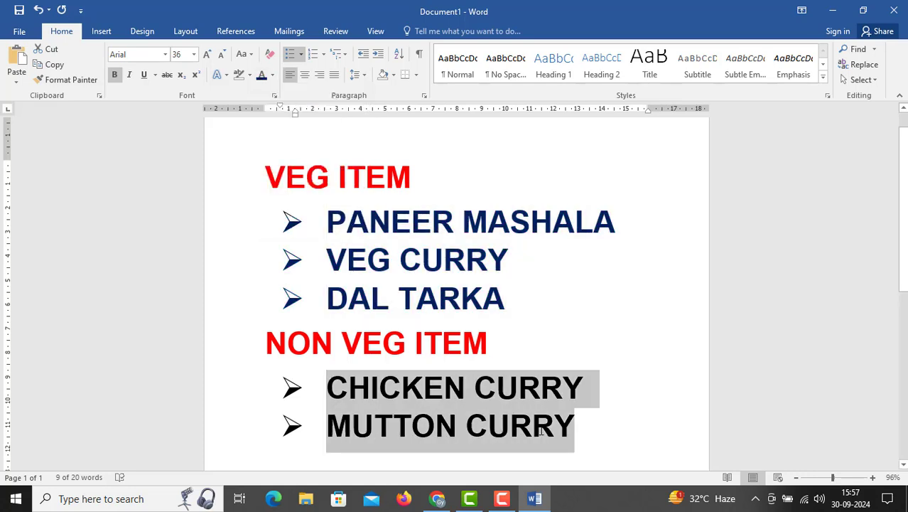
{"action": "left_click", "coordinate": [262, 76]}
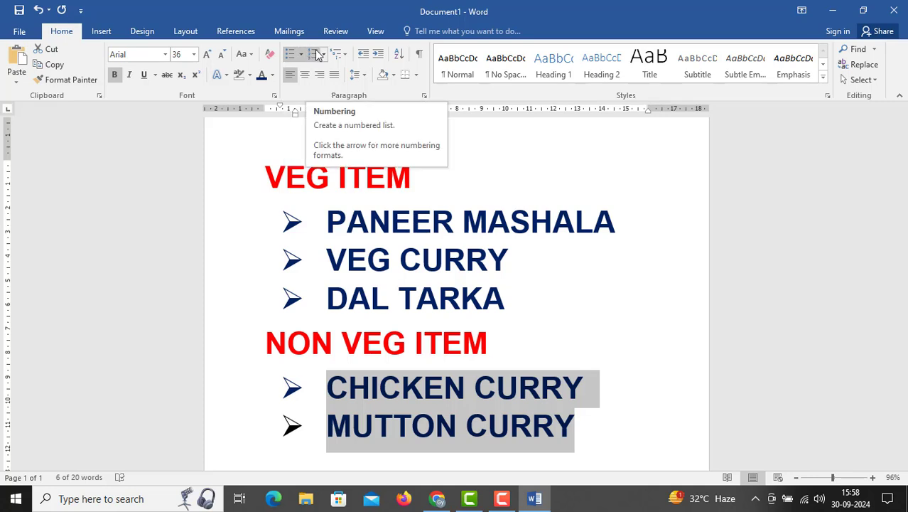
Replace the arrow bullets with A., B., C. numbering on the veg items and i., ii. numbering on the non-veg items
{"action": "left_click_drag", "start_coordinate": [348, 217], "coordinate": [540, 297]}
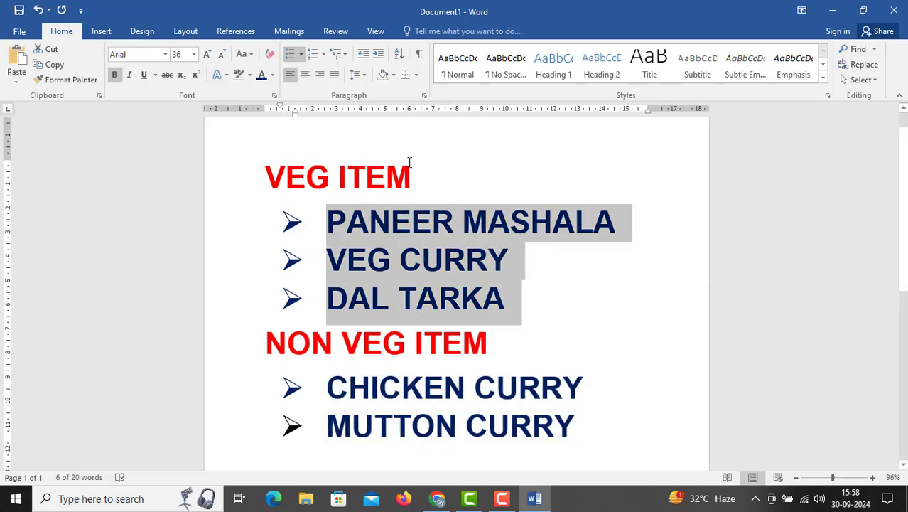
{"action": "left_click", "coordinate": [323, 54]}
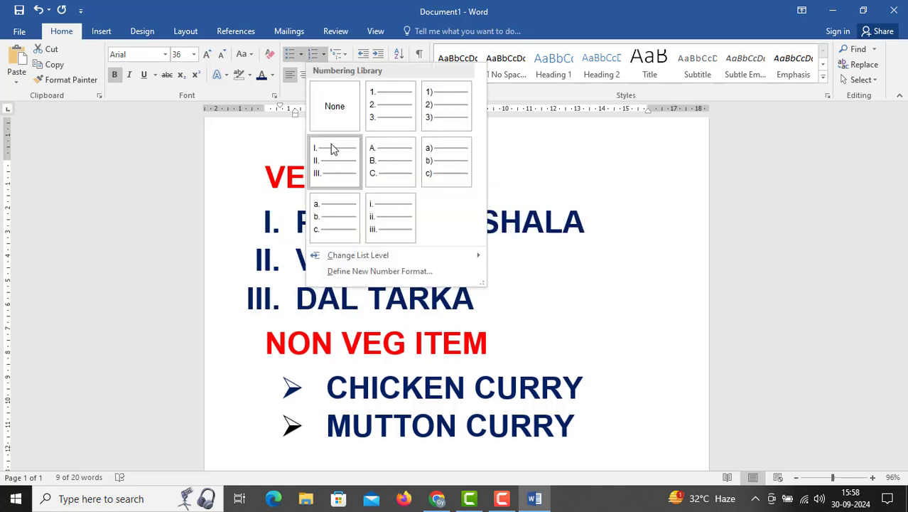
{"action": "left_click", "coordinate": [391, 157]}
{"action": "left_click_drag", "start_coordinate": [421, 389], "coordinate": [592, 430]}
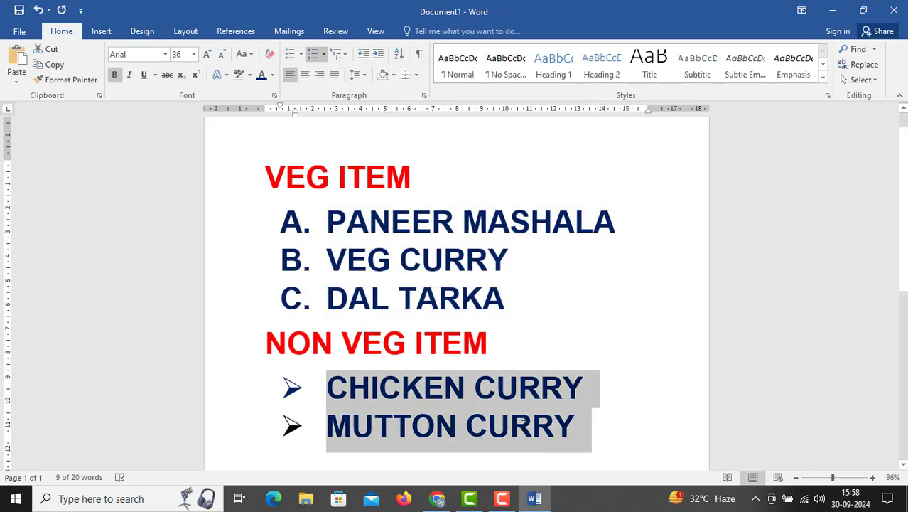
{"action": "left_click", "coordinate": [324, 54]}
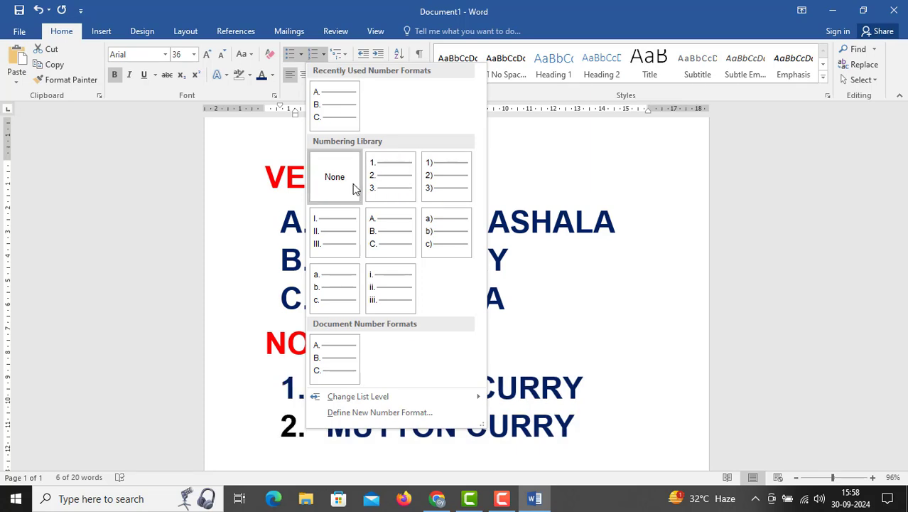
{"action": "left_click", "coordinate": [395, 291]}
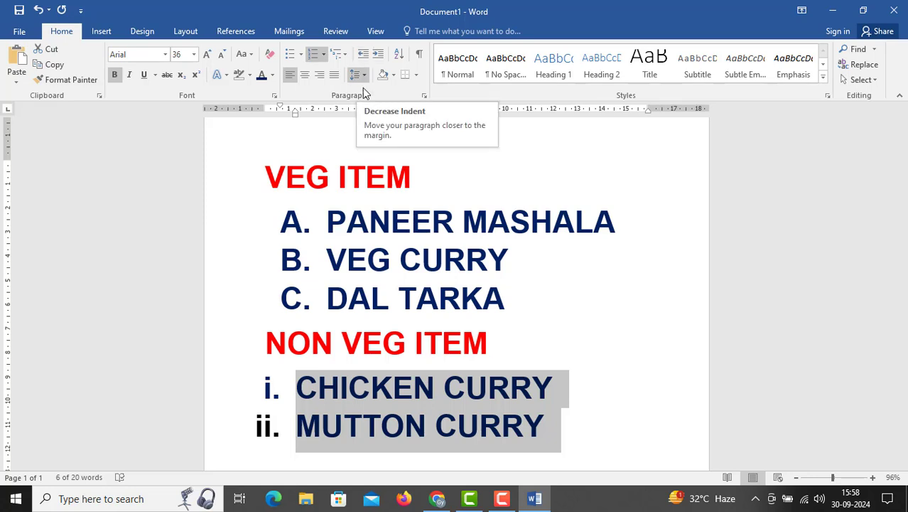
Try increasing and decreasing the indent of the three veg items, leaving them indented one level further
{"action": "left_click_drag", "start_coordinate": [326, 226], "coordinate": [508, 302]}
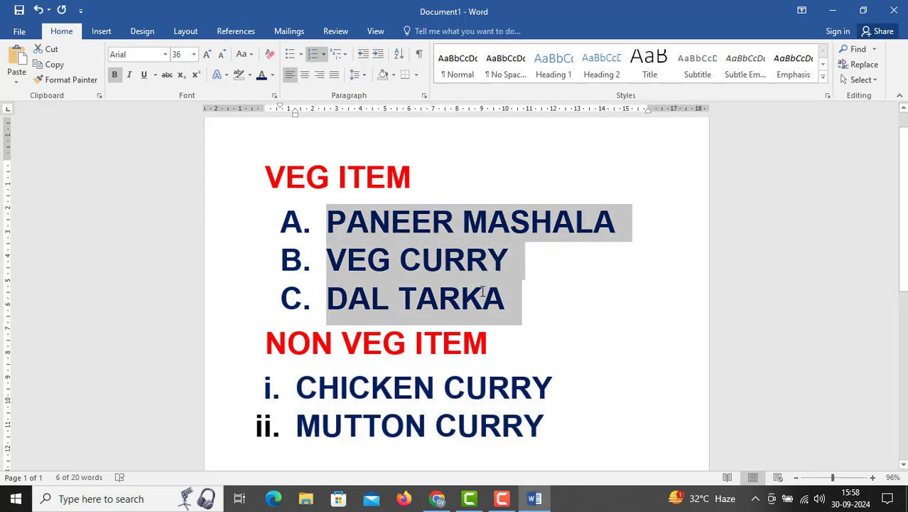
{"action": "left_click", "coordinate": [382, 59]}
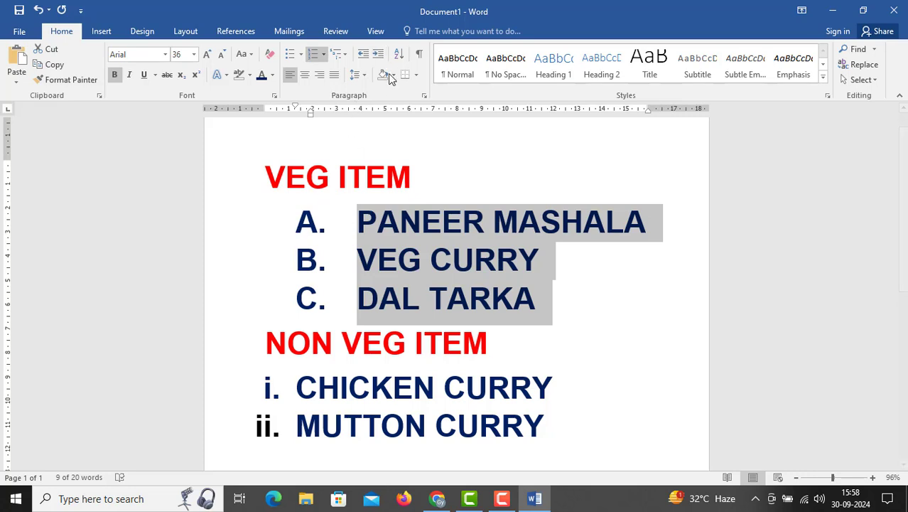
{"action": "left_click", "coordinate": [365, 55]}
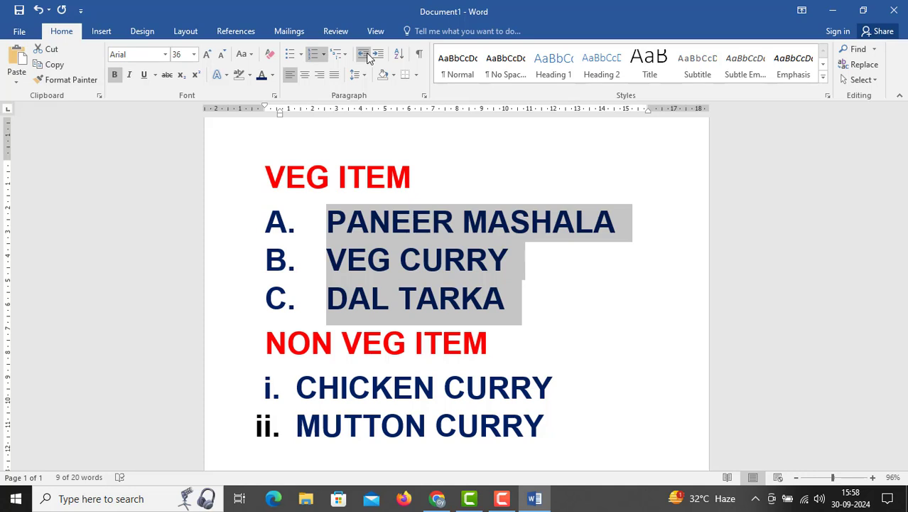
{"action": "left_click", "coordinate": [378, 54]}
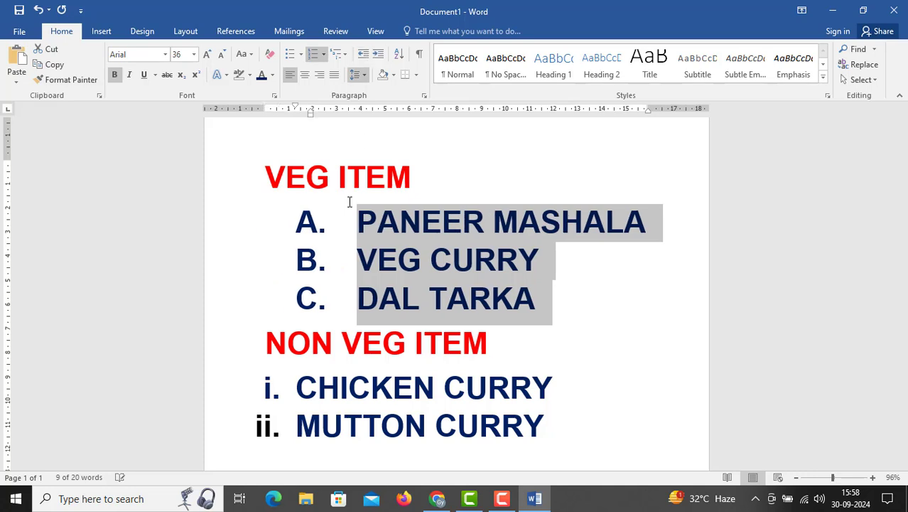
Increase the indent of the CHICKEN CURRY and MUTTON CURRY lines by three levels
{"action": "left_click_drag", "start_coordinate": [293, 387], "coordinate": [558, 430]}
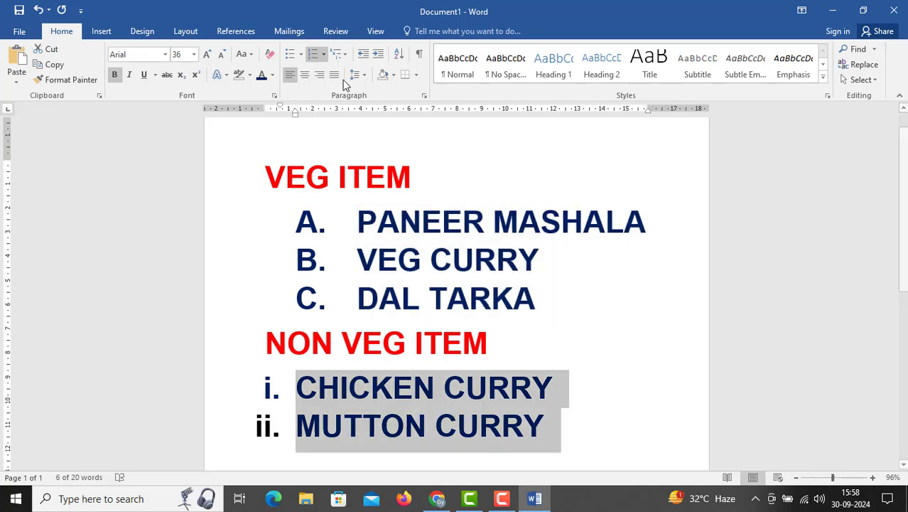
{"action": "left_click", "coordinate": [379, 55]}
{"action": "left_click", "coordinate": [379, 56]}
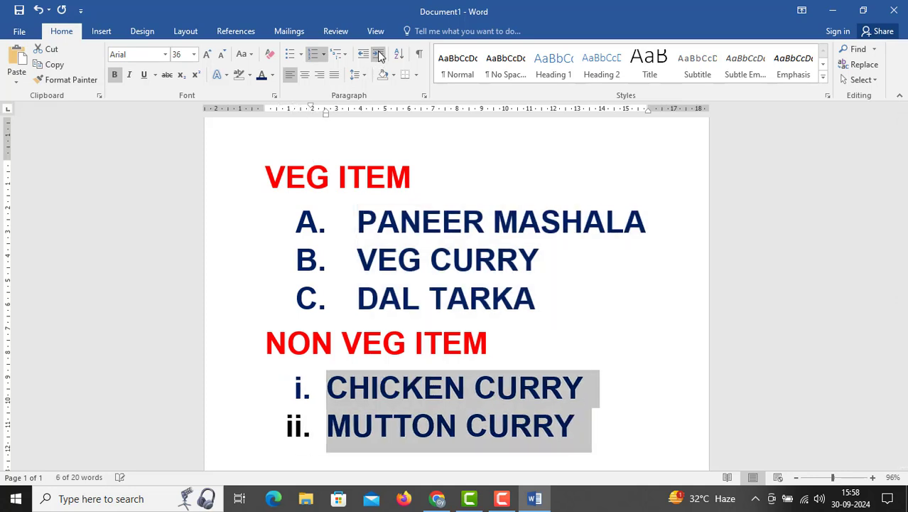
{"action": "left_click", "coordinate": [379, 57]}
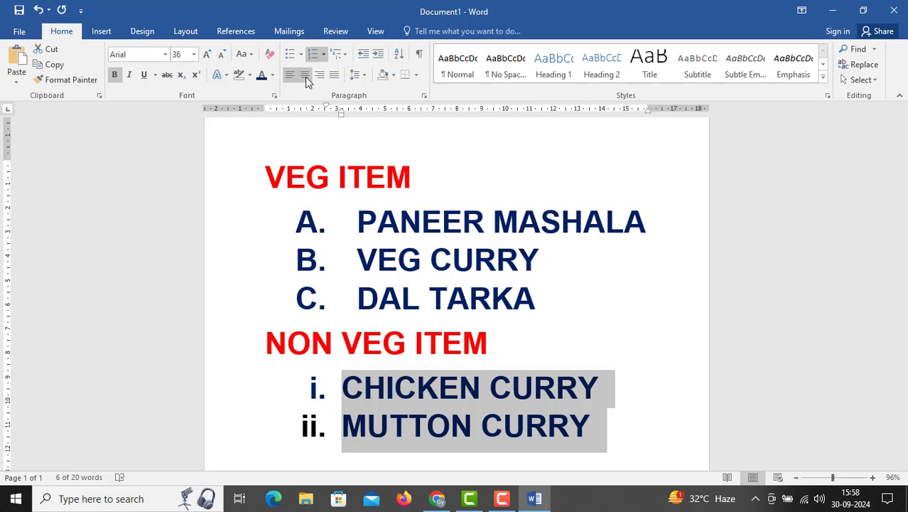
Set the font size of the whole menu text to 16
{"action": "left_click_drag", "start_coordinate": [265, 176], "coordinate": [570, 437]}
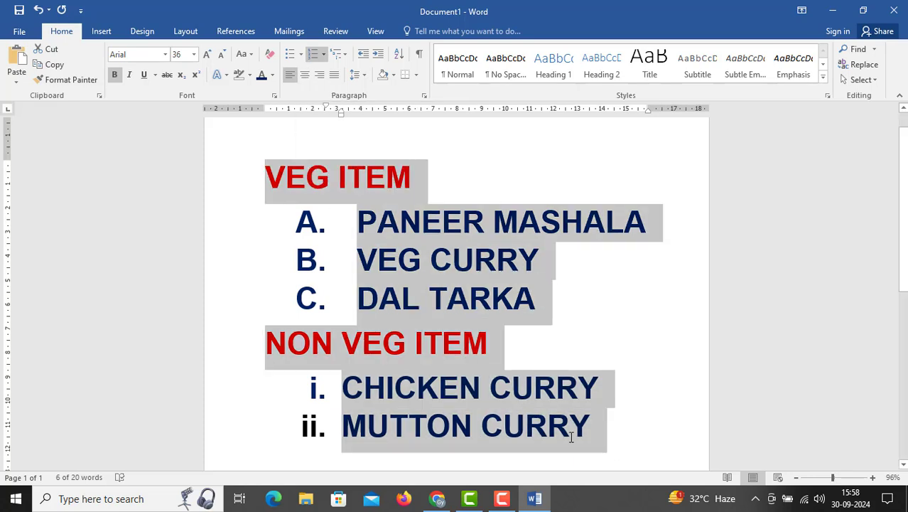
{"action": "left_click", "coordinate": [194, 55]}
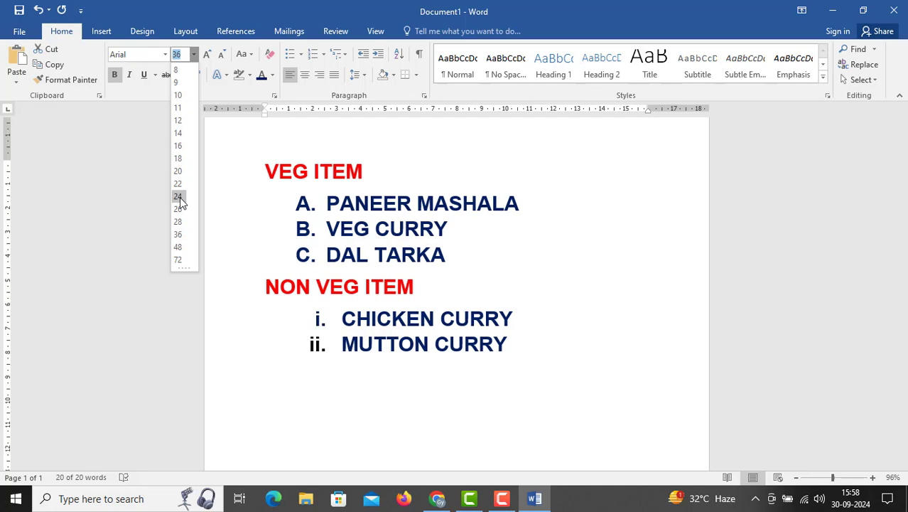
{"action": "left_click", "coordinate": [179, 146]}
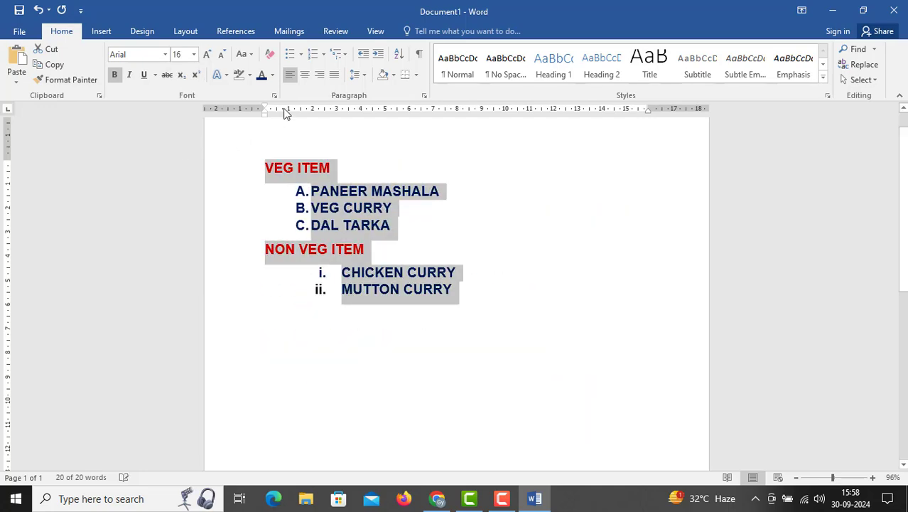
Try centre, right and left alignment on the whole menu text, ending with justified alignment
{"action": "left_click", "coordinate": [305, 78]}
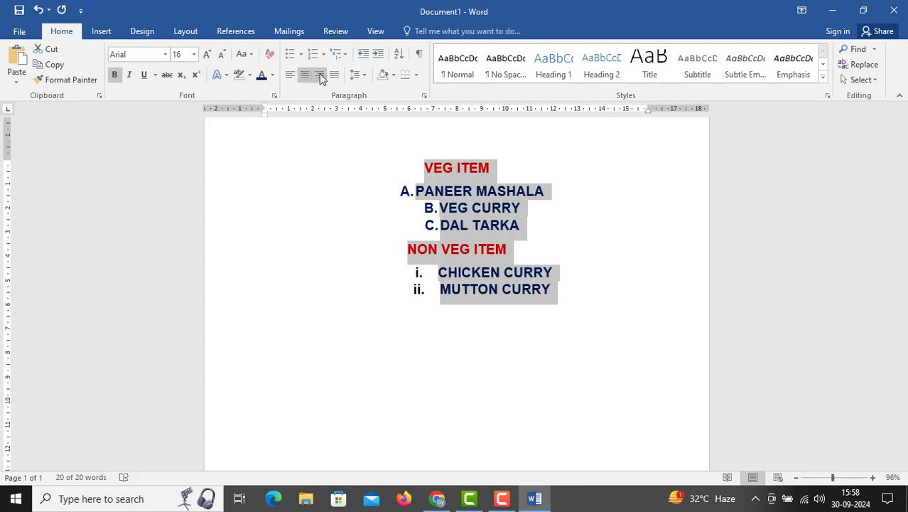
{"action": "left_click", "coordinate": [320, 78]}
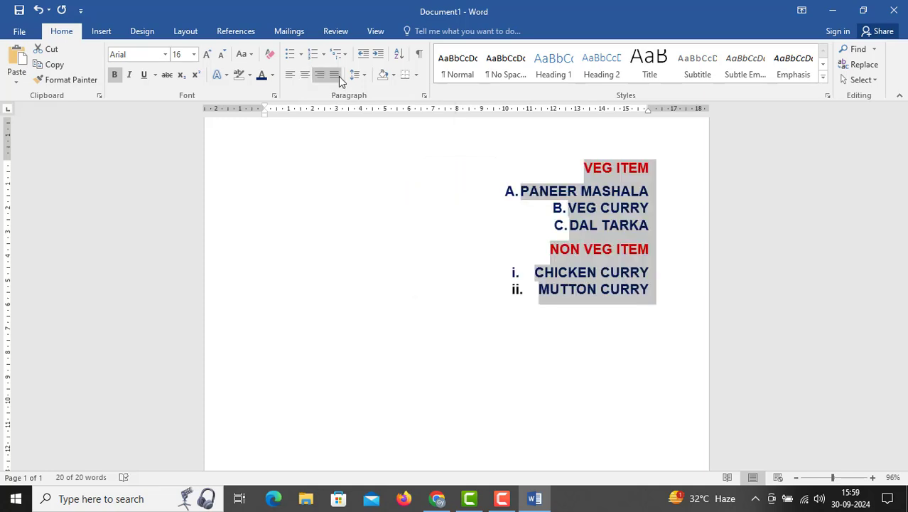
{"action": "left_click", "coordinate": [339, 76]}
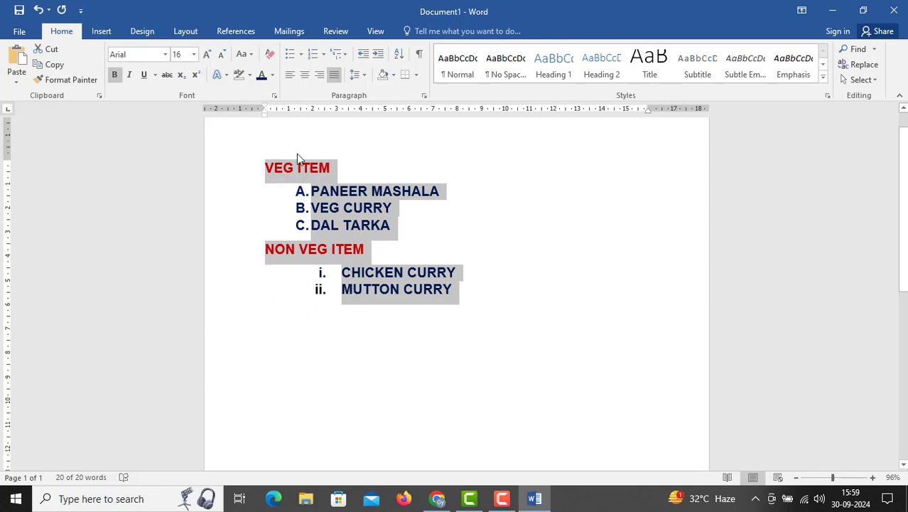
{"action": "left_click", "coordinate": [290, 75]}
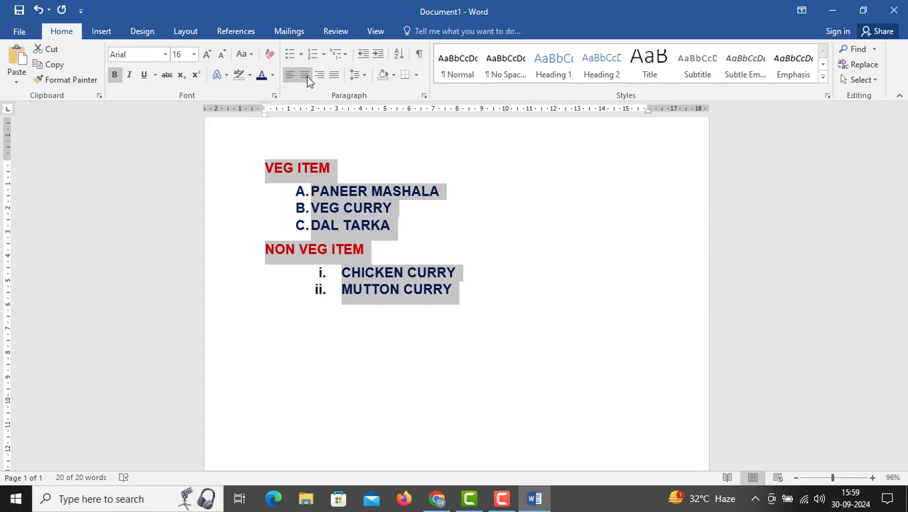
{"action": "left_click", "coordinate": [301, 81]}
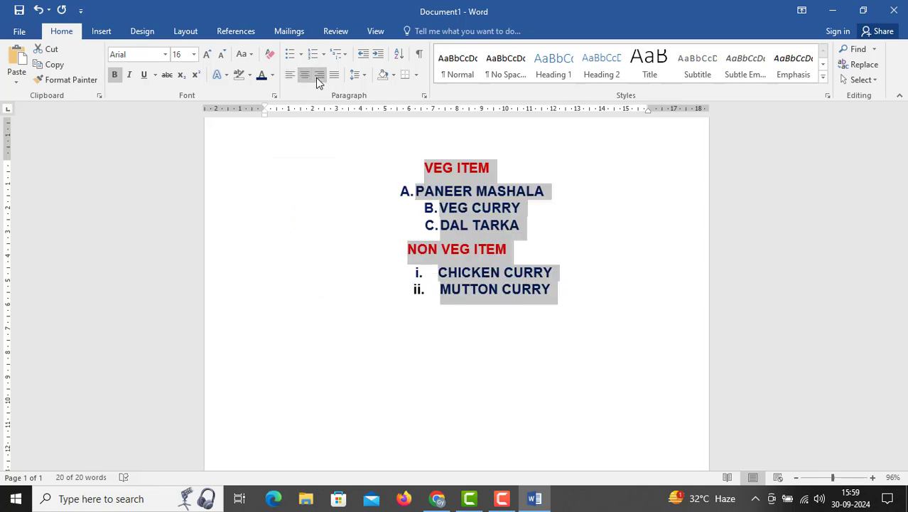
{"action": "left_click", "coordinate": [318, 79]}
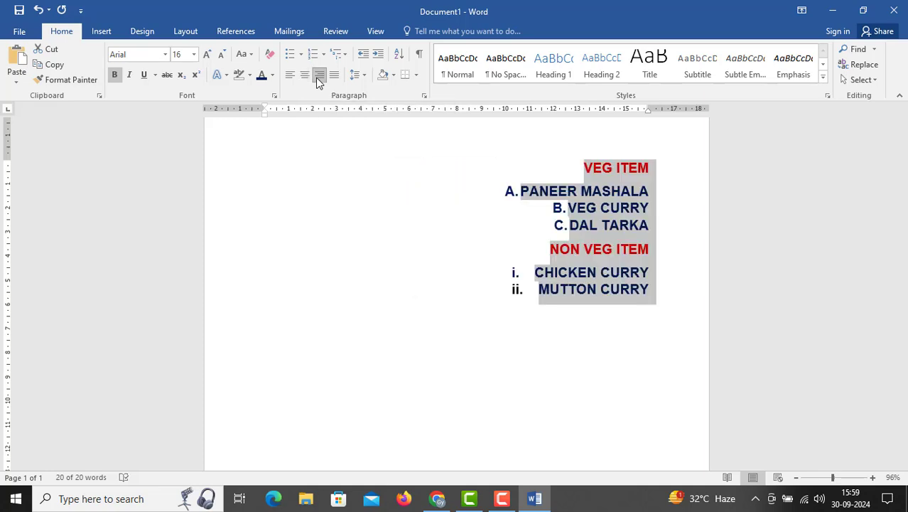
{"action": "left_click", "coordinate": [291, 77]}
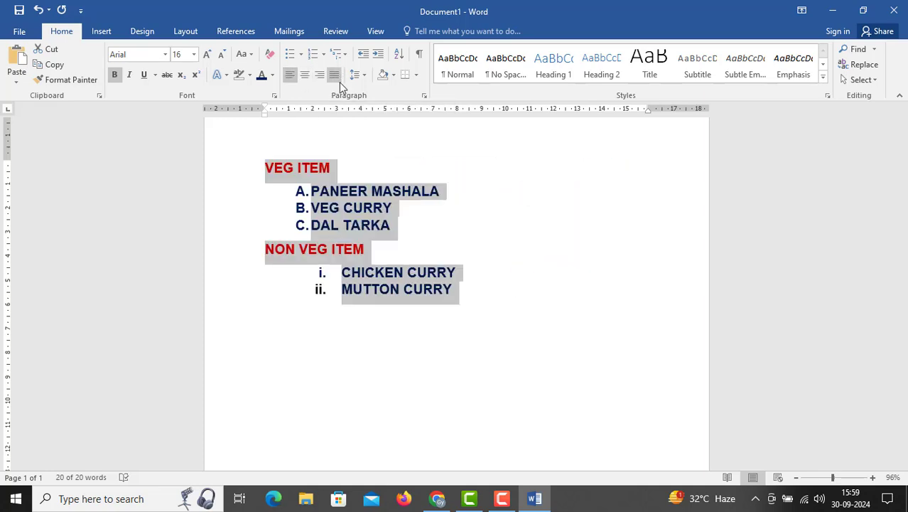
{"action": "left_click", "coordinate": [305, 74]}
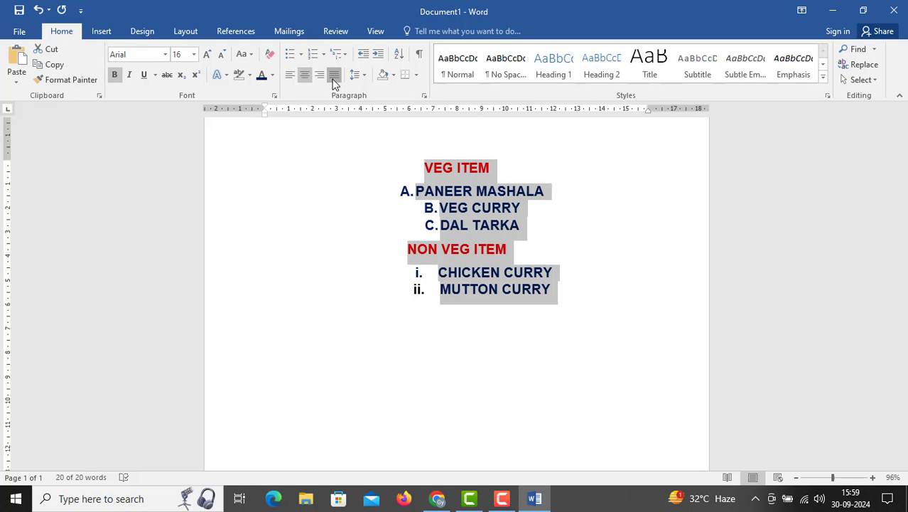
{"action": "left_click", "coordinate": [334, 74]}
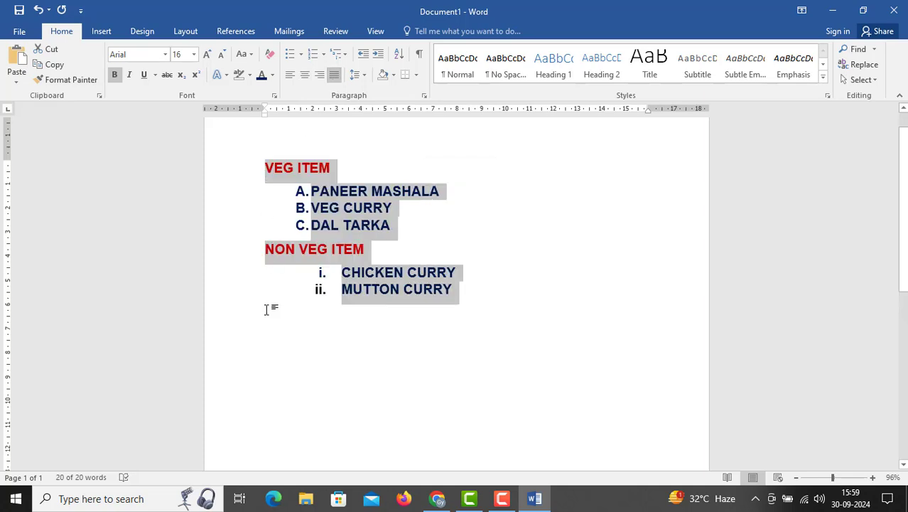
Set the line spacing of the whole menu text to 2.5
{"action": "left_click", "coordinate": [358, 75]}
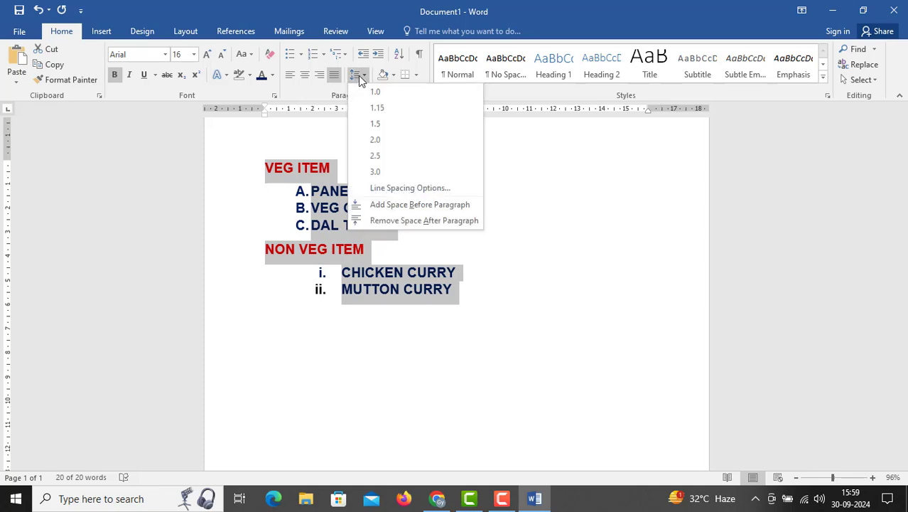
{"action": "left_click", "coordinate": [358, 76]}
{"action": "left_click", "coordinate": [358, 76]}
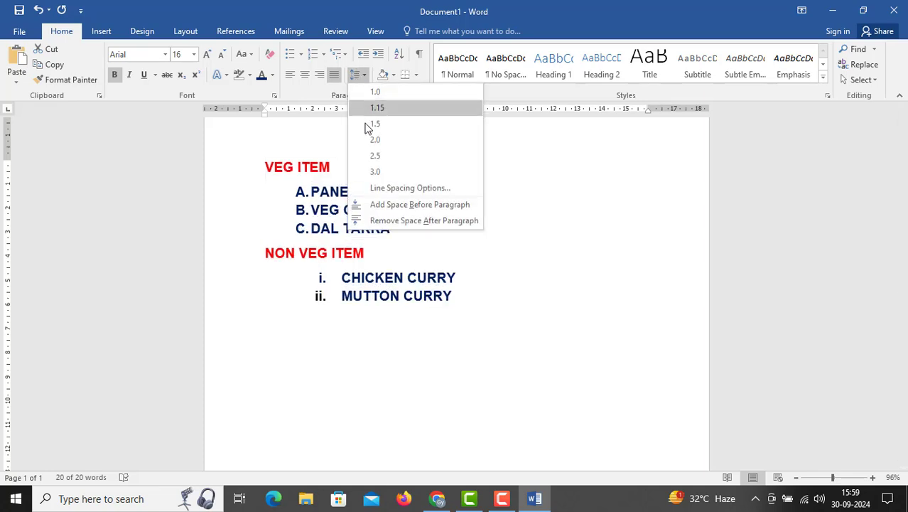
{"action": "left_click", "coordinate": [373, 154]}
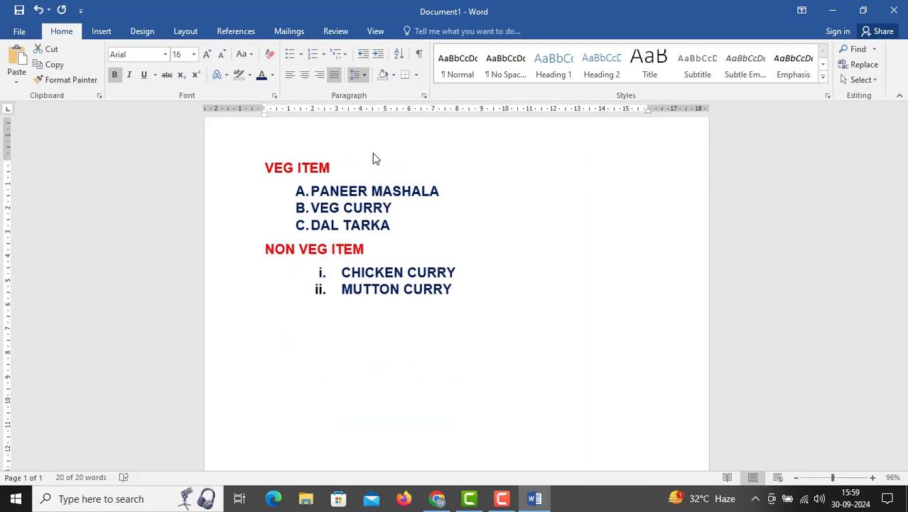
Try line spacings of 1.5 and 3.0 on the whole menu text
{"action": "left_click", "coordinate": [362, 75]}
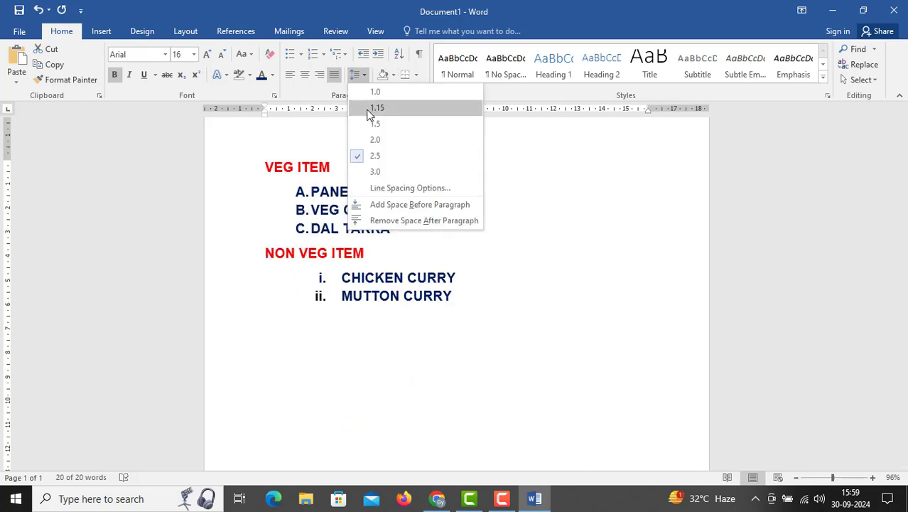
{"action": "left_click", "coordinate": [373, 124]}
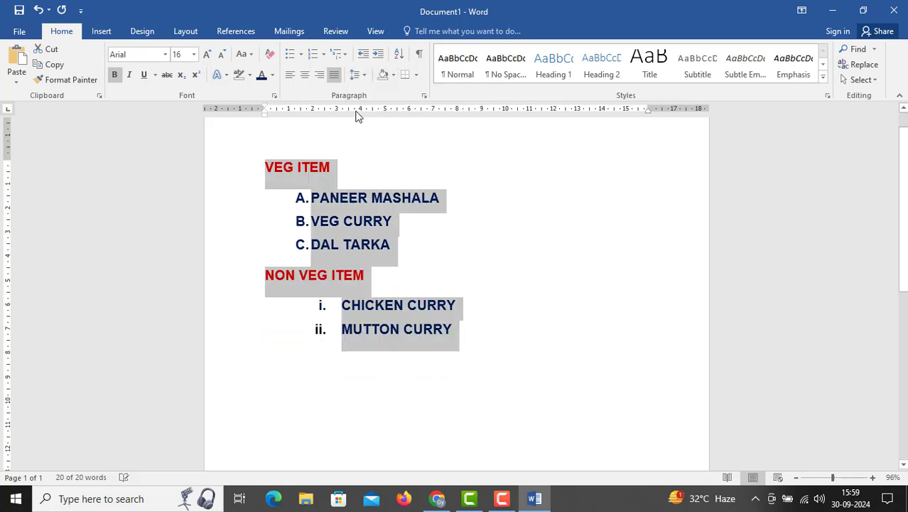
{"action": "left_click", "coordinate": [351, 76]}
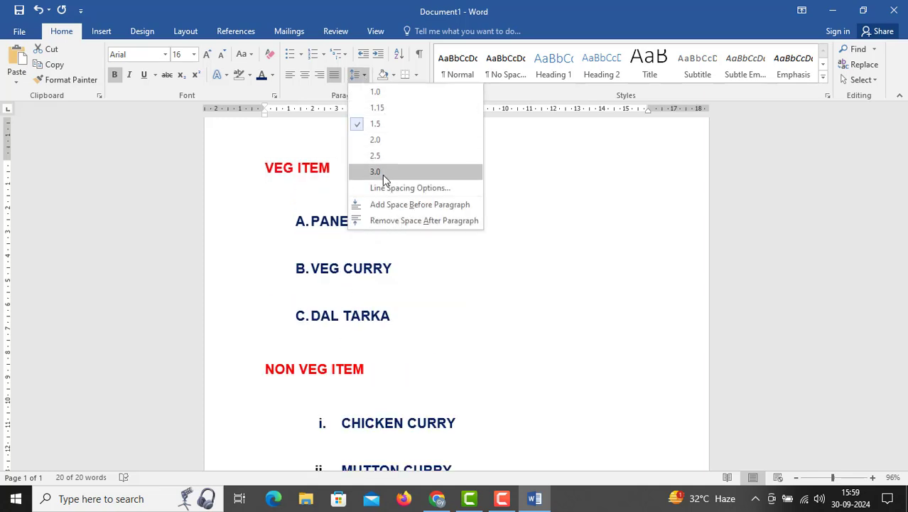
{"action": "left_click", "coordinate": [382, 175]}
{"action": "scroll", "coordinate": [341, 326], "scroll_direction": "down", "scroll_amount": 3}
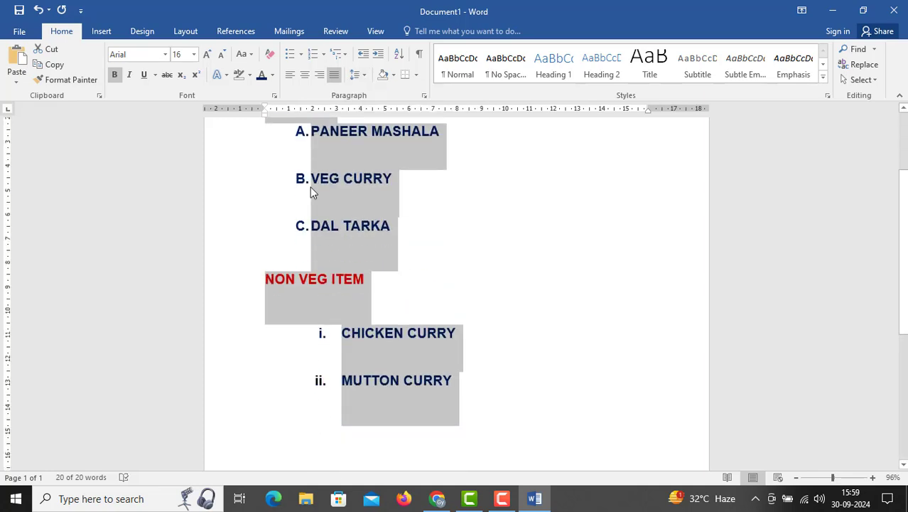
{"action": "scroll", "coordinate": [341, 356], "scroll_direction": "up", "scroll_amount": 3}
Remove the space after paragraphs throughout the whole menu text
{"action": "left_click", "coordinate": [283, 169]}
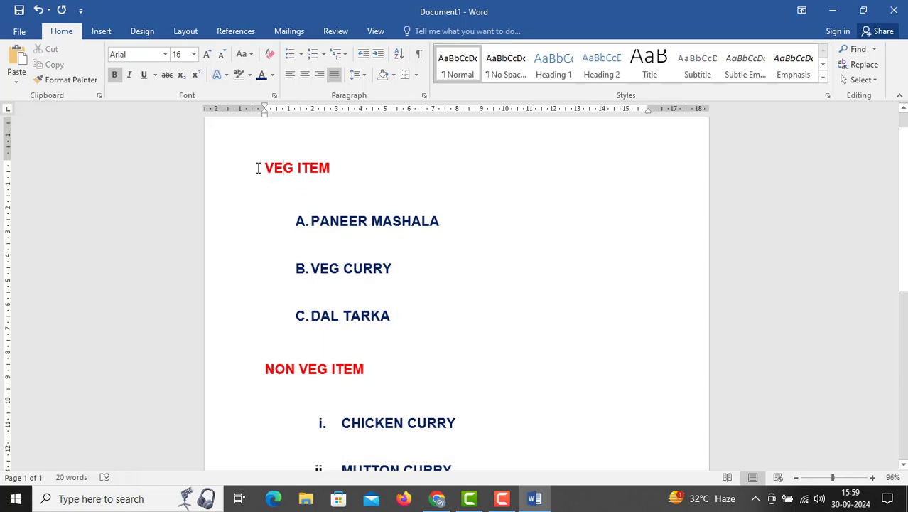
{"action": "triple_click", "coordinate": [290, 169]}
{"action": "left_click", "coordinate": [376, 207]}
{"action": "left_click_drag", "start_coordinate": [264, 169], "coordinate": [370, 401]}
{"action": "left_click_drag", "start_coordinate": [428, 480], "coordinate": [482, 265]}
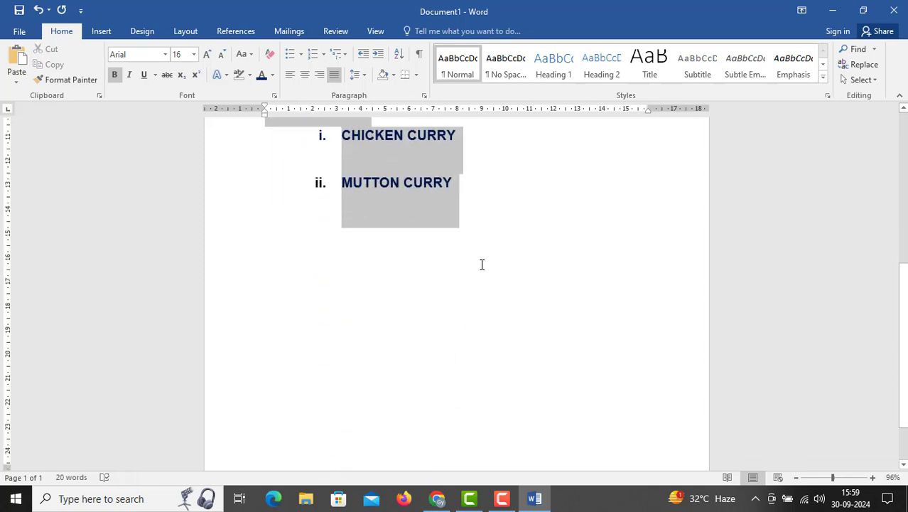
{"action": "scroll", "coordinate": [464, 314], "scroll_direction": "up", "scroll_amount": 5}
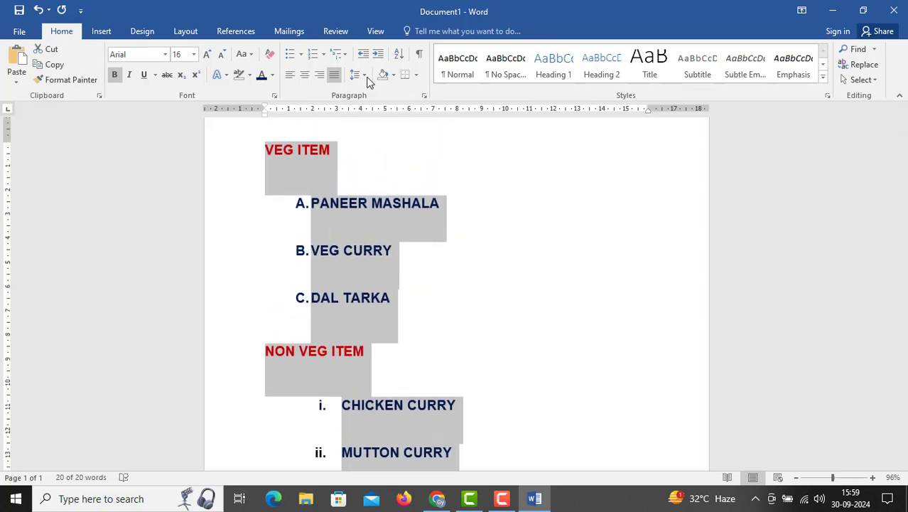
{"action": "left_click", "coordinate": [364, 76]}
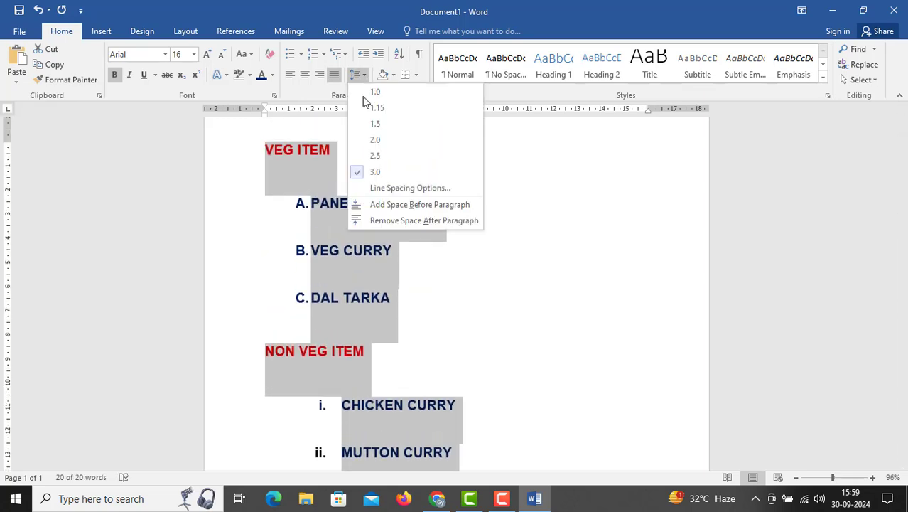
{"action": "left_click", "coordinate": [376, 222]}
Set the line spacing of the VEG ITEM heading and its three dishes to 1.5
{"action": "left_click_drag", "start_coordinate": [267, 148], "coordinate": [409, 298]}
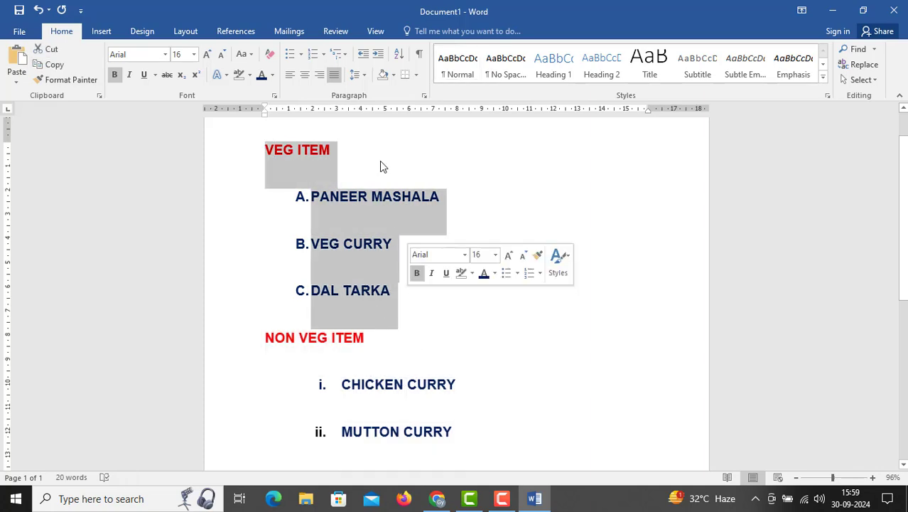
{"action": "left_click", "coordinate": [358, 74]}
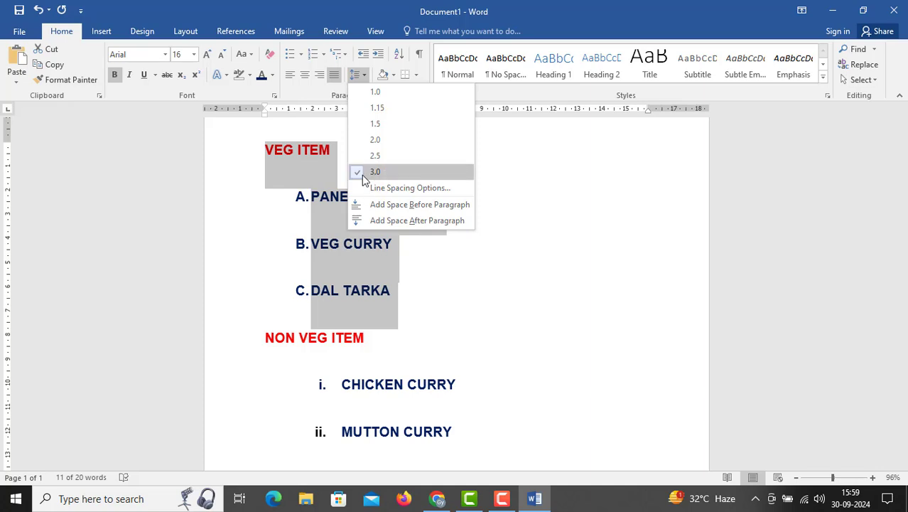
{"action": "left_click", "coordinate": [380, 124]}
Try a line spacing of 1.0 on the NON VEG ITEM heading and its two dishes, ending with 1.5
{"action": "left_click_drag", "start_coordinate": [263, 245], "coordinate": [532, 372]}
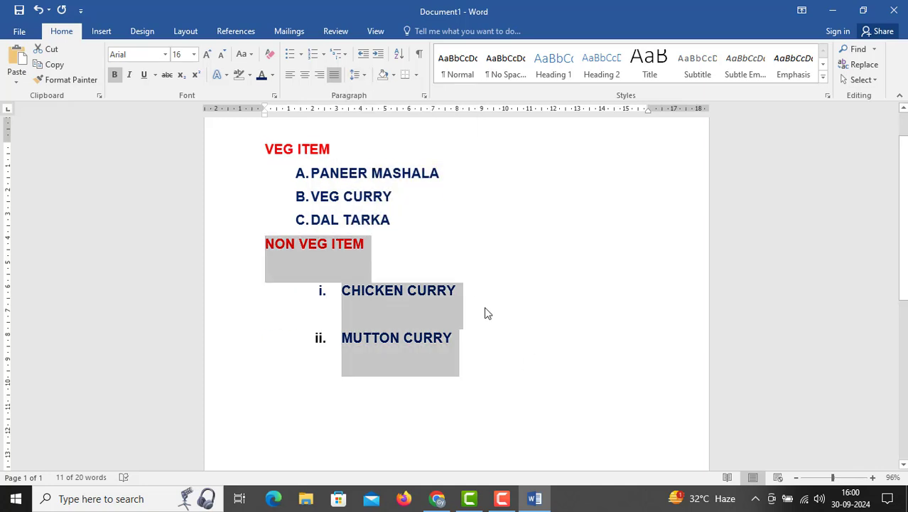
{"action": "left_click", "coordinate": [360, 80]}
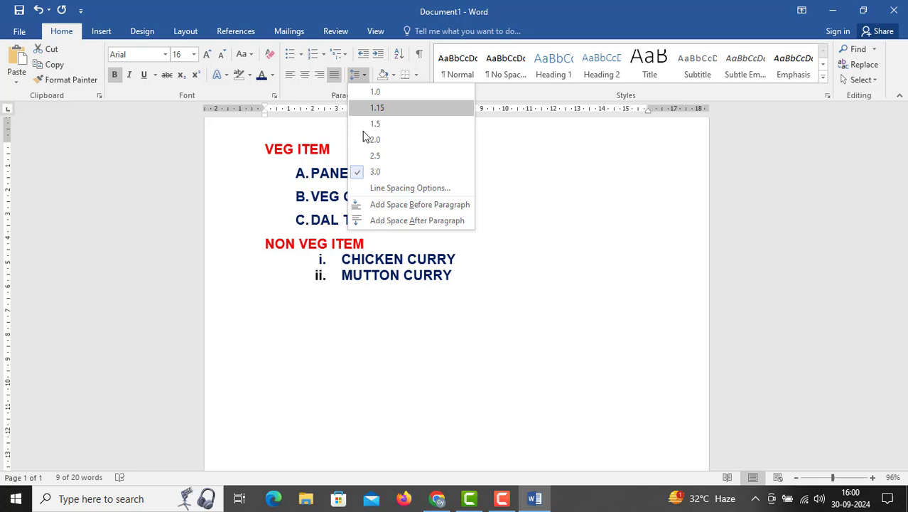
{"action": "left_click", "coordinate": [374, 93]}
{"action": "left_click_drag", "start_coordinate": [266, 243], "coordinate": [425, 278]}
{"action": "left_click", "coordinate": [360, 74]}
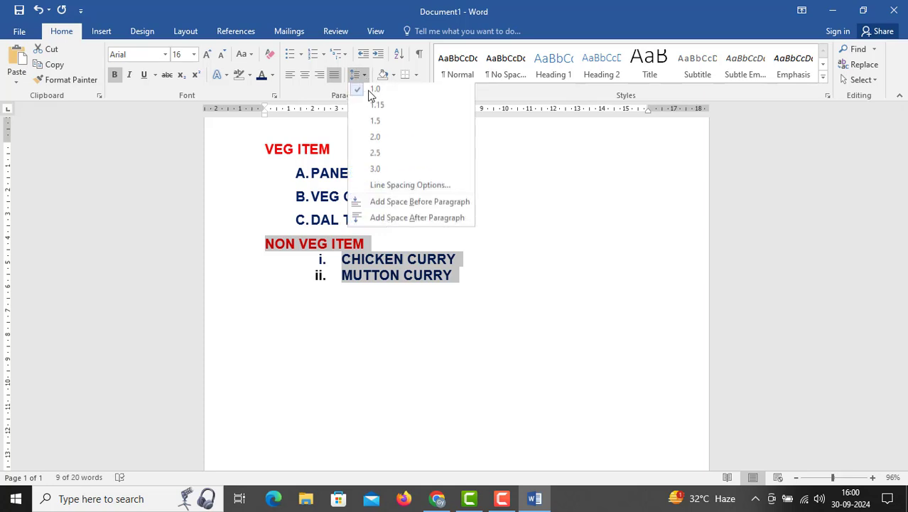
{"action": "left_click", "coordinate": [375, 125]}
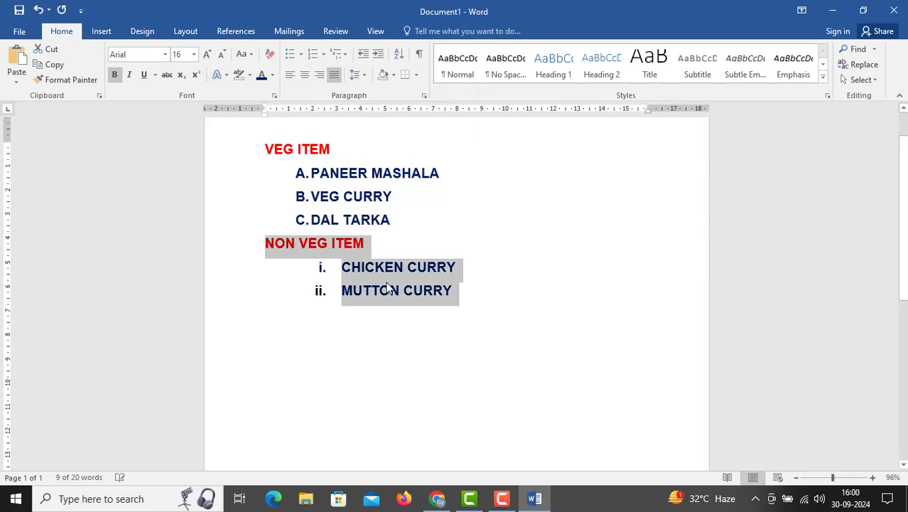
Open the line spacing choices for the CHICKEN CURRY and MUTTON CURRY lines
{"action": "left_click_drag", "start_coordinate": [342, 267], "coordinate": [455, 294]}
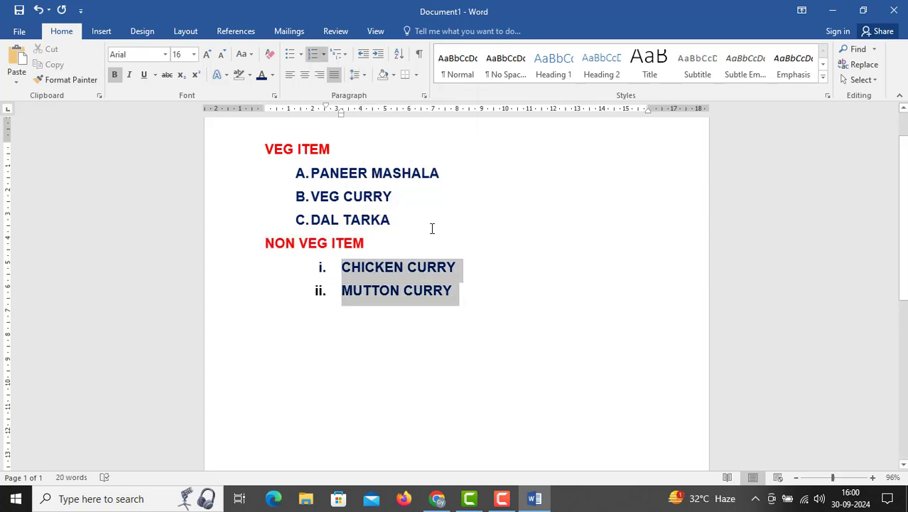
{"action": "left_click", "coordinate": [362, 77]}
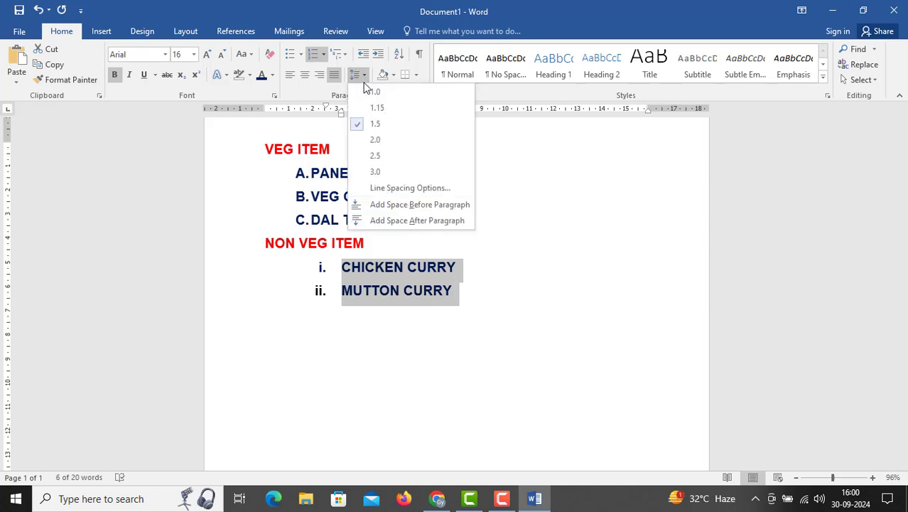
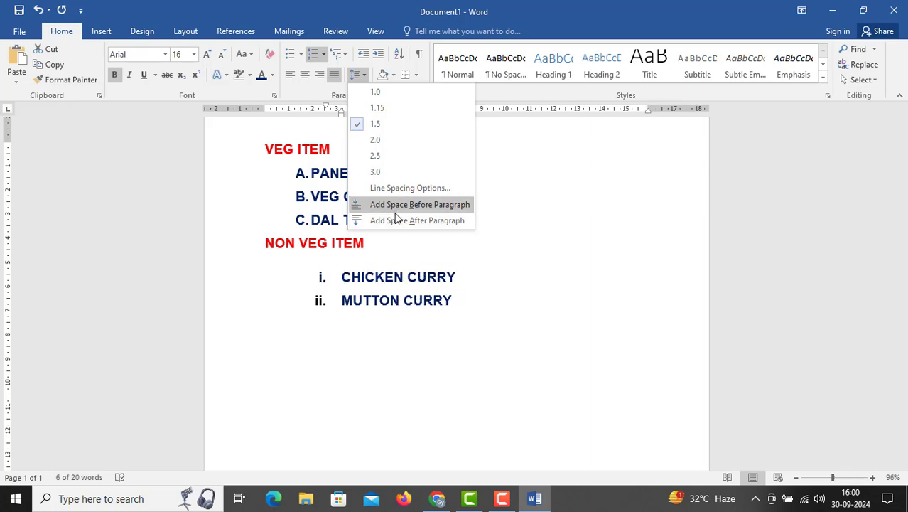
Add space after the CHICKEN CURRY and MUTTON CURRY paragraphs, and remove that space again
{"action": "left_click", "coordinate": [396, 223]}
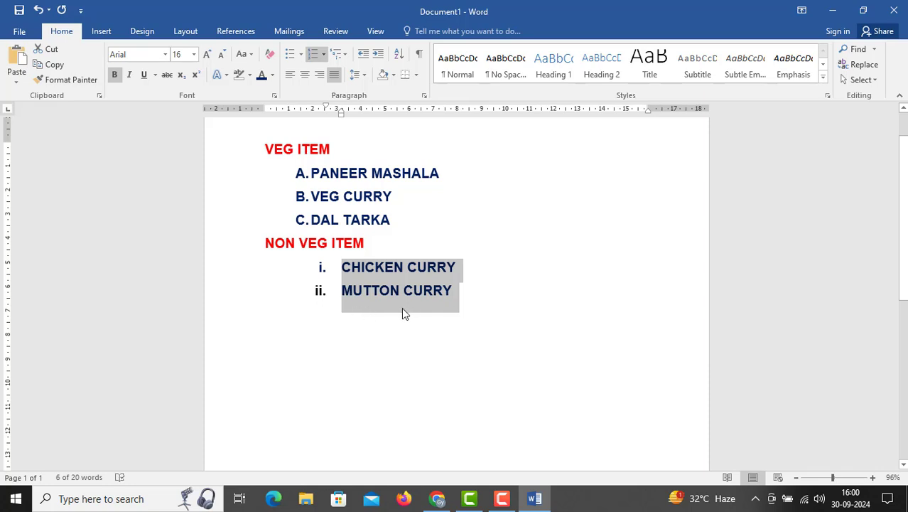
{"action": "left_click", "coordinate": [358, 74]}
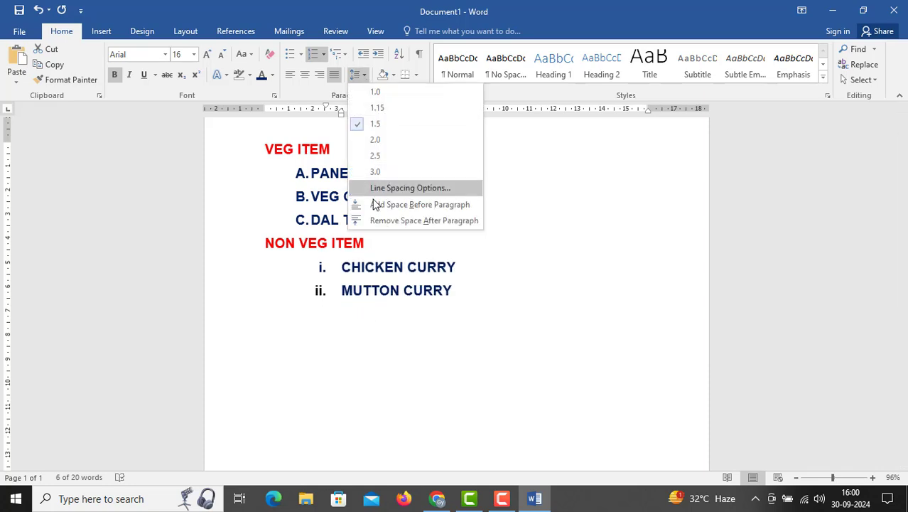
{"action": "left_click", "coordinate": [378, 222]}
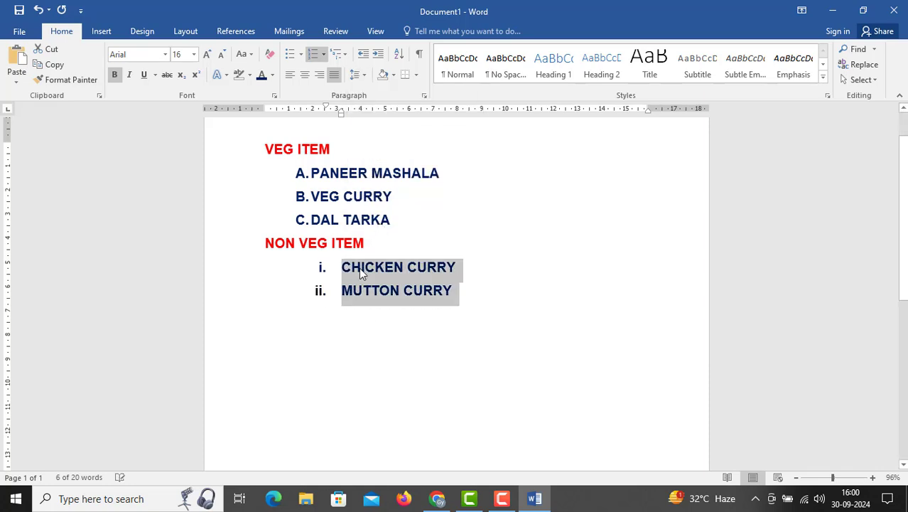
Add space before the CHICKEN CURRY and MUTTON CURRY paragraphs, and remove that space again
{"action": "left_click", "coordinate": [365, 75]}
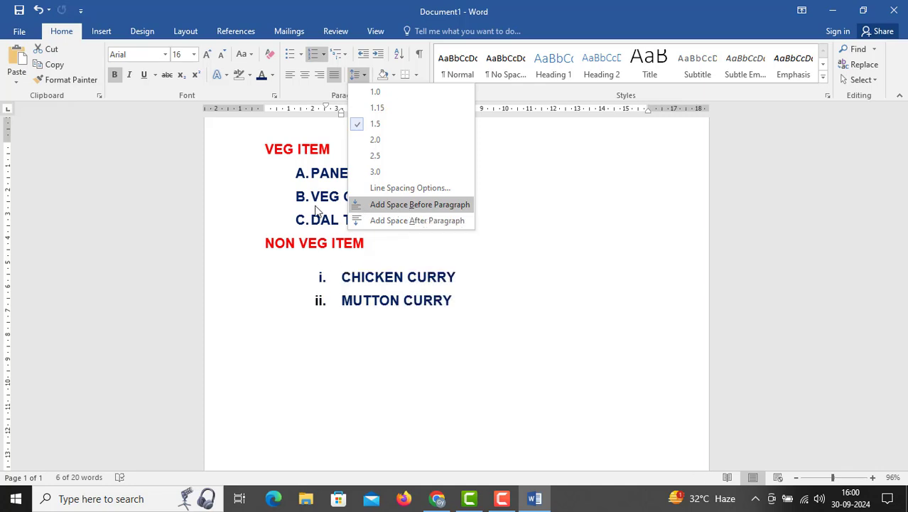
{"action": "left_click", "coordinate": [392, 203]}
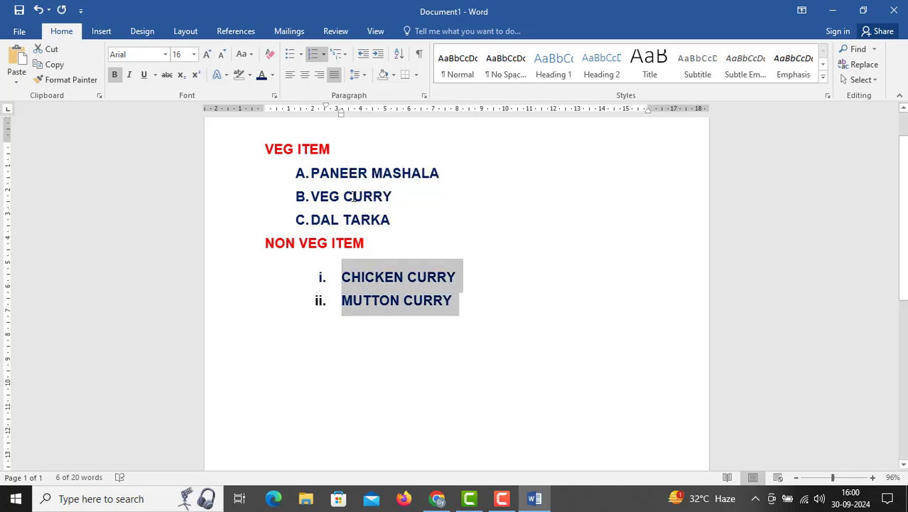
{"action": "left_click", "coordinate": [366, 74]}
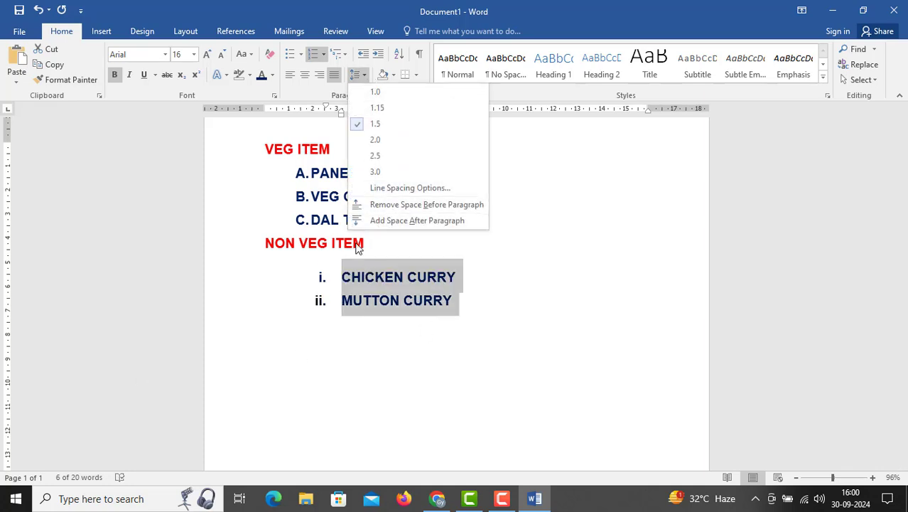
{"action": "left_click", "coordinate": [389, 205]}
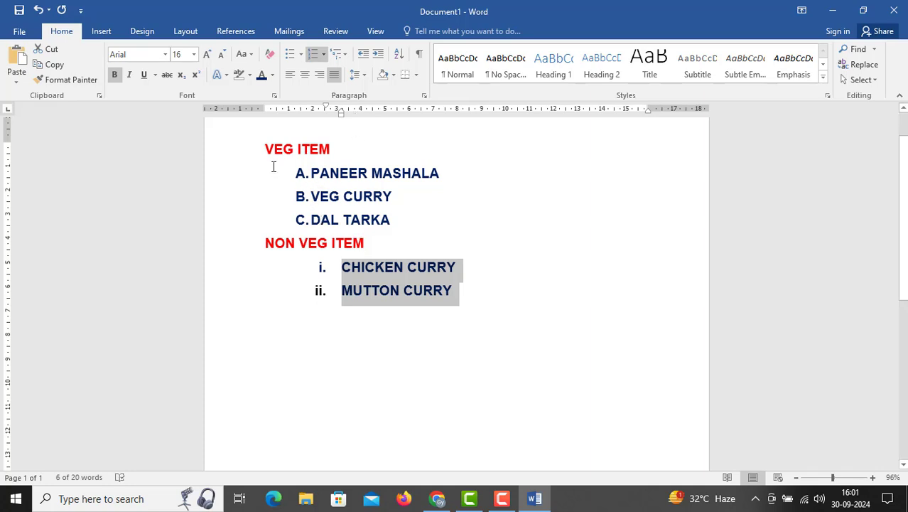
{"action": "left_click_drag", "start_coordinate": [262, 151], "coordinate": [478, 236]}
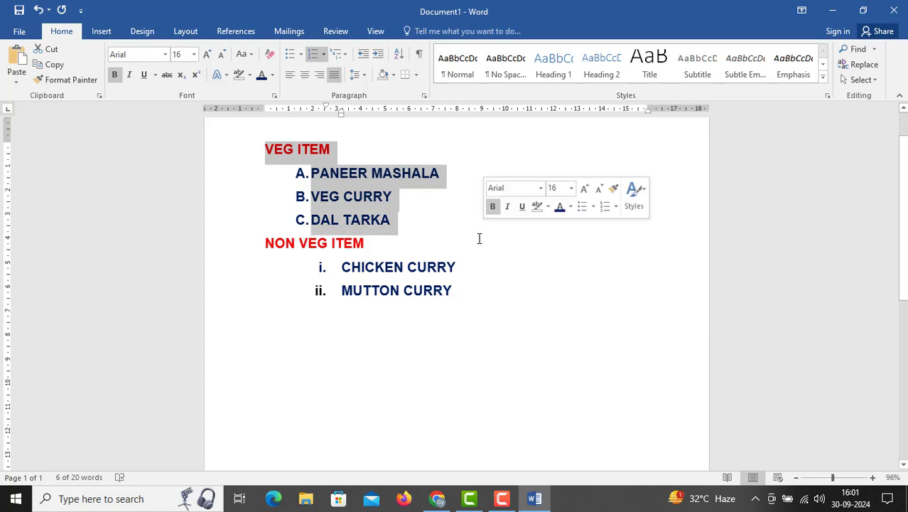
{"action": "left_click", "coordinate": [344, 288]}
{"action": "left_click_drag", "start_coordinate": [263, 260], "coordinate": [568, 290]}
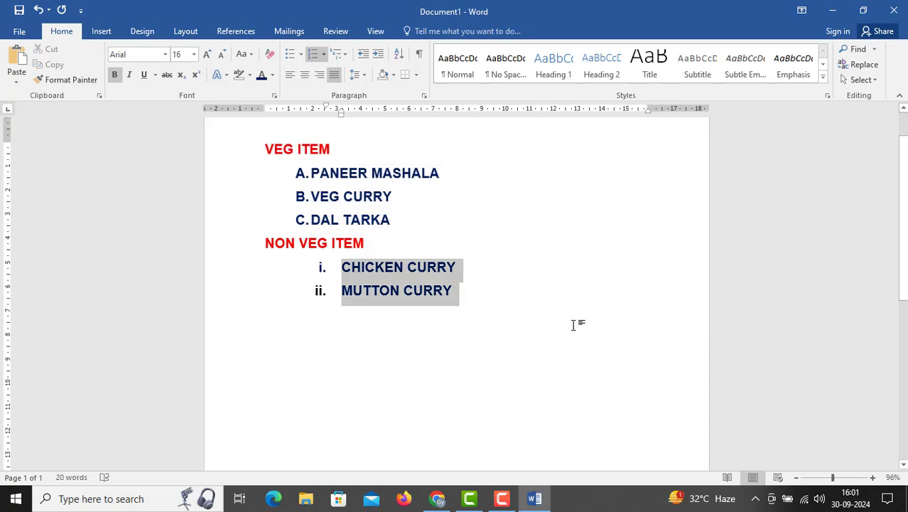
{"action": "left_click", "coordinate": [380, 290]}
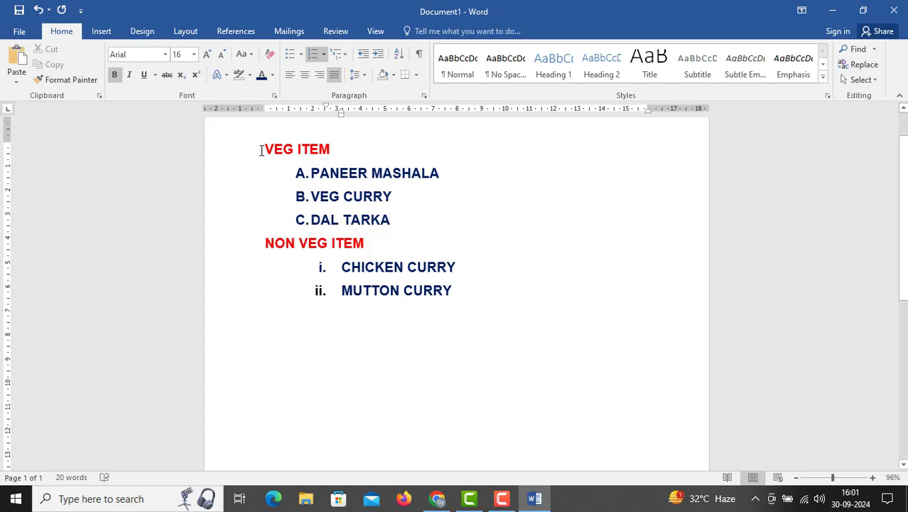
Shade the whole menu text light orange, and set its shading back to No Color
{"action": "left_click_drag", "start_coordinate": [265, 149], "coordinate": [437, 300]}
{"action": "left_click", "coordinate": [395, 75]}
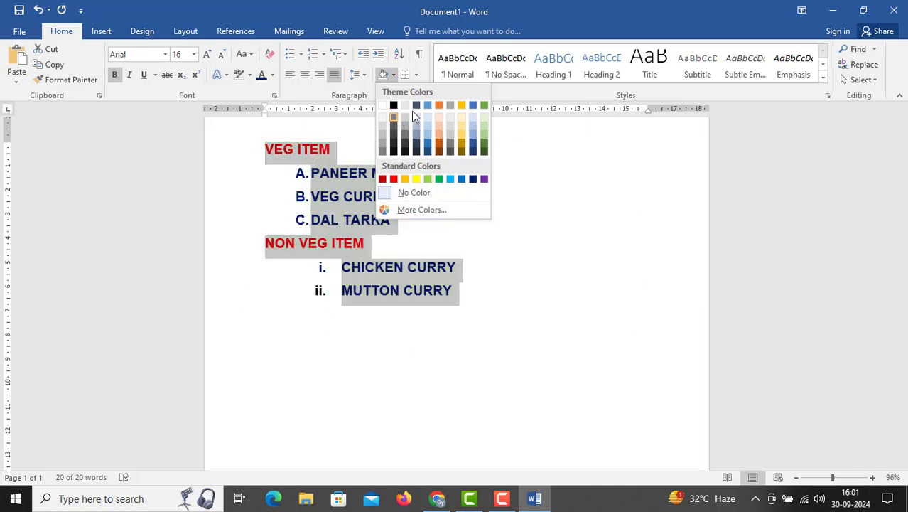
{"action": "left_click", "coordinate": [439, 135]}
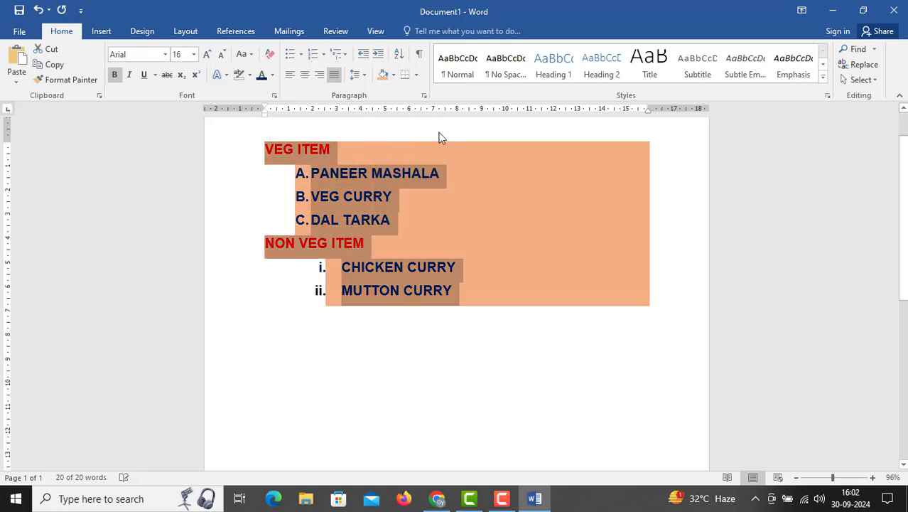
{"action": "left_click", "coordinate": [277, 155]}
{"action": "mouse_move", "coordinate": [265, 149]}
{"action": "left_mouse_down"}
{"action": "mouse_move", "coordinate": [450, 224]}
{"action": "mouse_move", "coordinate": [481, 290]}
{"action": "left_mouse_up"}
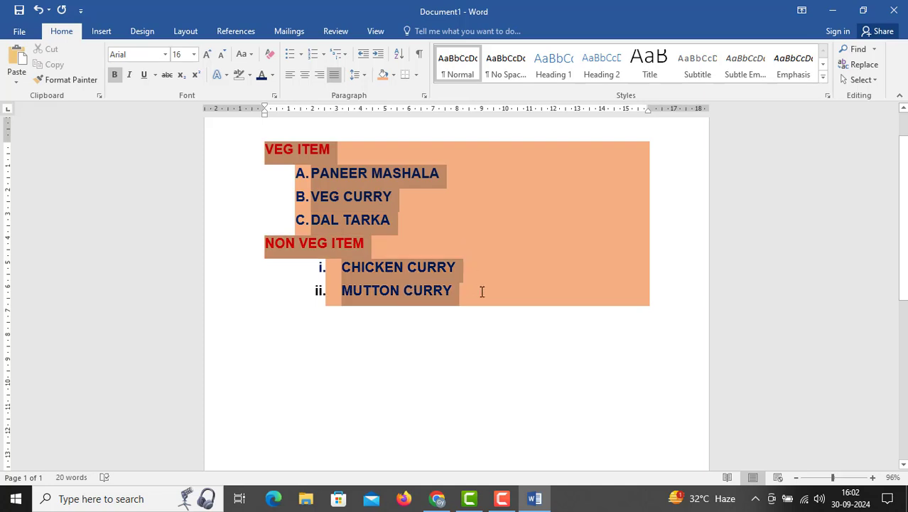
{"action": "left_click", "coordinate": [393, 76]}
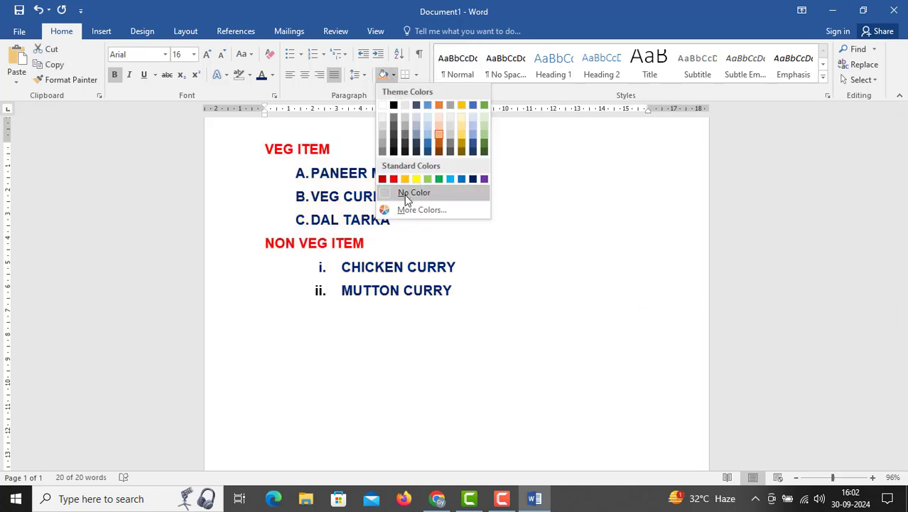
{"action": "left_click", "coordinate": [405, 195]}
{"action": "left_click", "coordinate": [261, 153]}
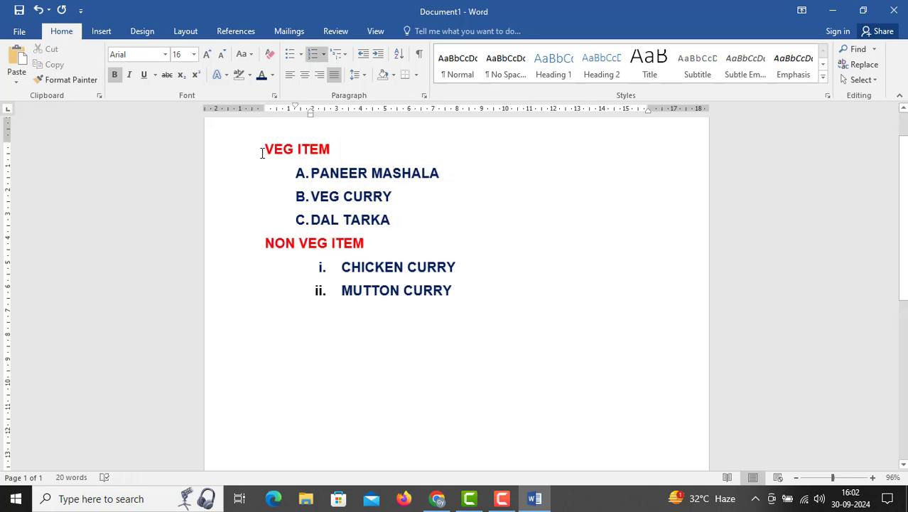
{"action": "key", "text": "ctrl+a"}
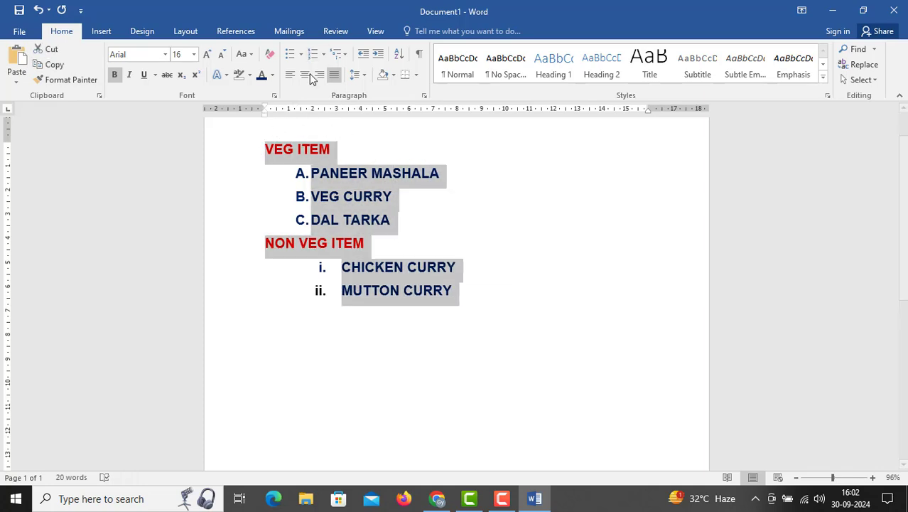
{"action": "left_click", "coordinate": [301, 54]}
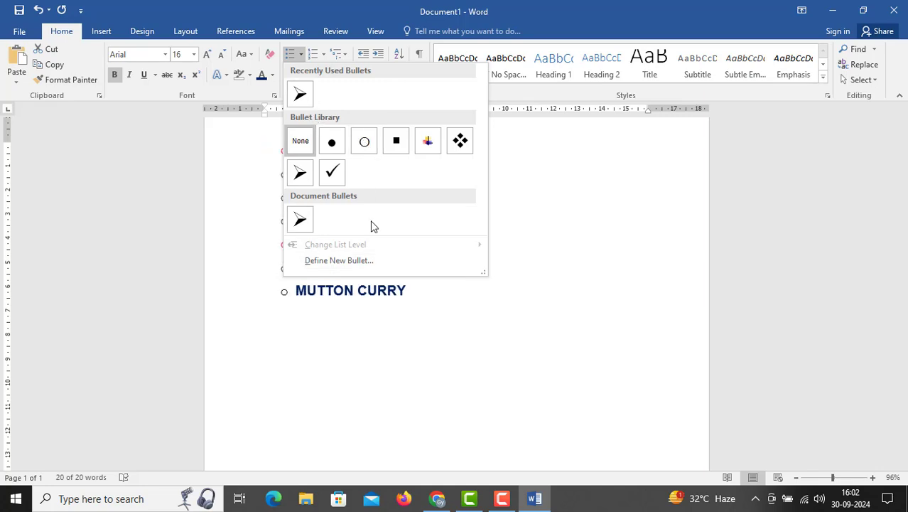
{"action": "left_click", "coordinate": [334, 310]}
{"action": "left_click", "coordinate": [301, 55]}
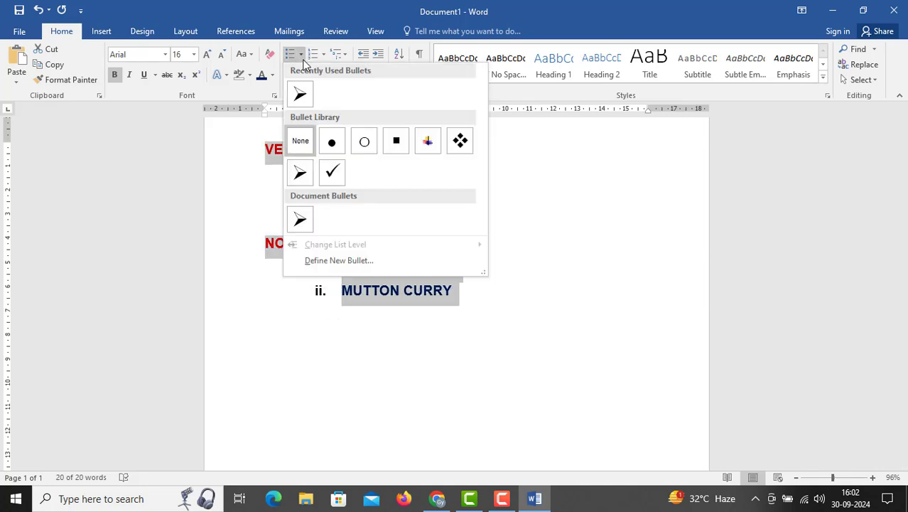
{"action": "left_click", "coordinate": [303, 60]}
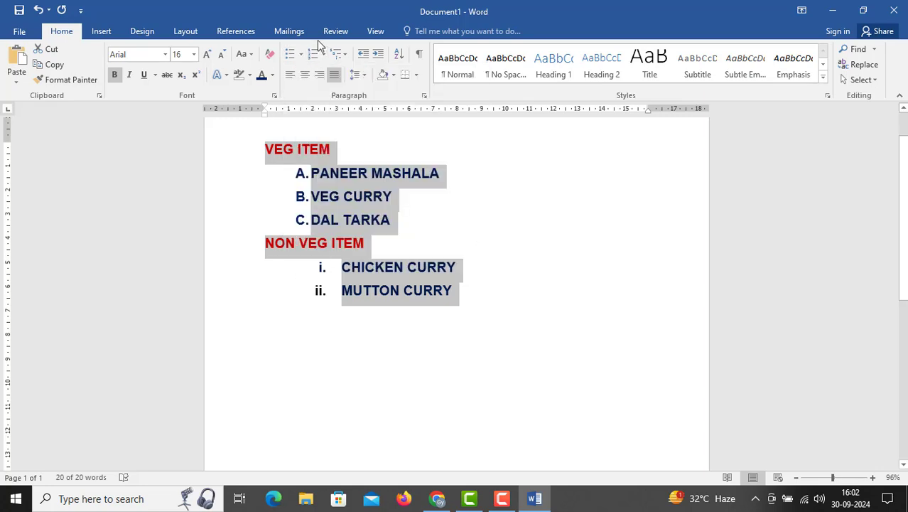
{"action": "left_click", "coordinate": [338, 206]}
Try to clear the list markers from the NON VEG ITEM section and the VEG ITEM section, headings included
{"action": "left_click_drag", "start_coordinate": [265, 244], "coordinate": [455, 291]}
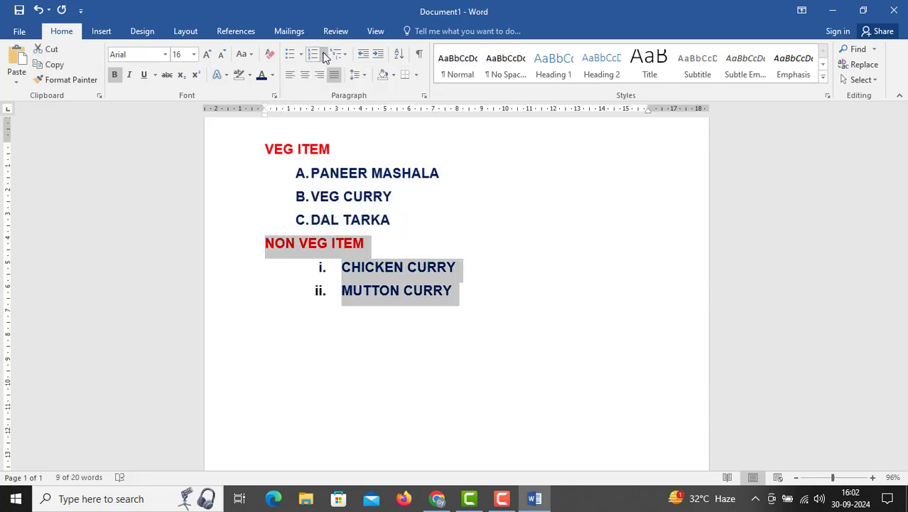
{"action": "left_click", "coordinate": [324, 54]}
{"action": "left_click", "coordinate": [300, 146]}
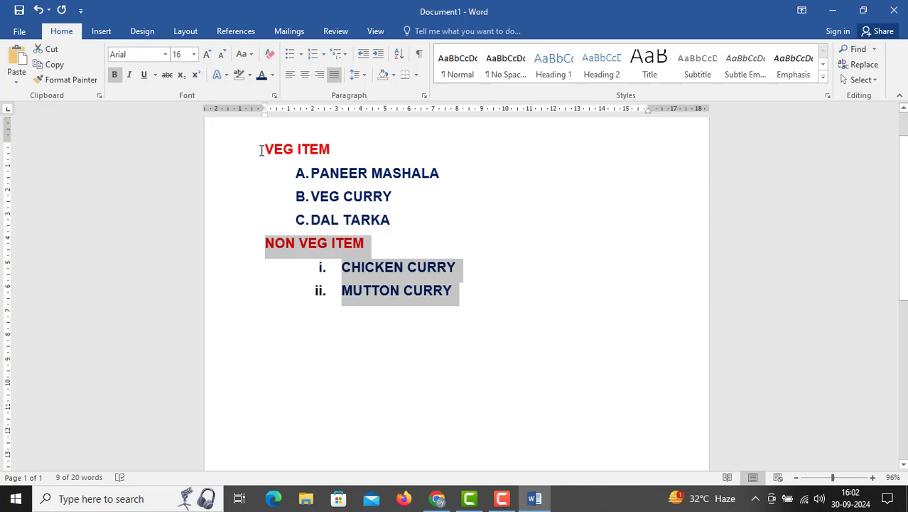
{"action": "left_click_drag", "start_coordinate": [264, 149], "coordinate": [396, 221]}
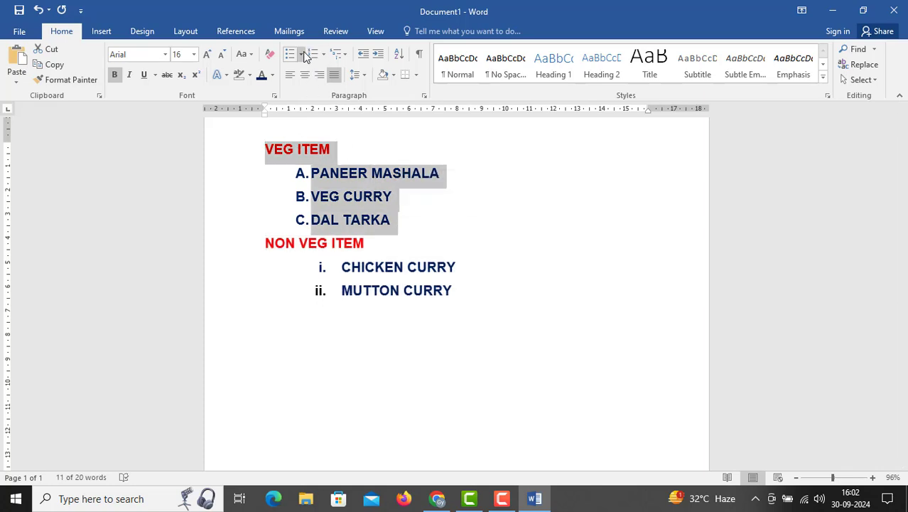
{"action": "left_click", "coordinate": [301, 54]}
{"action": "left_click", "coordinate": [301, 141]}
{"action": "left_click", "coordinate": [320, 199]}
Try to set the numbering to None for the NON VEG ITEM heading and its two dishes
{"action": "left_click_drag", "start_coordinate": [267, 147], "coordinate": [460, 304]}
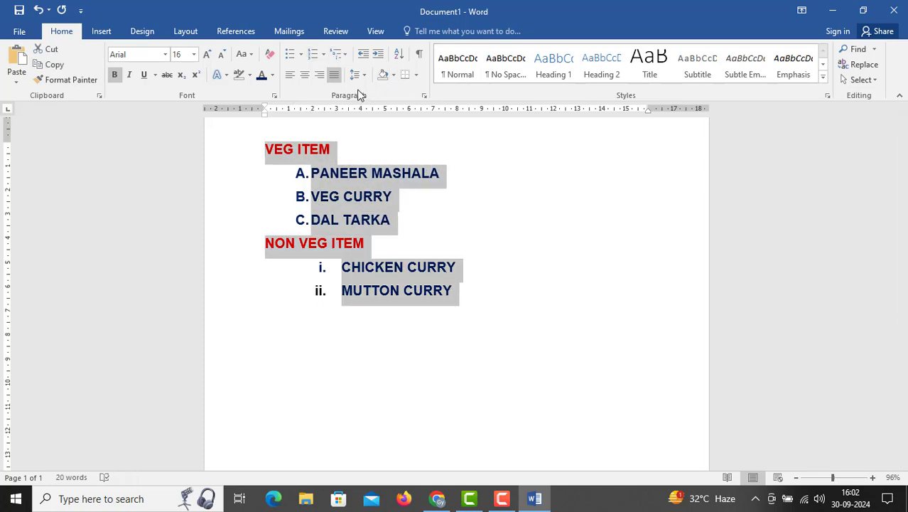
{"action": "left_click", "coordinate": [326, 57]}
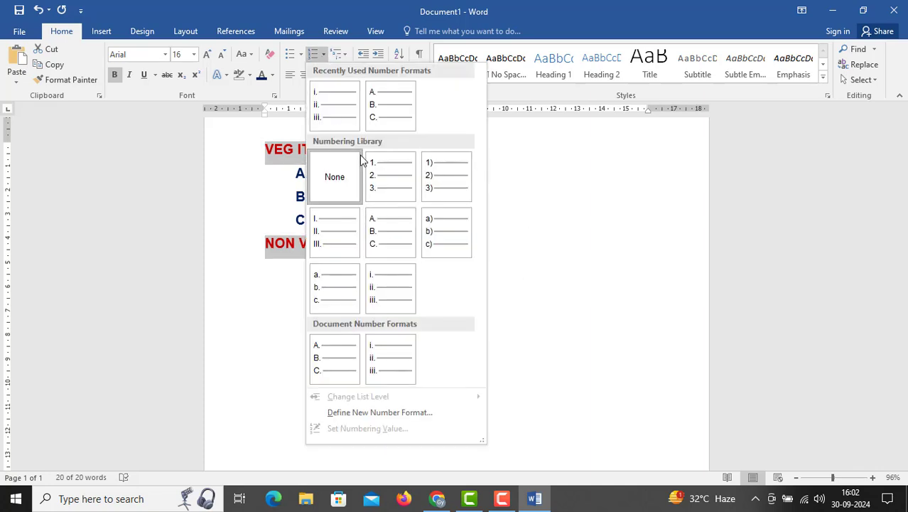
{"action": "left_click", "coordinate": [260, 213]}
{"action": "left_click_drag", "start_coordinate": [266, 243], "coordinate": [459, 305]}
{"action": "left_click", "coordinate": [324, 54]}
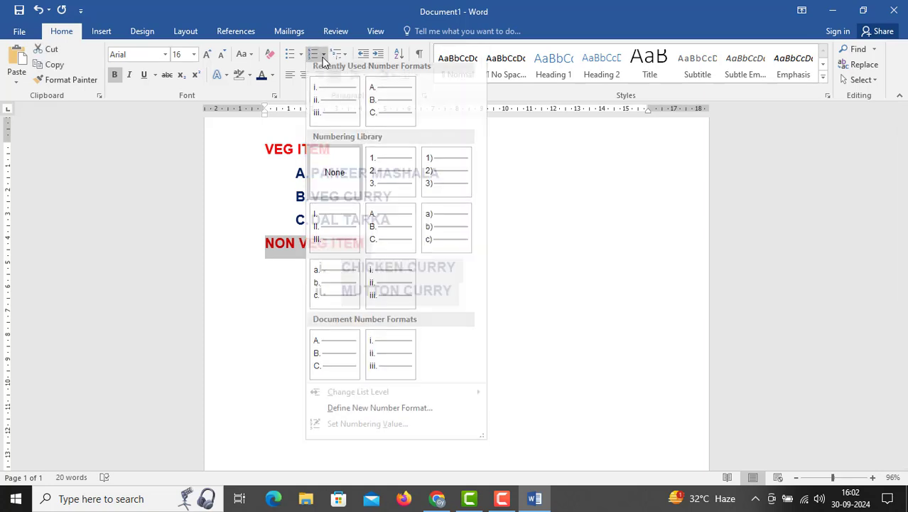
{"action": "left_click", "coordinate": [329, 174]}
{"action": "left_click", "coordinate": [410, 242]}
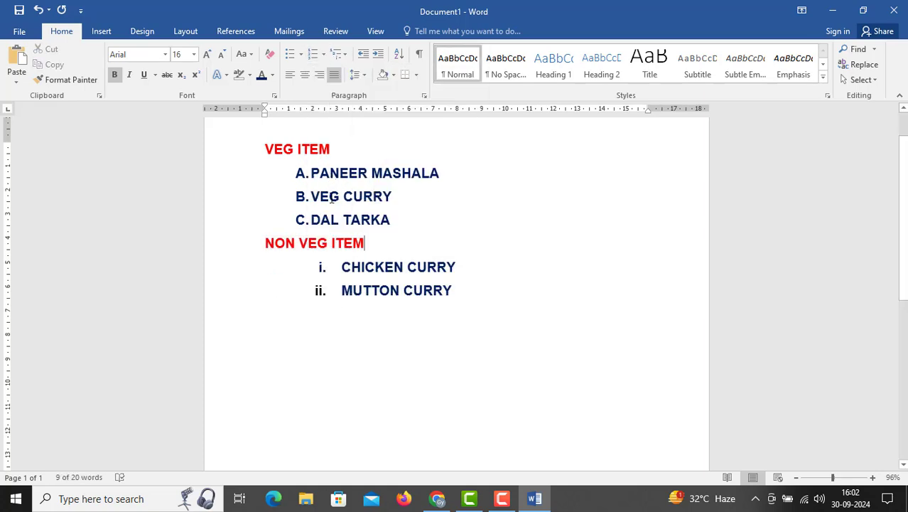
{"action": "left_click_drag", "start_coordinate": [290, 170], "coordinate": [432, 217]}
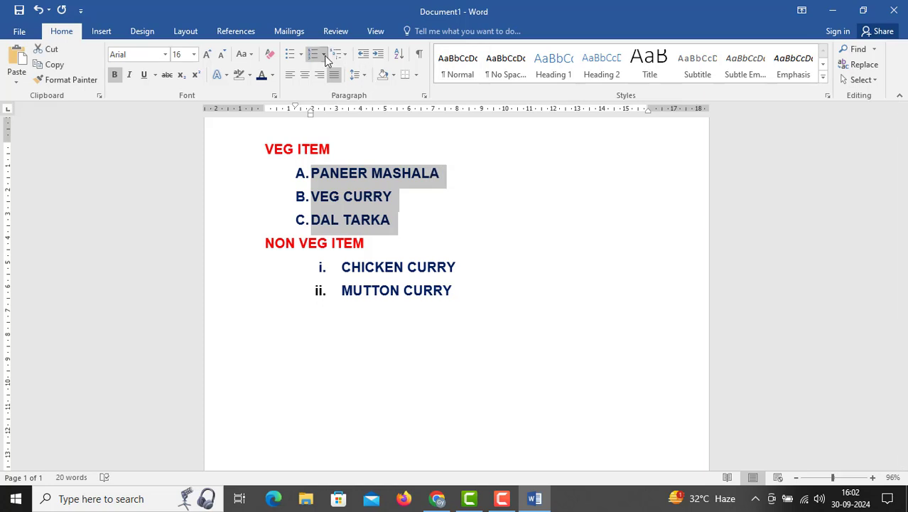
{"action": "left_click", "coordinate": [298, 173]}
{"action": "left_click_drag", "start_coordinate": [294, 173], "coordinate": [412, 222]}
{"action": "left_click_drag", "start_coordinate": [265, 149], "coordinate": [442, 220]}
{"action": "left_click", "coordinate": [429, 228]}
Remove the roman numbering from the CHICKEN CURRY and MUTTON CURRY lines
{"action": "left_click_drag", "start_coordinate": [318, 267], "coordinate": [476, 290]}
{"action": "left_click", "coordinate": [301, 54]}
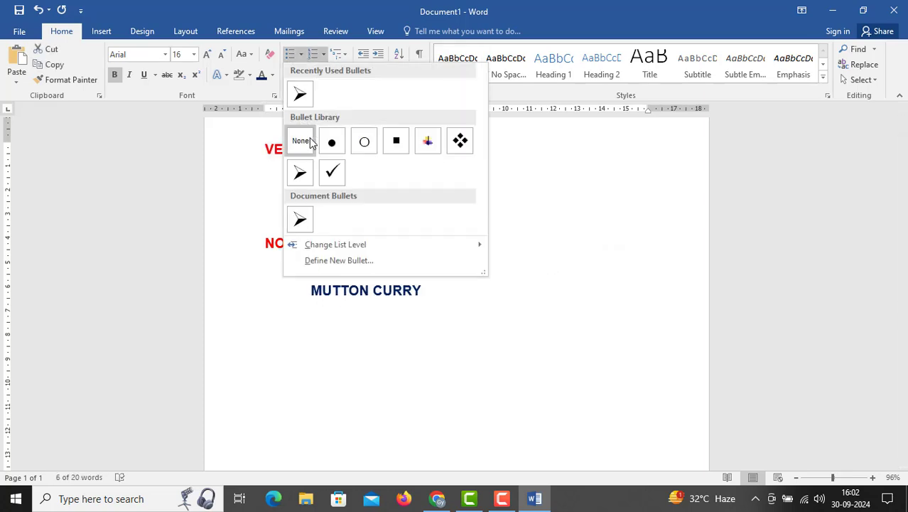
{"action": "left_click", "coordinate": [309, 143]}
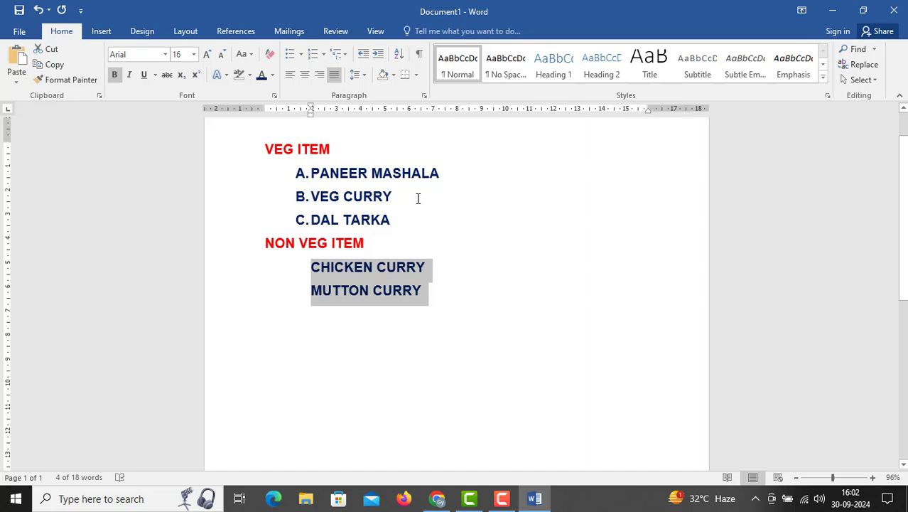
Remove the A, B, C lettering from the PANEER MASHALA, VEG CURRY and DAL TARKA lines
{"action": "left_click_drag", "start_coordinate": [297, 173], "coordinate": [434, 216]}
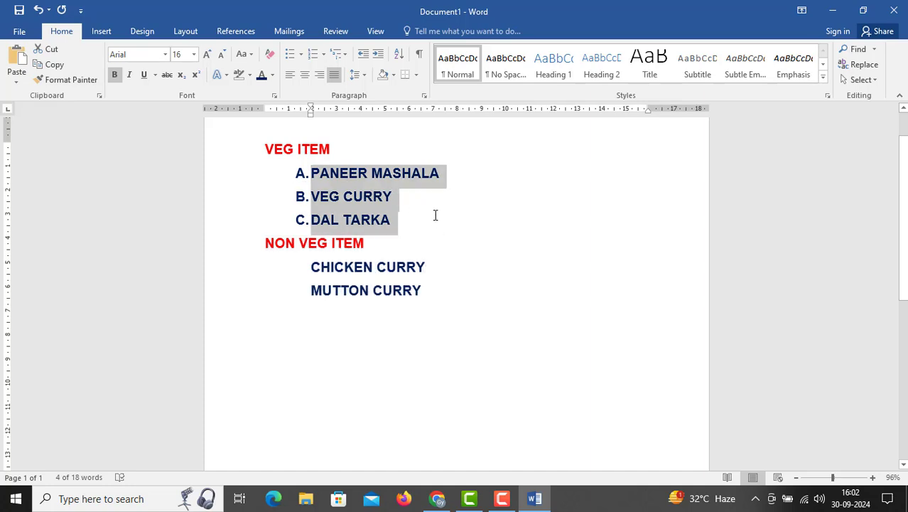
{"action": "left_click", "coordinate": [301, 55]}
{"action": "left_click", "coordinate": [300, 142]}
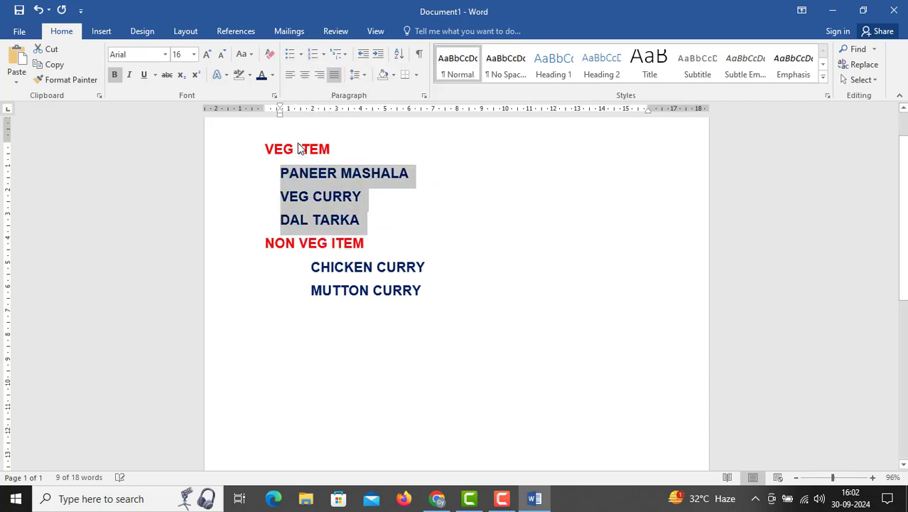
Apply arrow bullets to the three dishes under the VEG ITEM heading
{"action": "left_click_drag", "start_coordinate": [265, 145], "coordinate": [374, 219]}
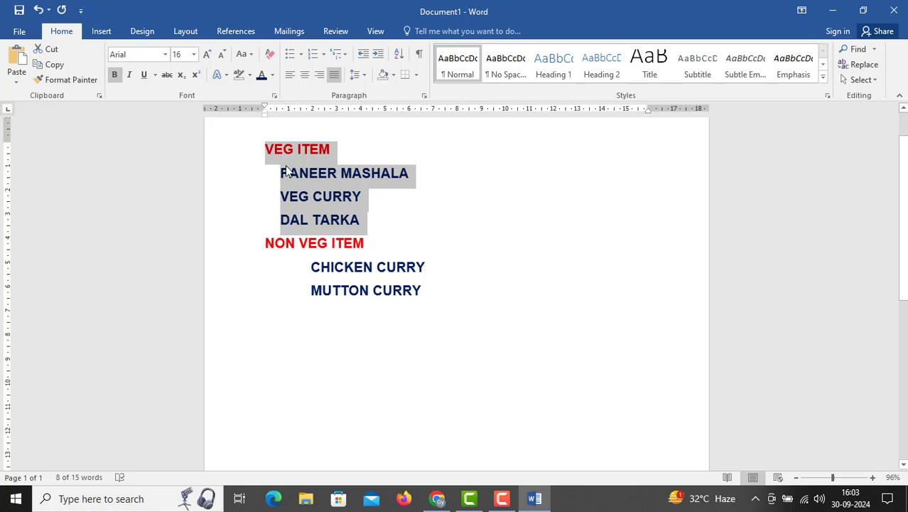
{"action": "left_click", "coordinate": [297, 224]}
{"action": "left_click_drag", "start_coordinate": [280, 173], "coordinate": [381, 231]}
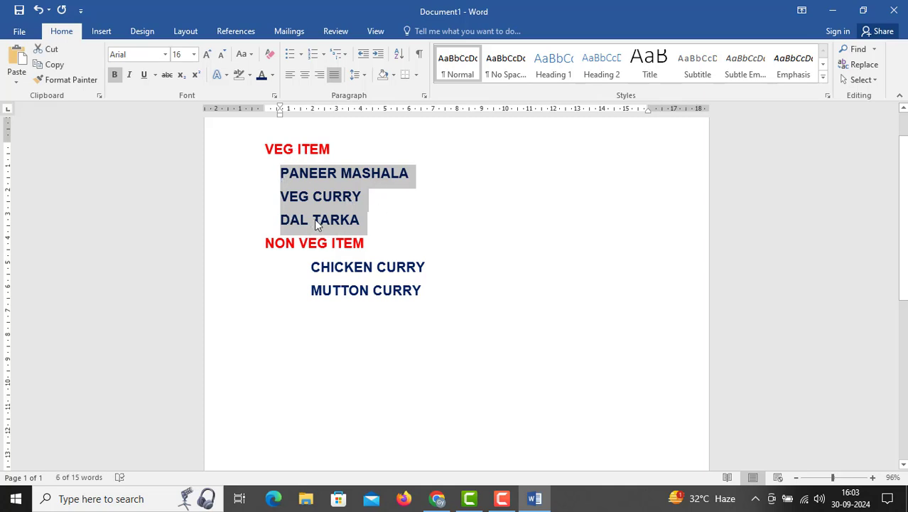
{"action": "left_click", "coordinate": [301, 55]}
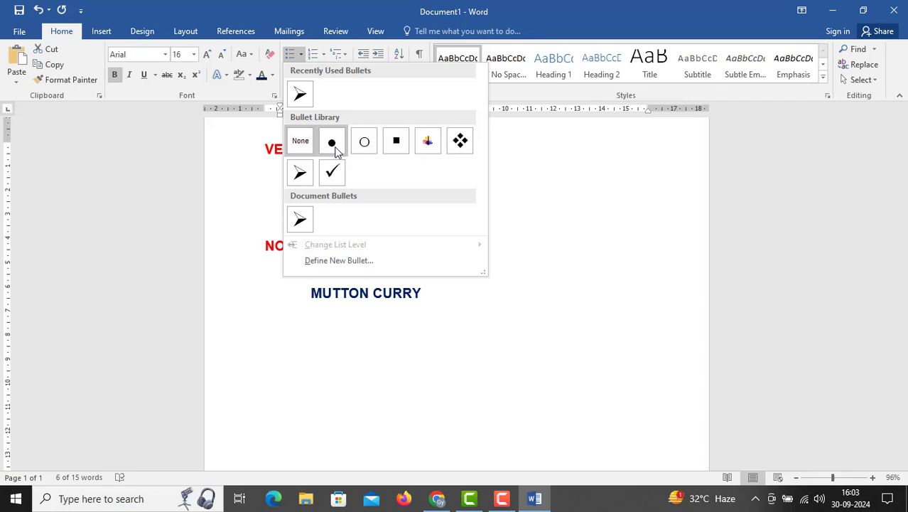
{"action": "left_click", "coordinate": [300, 173]}
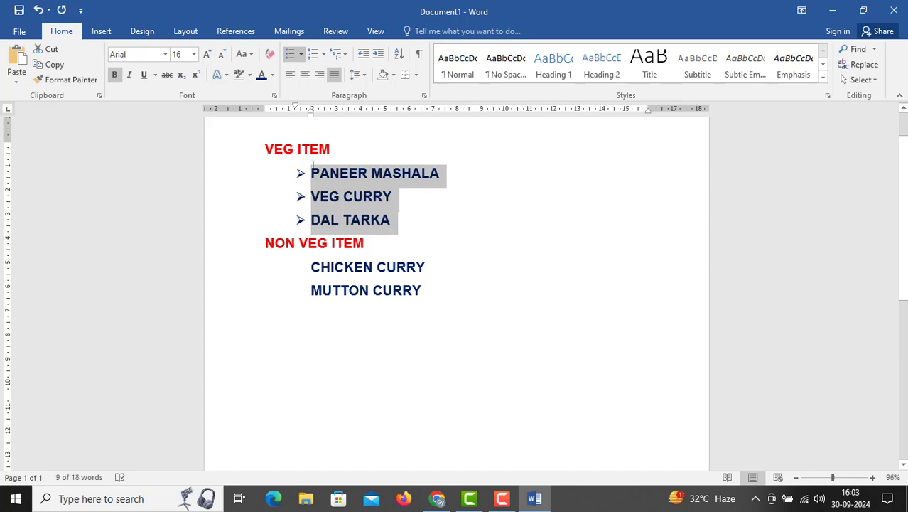
Try to set the bullets to None for the VEG ITEM heading and its three dishes together
{"action": "left_click_drag", "start_coordinate": [265, 148], "coordinate": [397, 218]}
{"action": "left_click", "coordinate": [301, 54]}
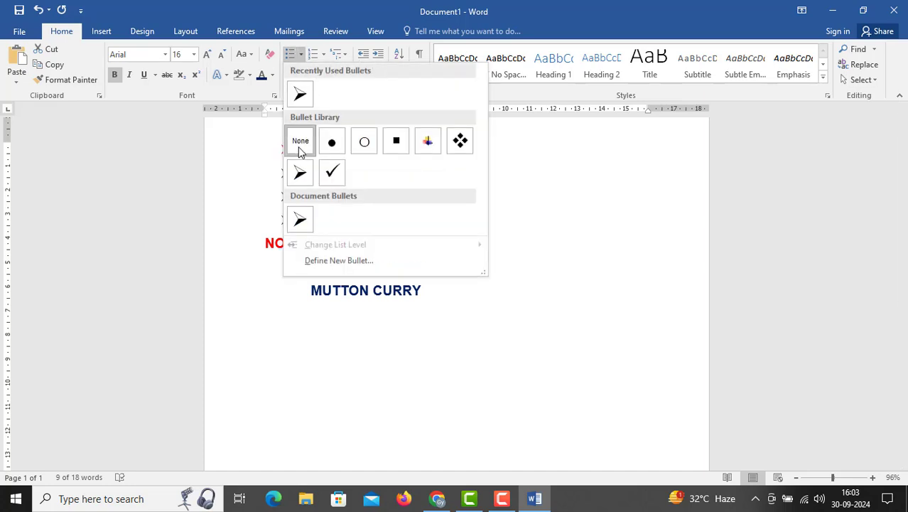
{"action": "left_click", "coordinate": [300, 146]}
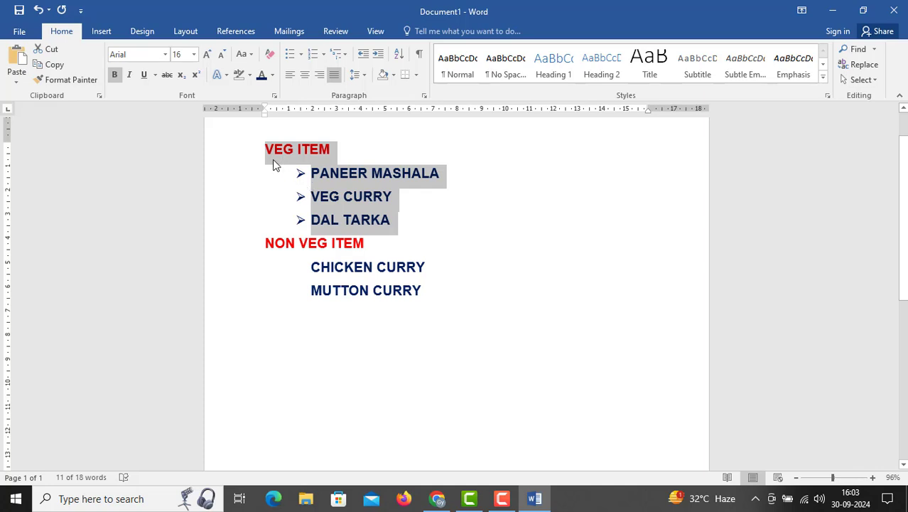
Remove the arrow bullets from the PANEER MASHALA, VEG CURRY and DAL TARKA lines
{"action": "left_click", "coordinate": [270, 156]}
{"action": "left_click_drag", "start_coordinate": [300, 173], "coordinate": [292, 199]}
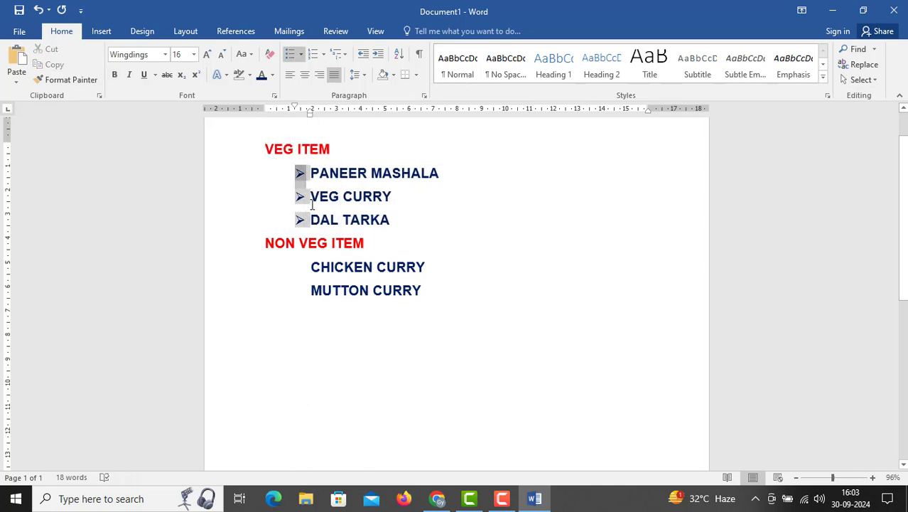
{"action": "left_click", "coordinate": [411, 224]}
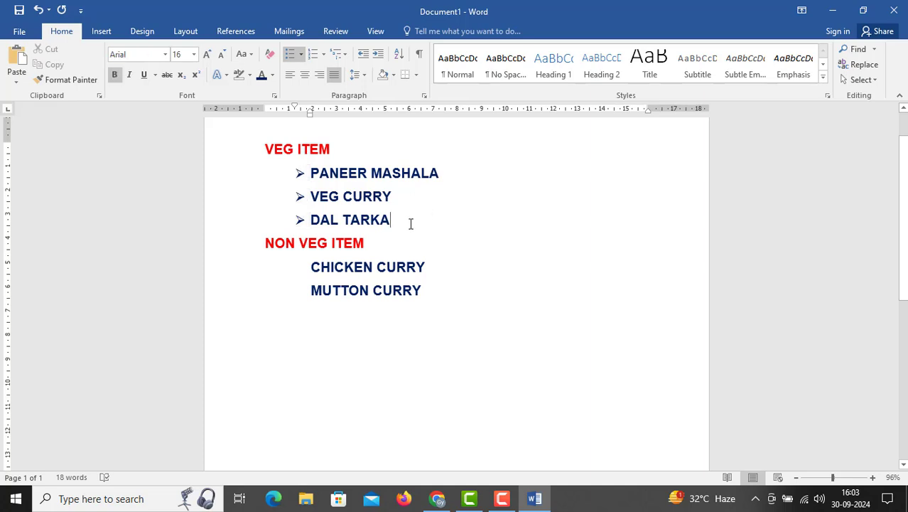
{"action": "left_click_drag", "start_coordinate": [411, 224], "coordinate": [261, 166]}
{"action": "left_click", "coordinate": [301, 54]}
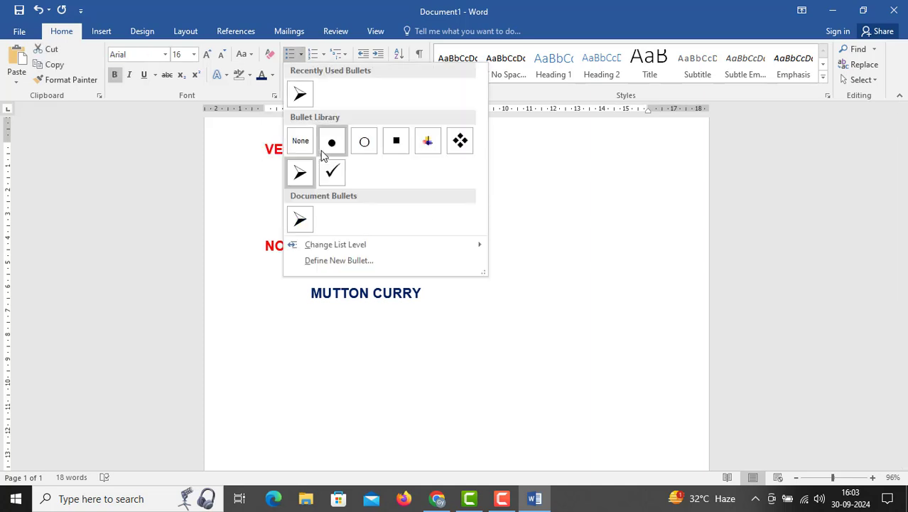
{"action": "left_click", "coordinate": [300, 143]}
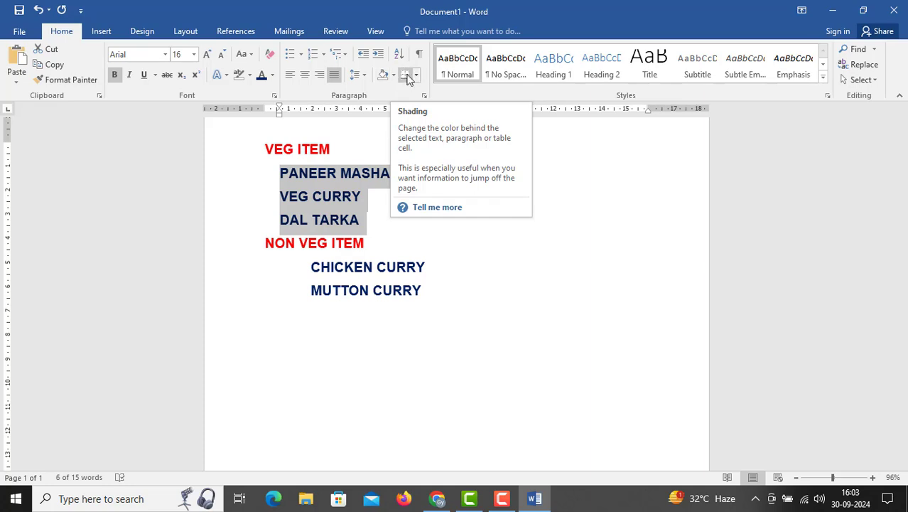
Apply a bottom border and a left border to the VEG ITEM heading and its three dishes
{"action": "left_click", "coordinate": [294, 149]}
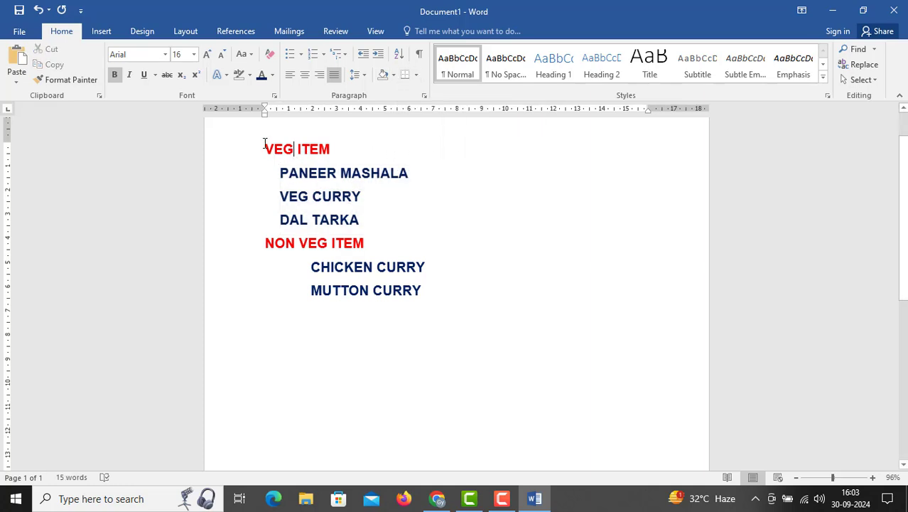
{"action": "left_click", "coordinate": [406, 221], "text": "shift"}
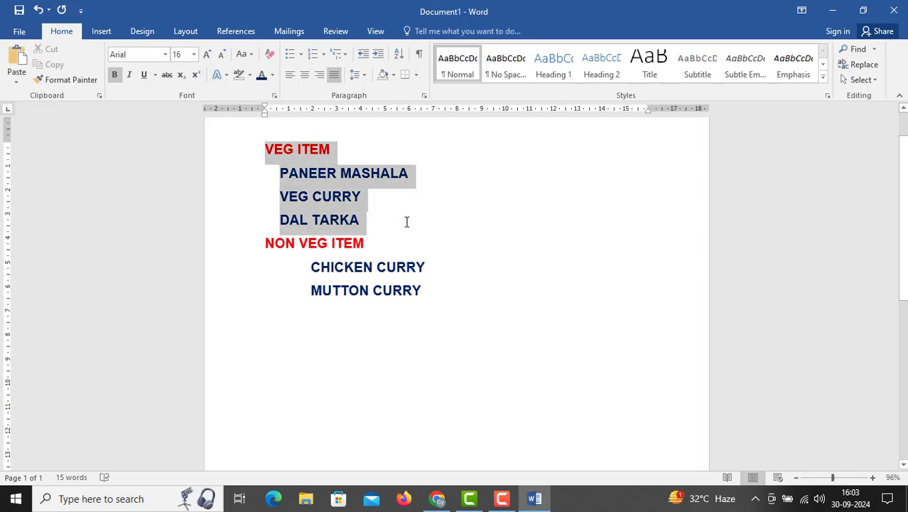
{"action": "left_click", "coordinate": [416, 75]}
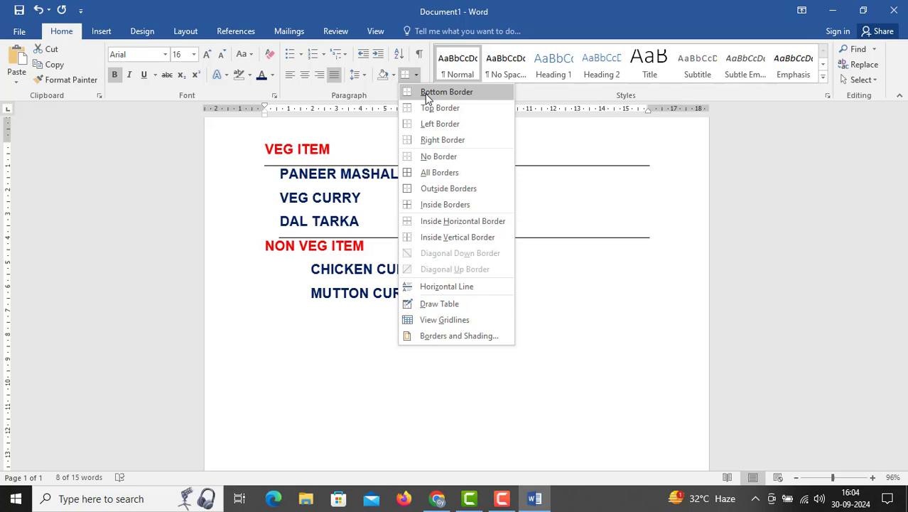
{"action": "left_click", "coordinate": [425, 93]}
{"action": "left_click", "coordinate": [416, 75]}
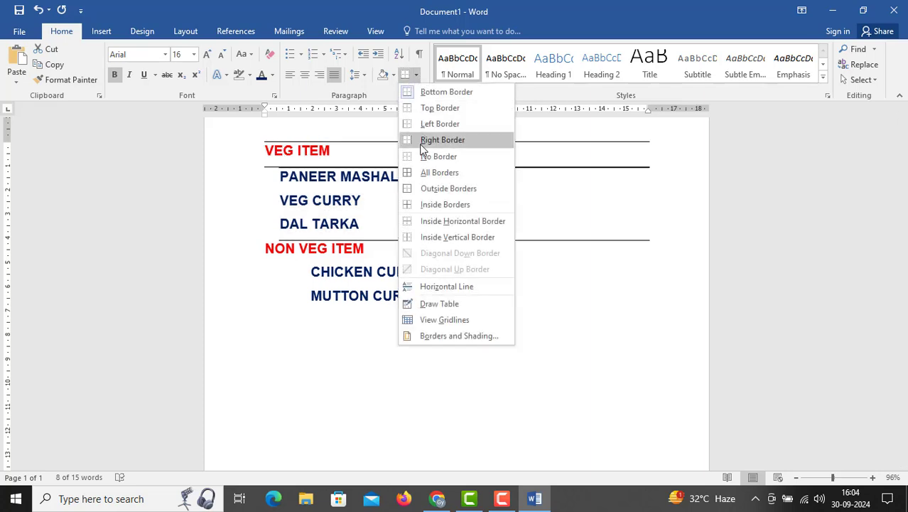
{"action": "left_click", "coordinate": [417, 125]}
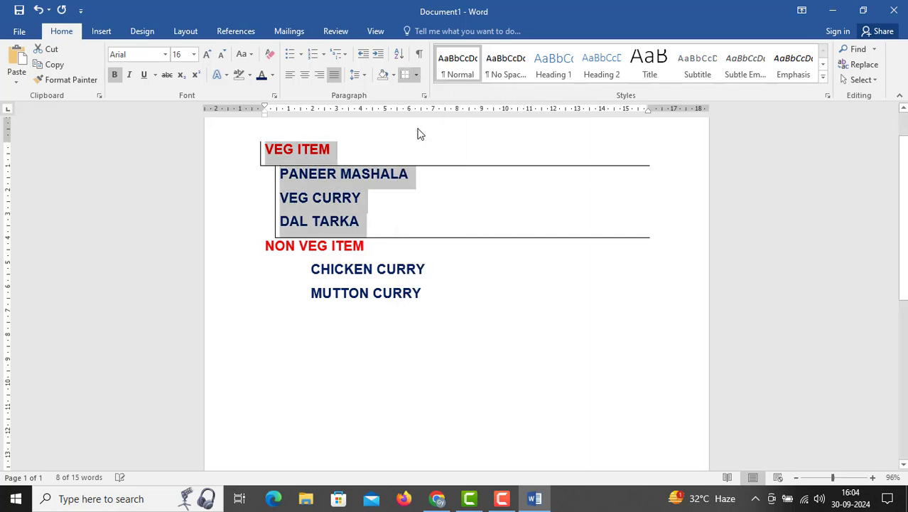
Add inside, top and right borders to the VEG ITEM heading and its three dishes
{"action": "left_click", "coordinate": [416, 75]}
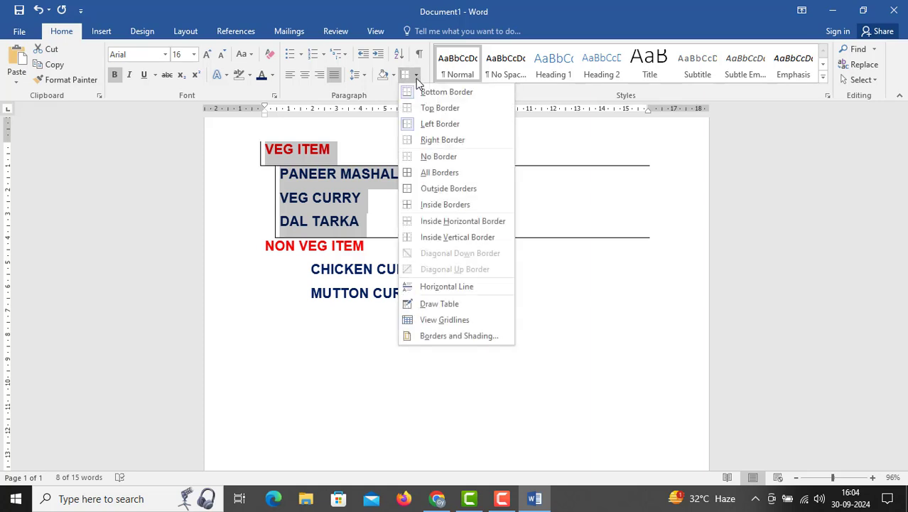
{"action": "left_click", "coordinate": [448, 206]}
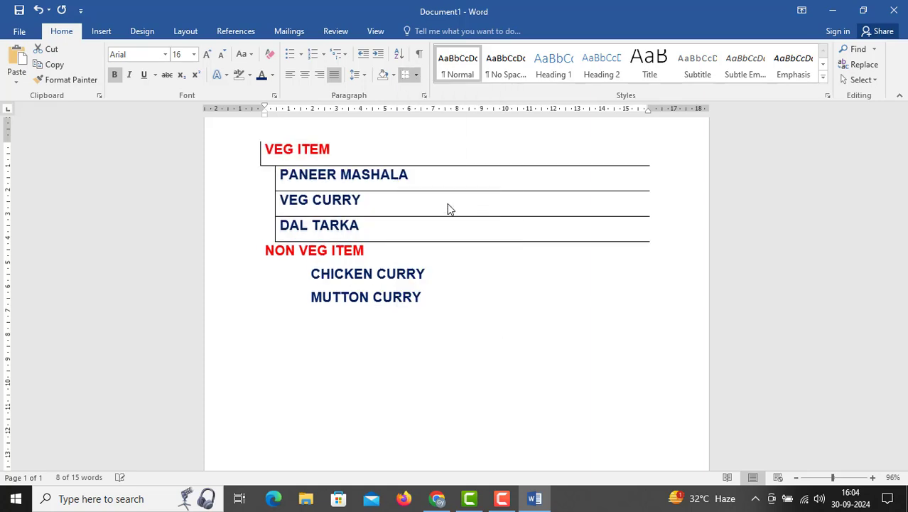
{"action": "left_click", "coordinate": [416, 77]}
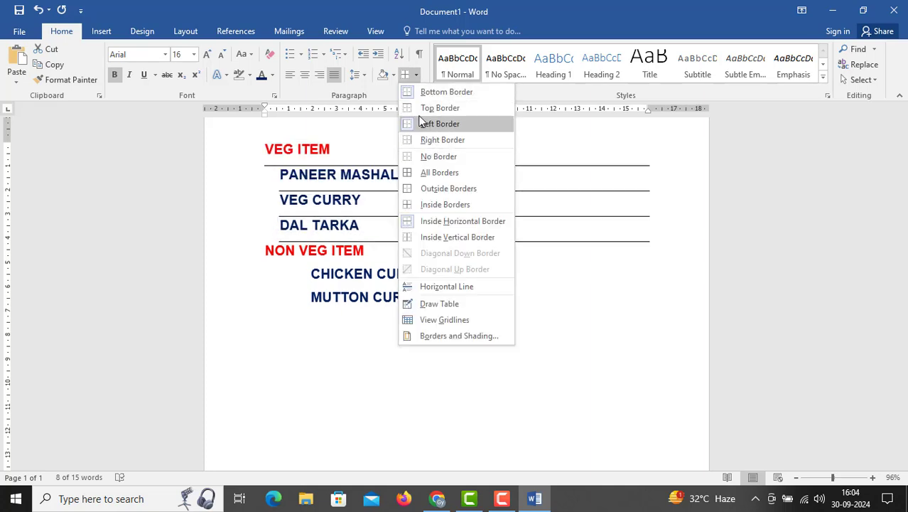
{"action": "left_click", "coordinate": [408, 108]}
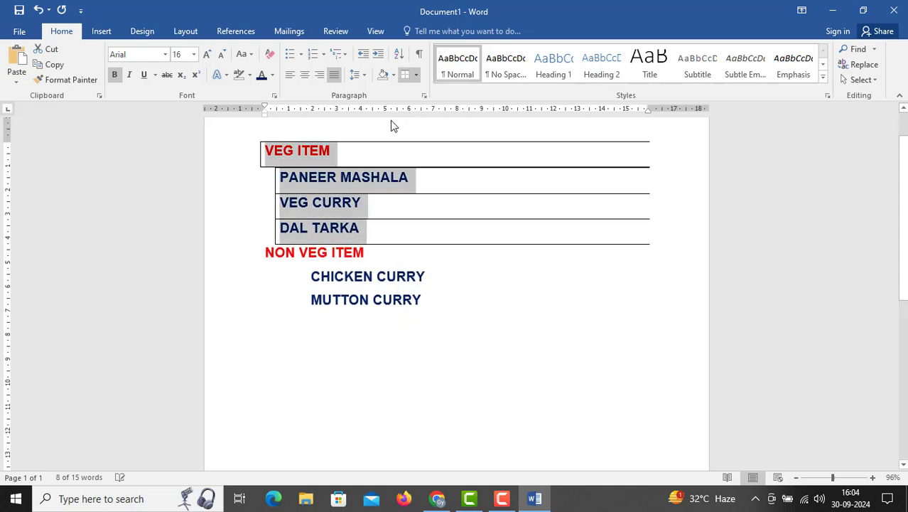
{"action": "left_click", "coordinate": [417, 77]}
{"action": "left_click", "coordinate": [426, 140]}
Remove all borders from the VEG ITEM heading and its three dishes
{"action": "left_click", "coordinate": [417, 76]}
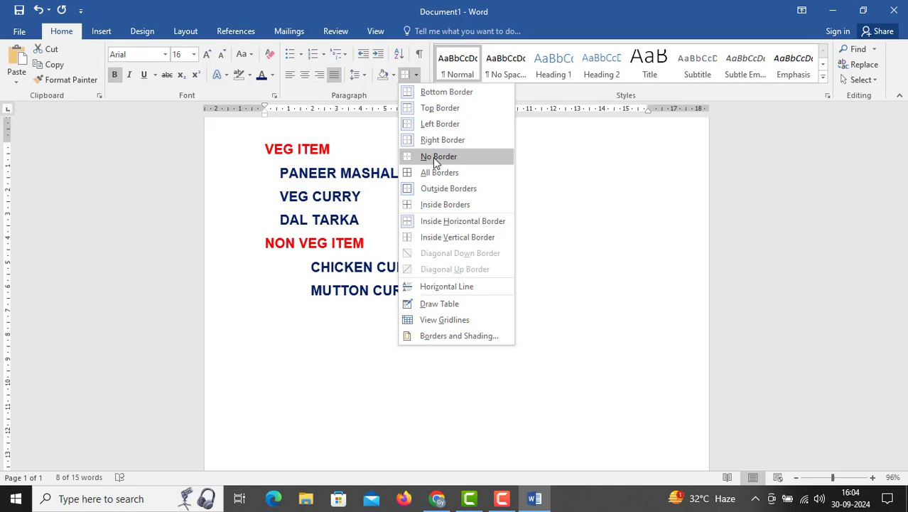
{"action": "left_click", "coordinate": [435, 159]}
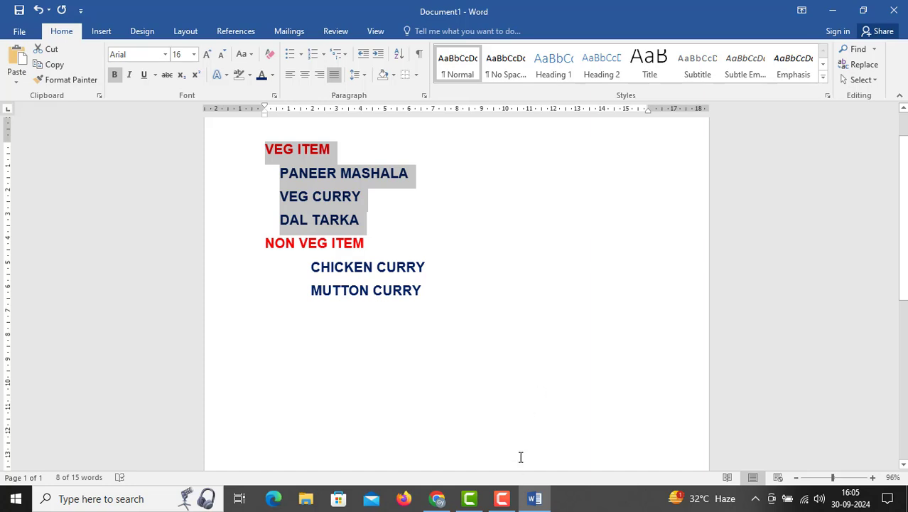
{"action": "left_click", "coordinate": [504, 498]}
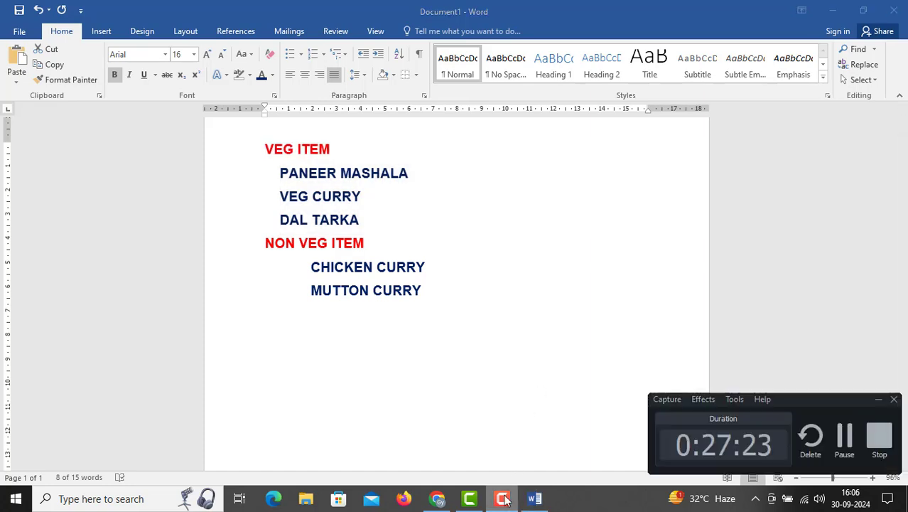